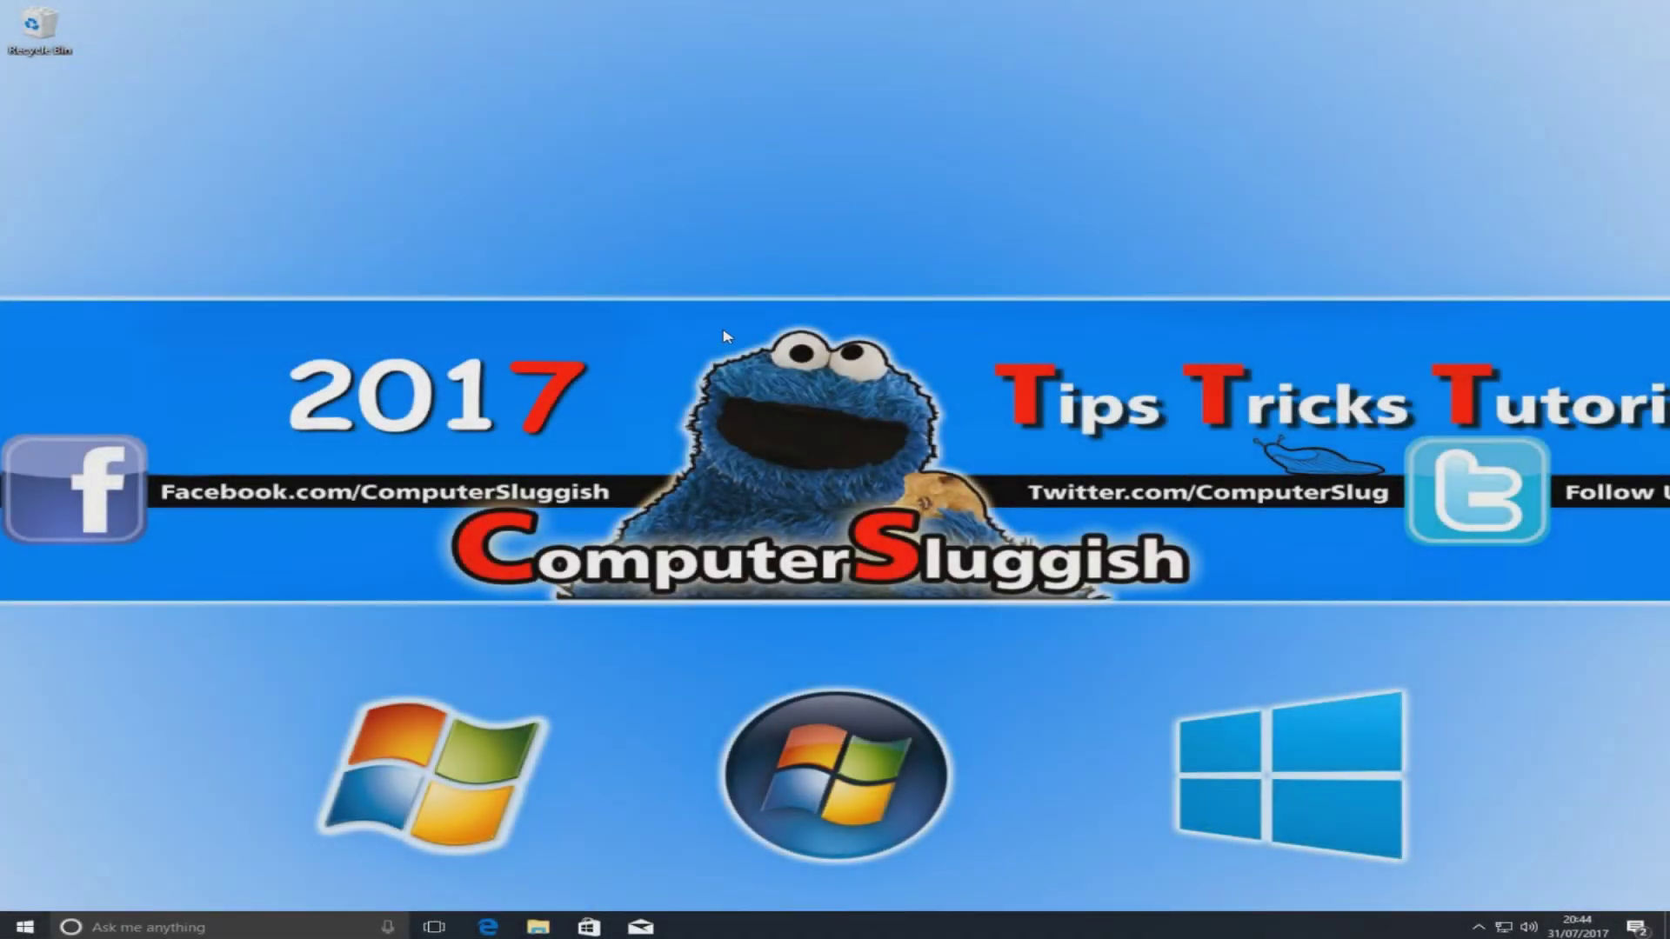
# Open the Arc theme's DeviantArt page in Edge and scroll through it
pyautogui.click(488, 927)
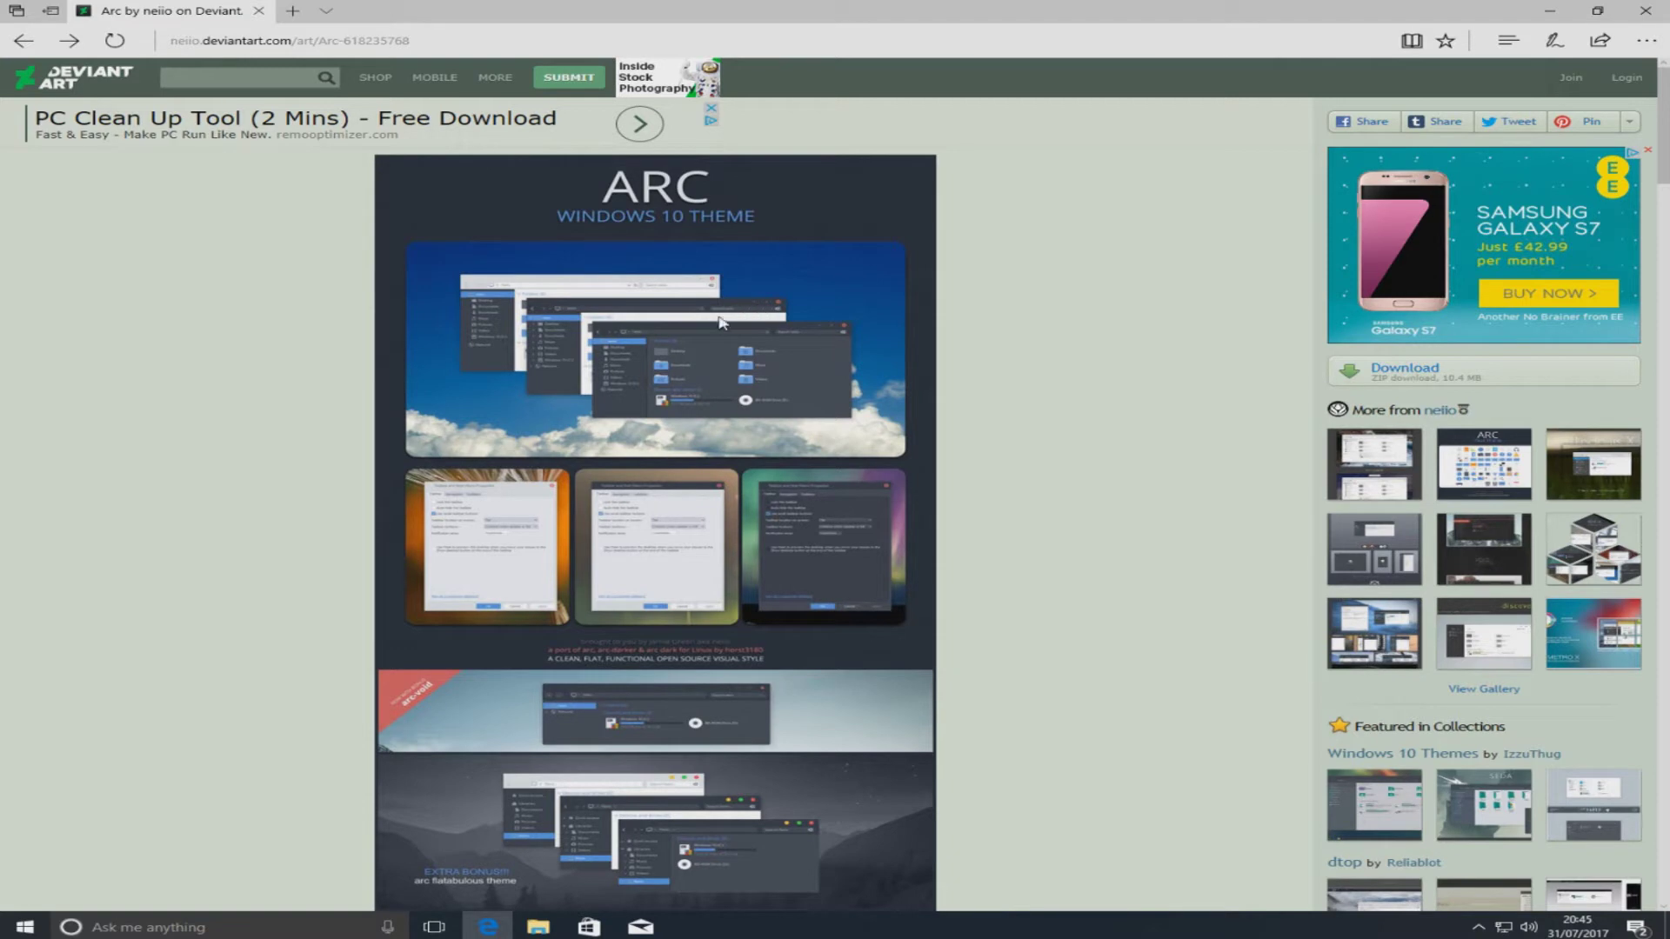
pyautogui.scroll(-3, 616, 344)
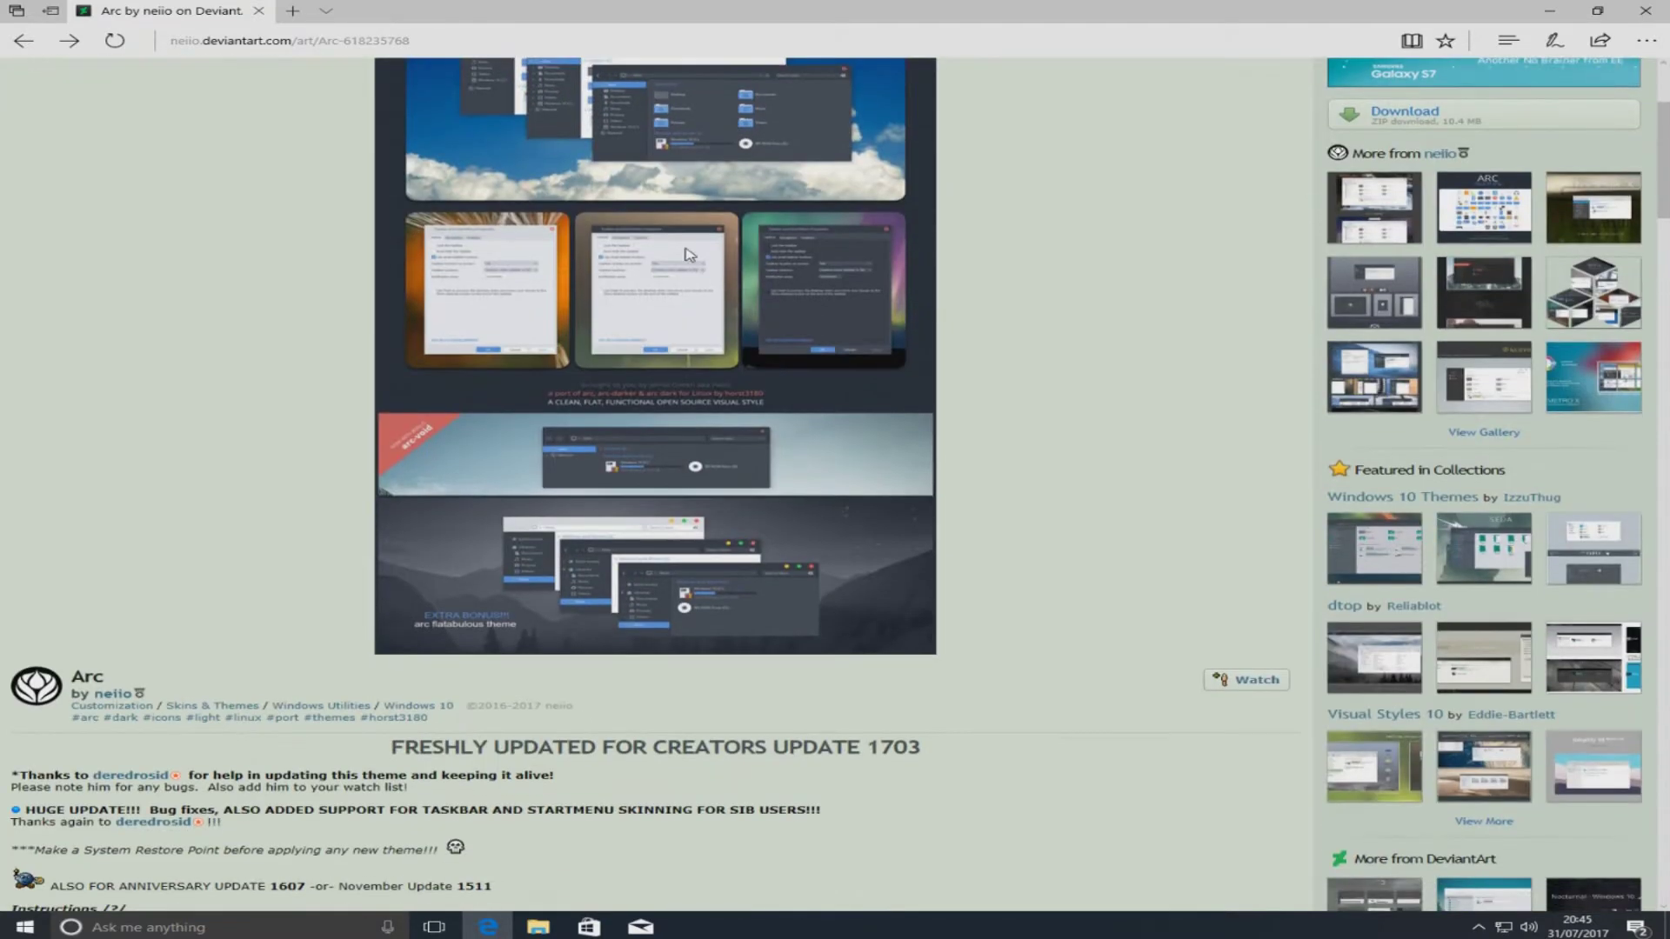
pyautogui.scroll(2, 876, 431)
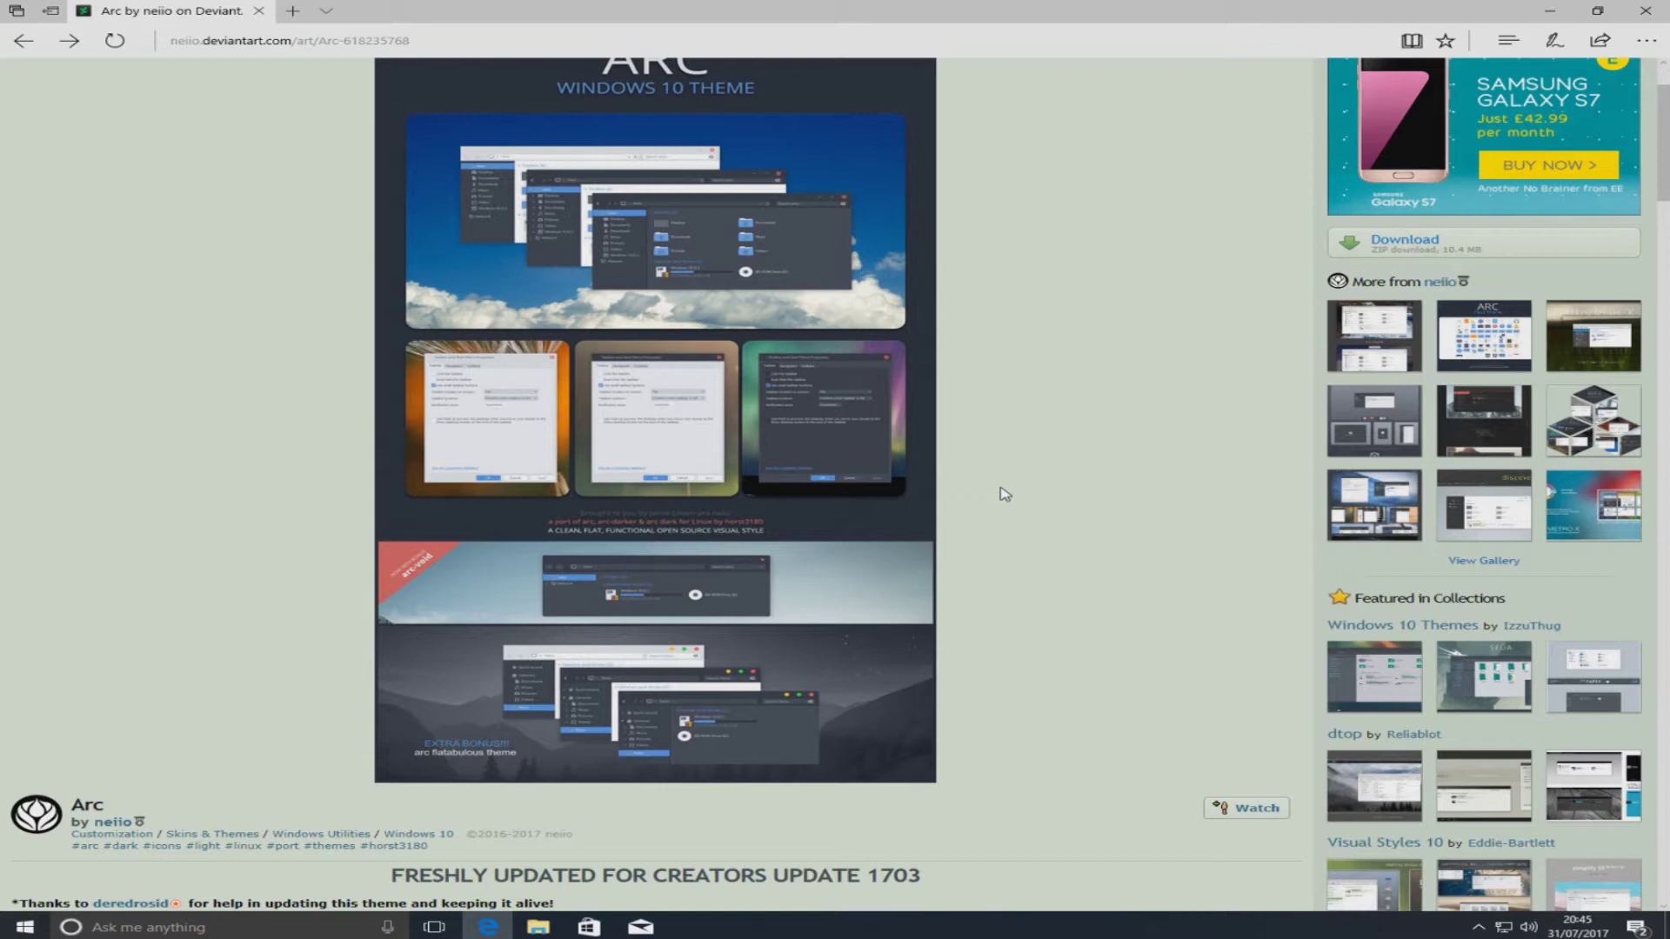
pyautogui.scroll(-5, 1088, 570)
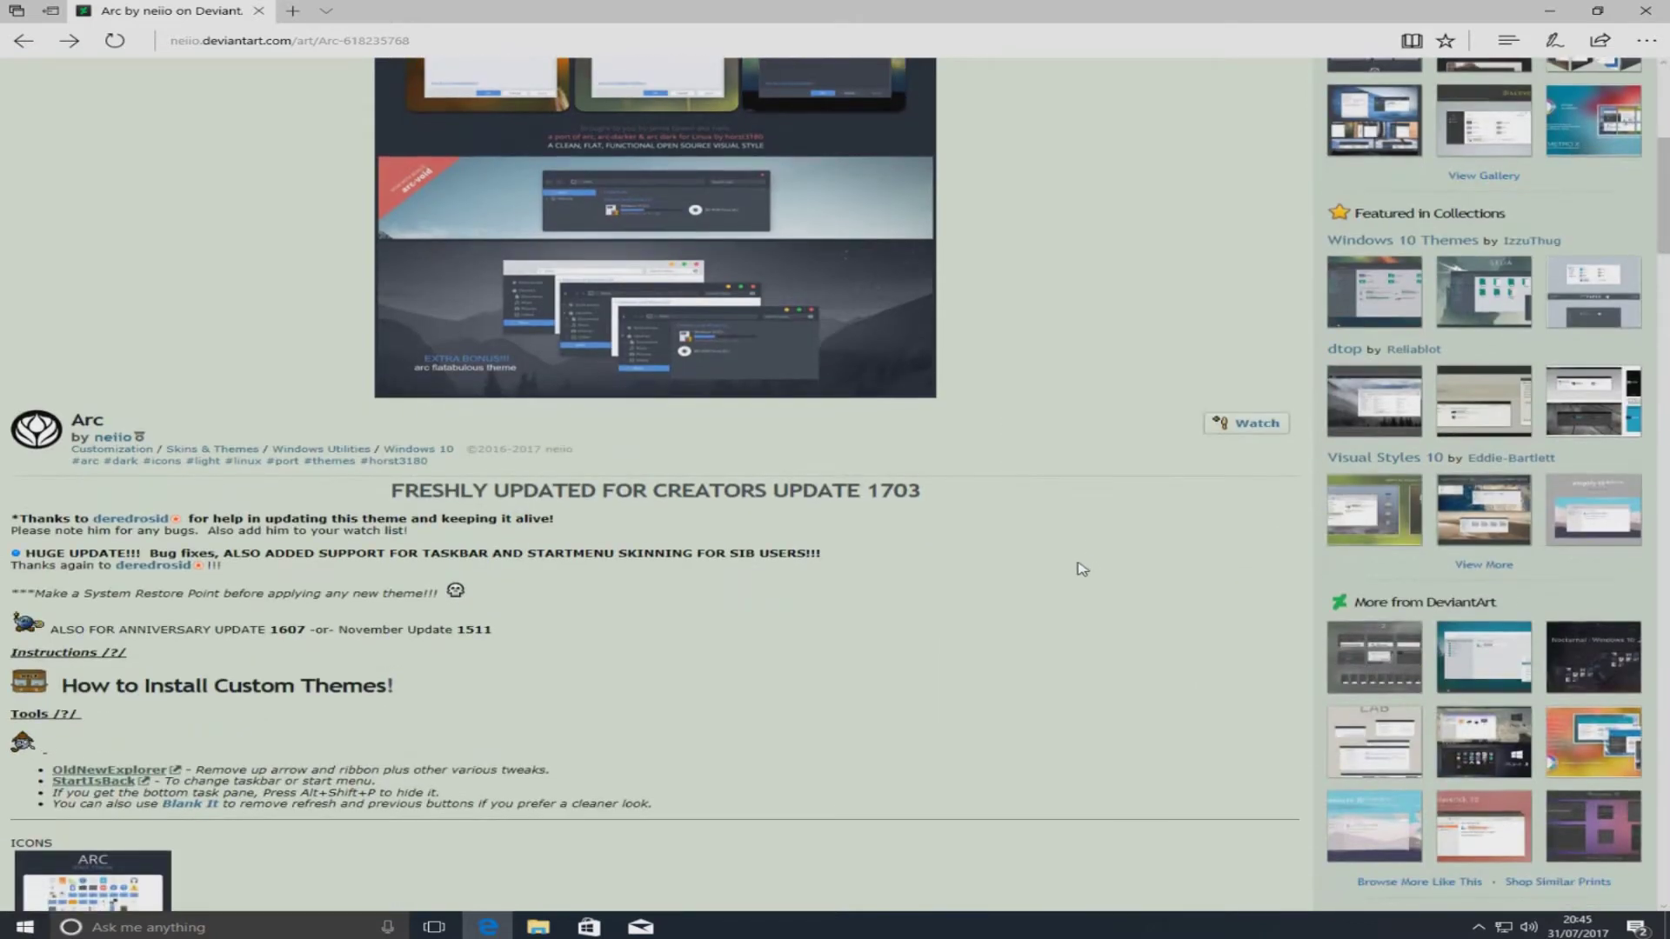
pyautogui.scroll(1, 1078, 570)
pyautogui.scroll(4, 1079, 571)
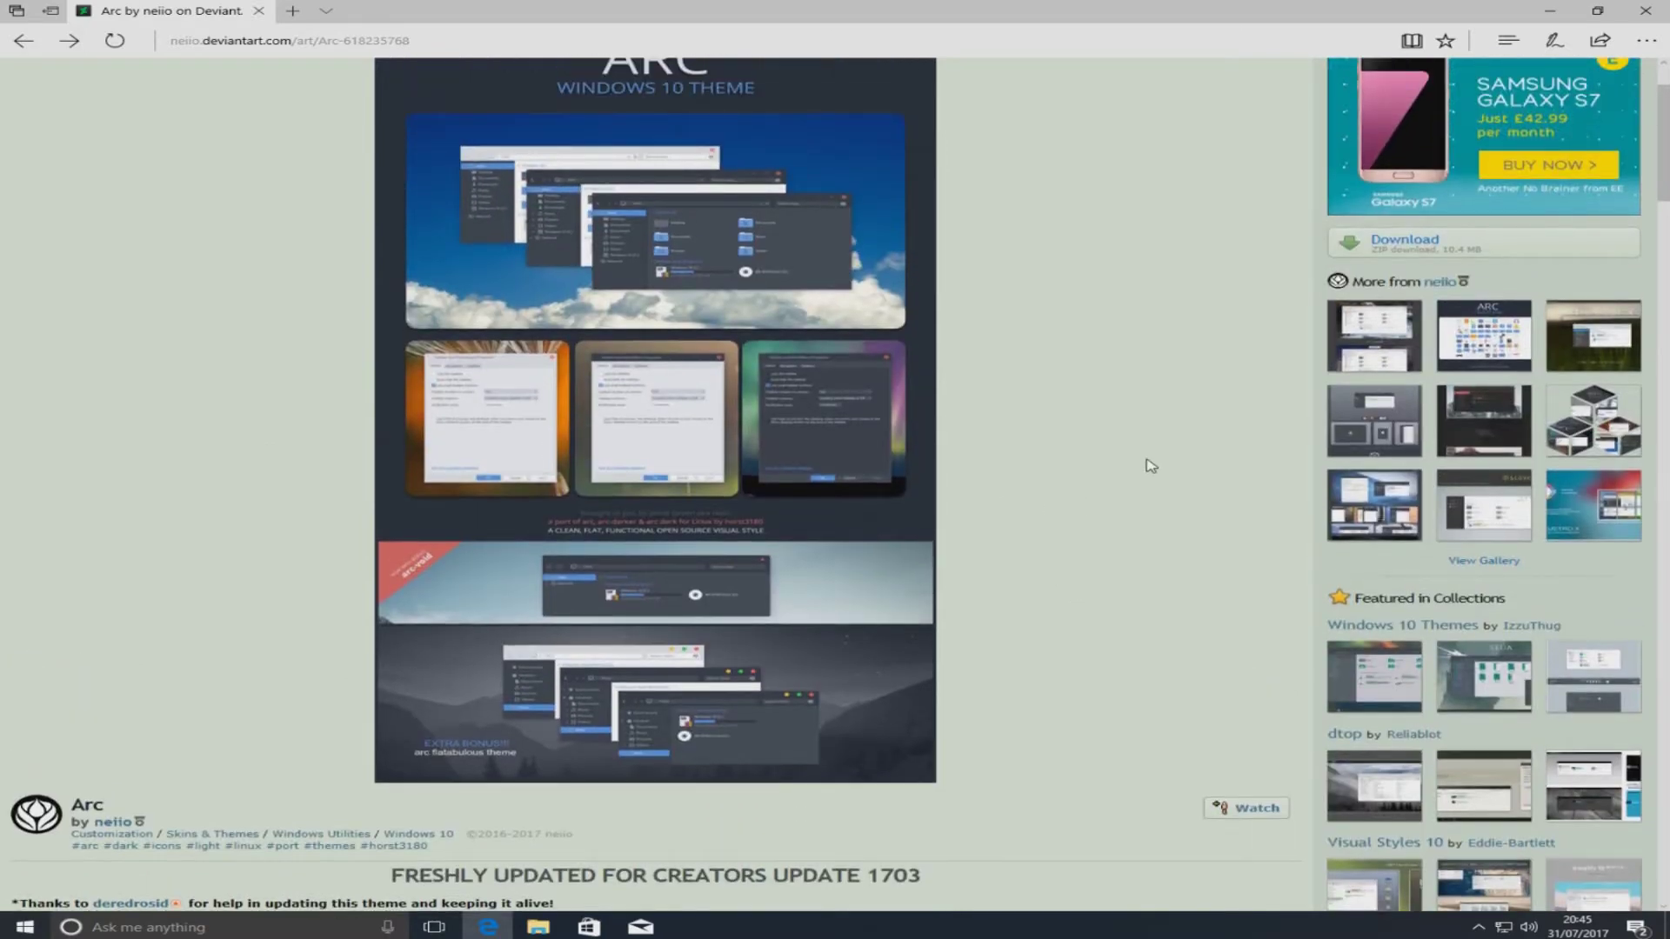
# Download arc_by_neiio-da82xrs.zip to Downloads and show it in its folder
pyautogui.click(1397, 251)
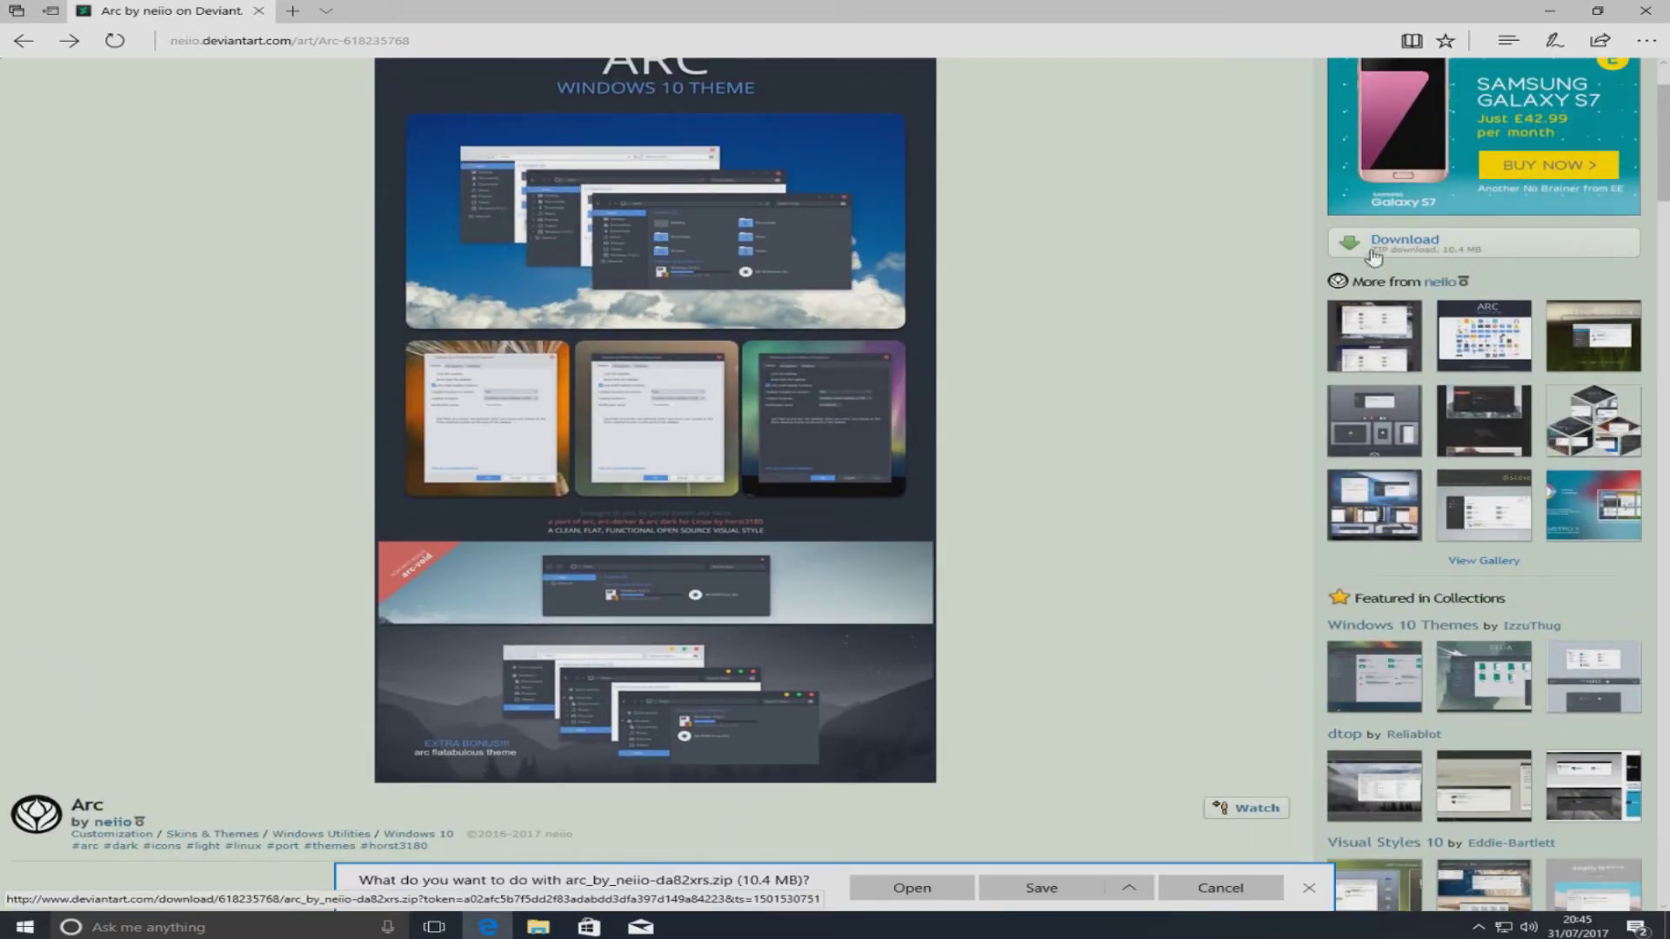
pyautogui.click(1044, 894)
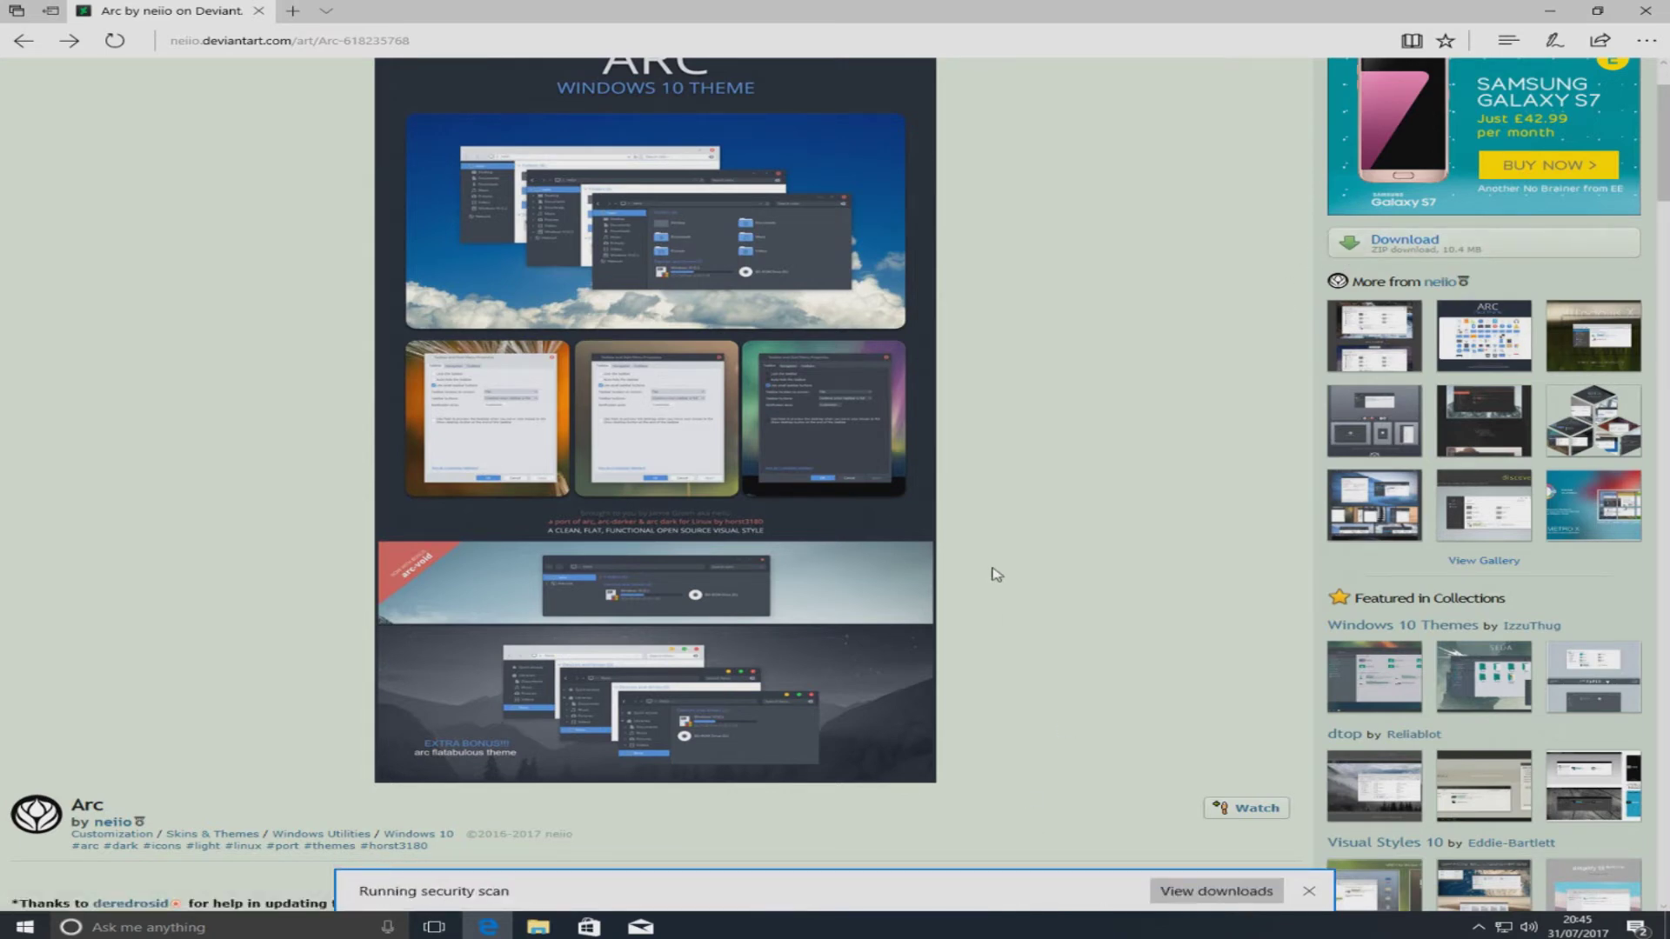
pyautogui.scroll(-3, 991, 574)
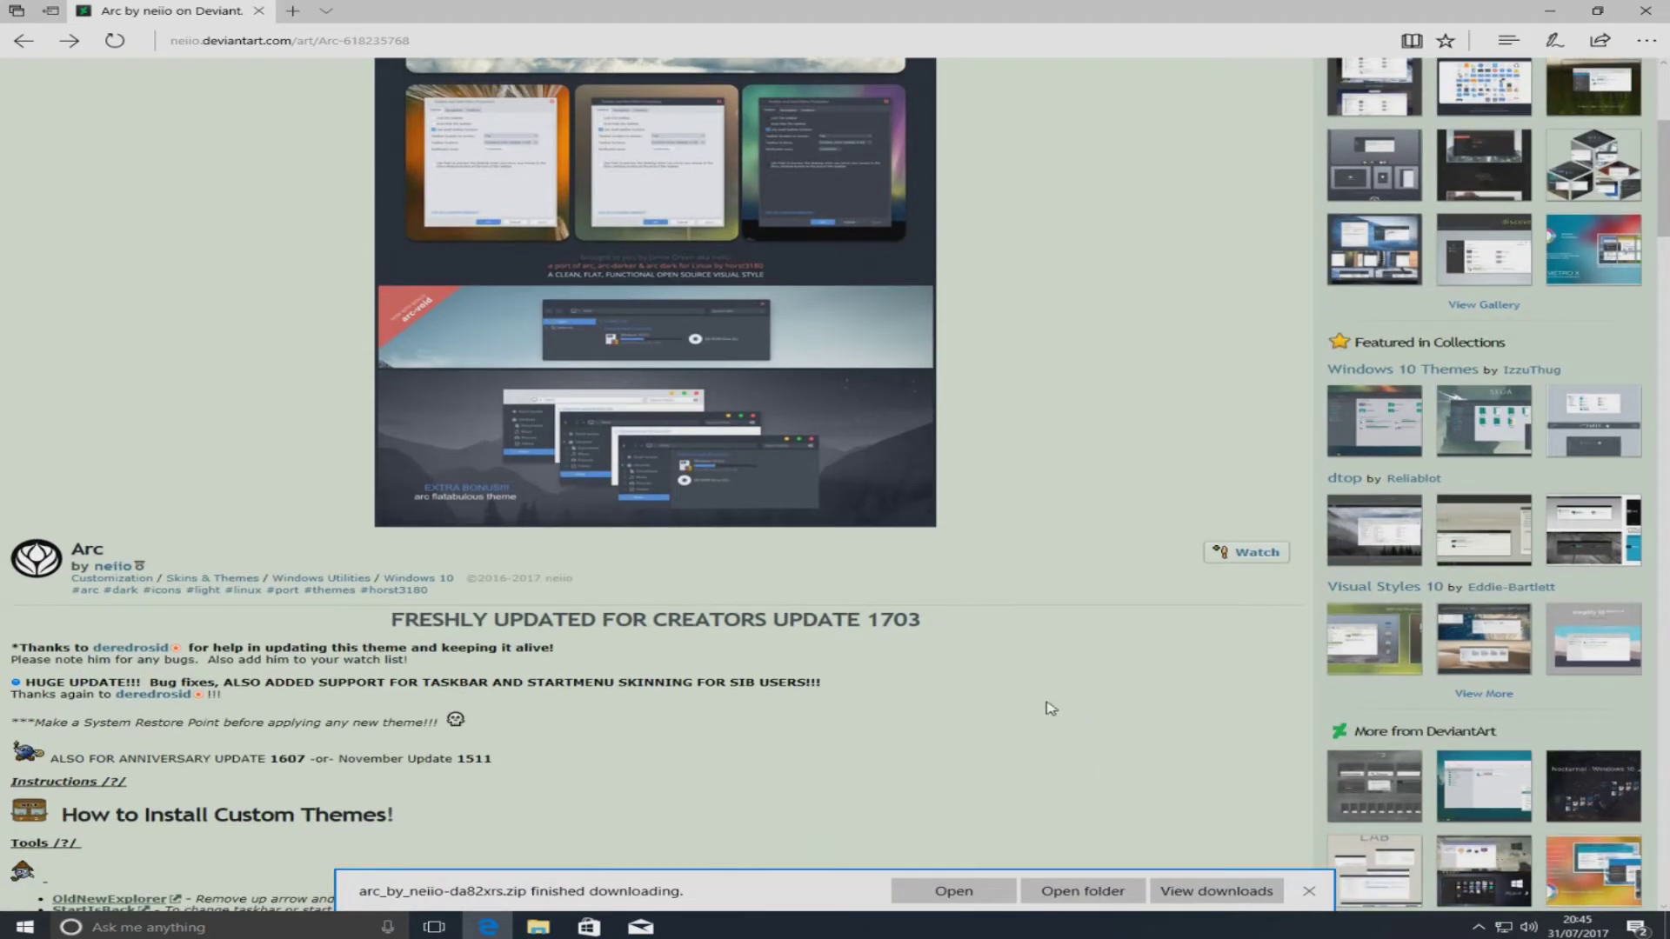
pyautogui.scroll(-2, 1042, 777)
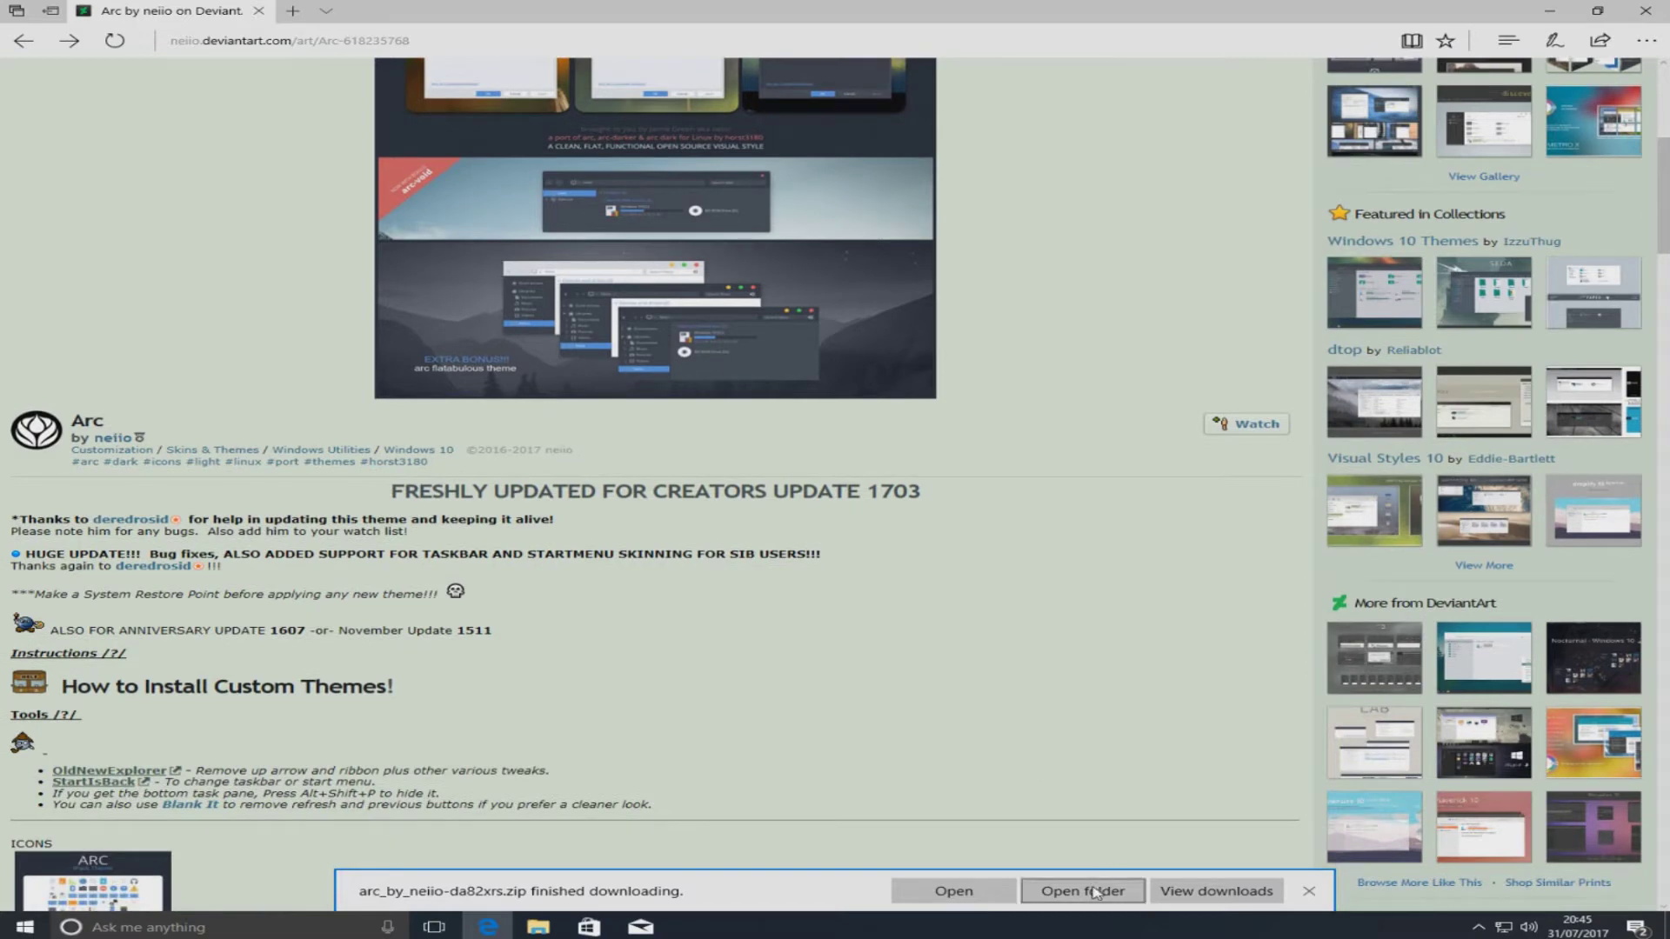
pyautogui.click(1094, 893)
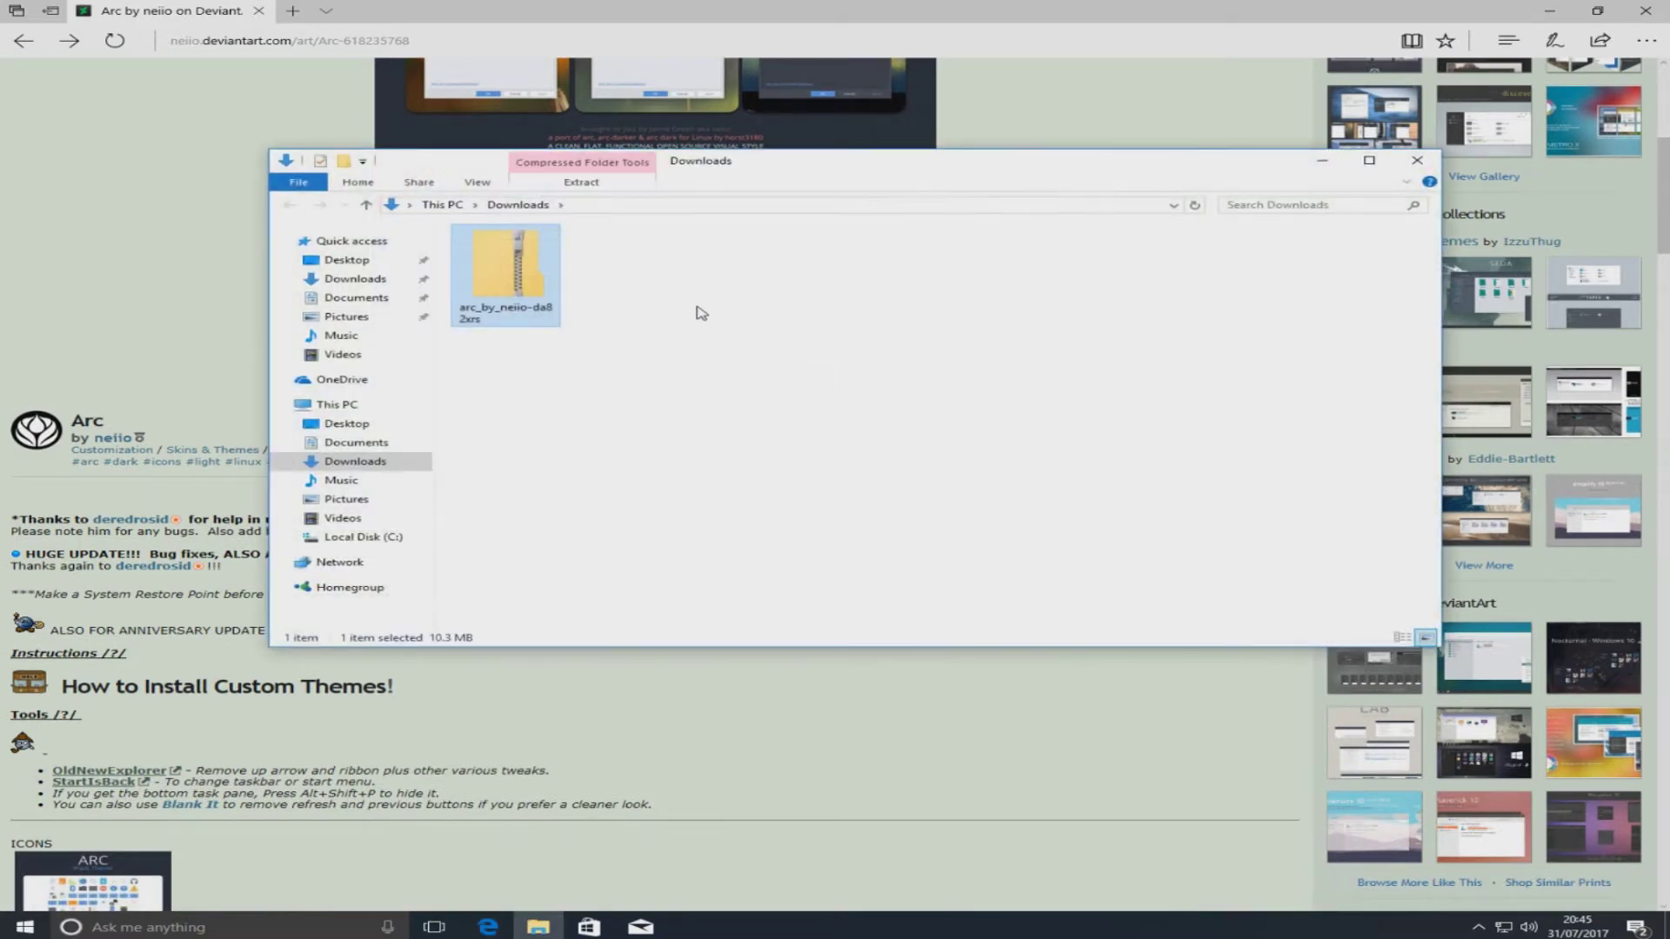
# Extract arc_by_neiio-da82xrs.zip into its default folder, then close both Explorer windows
pyautogui.rightClick(533, 283)
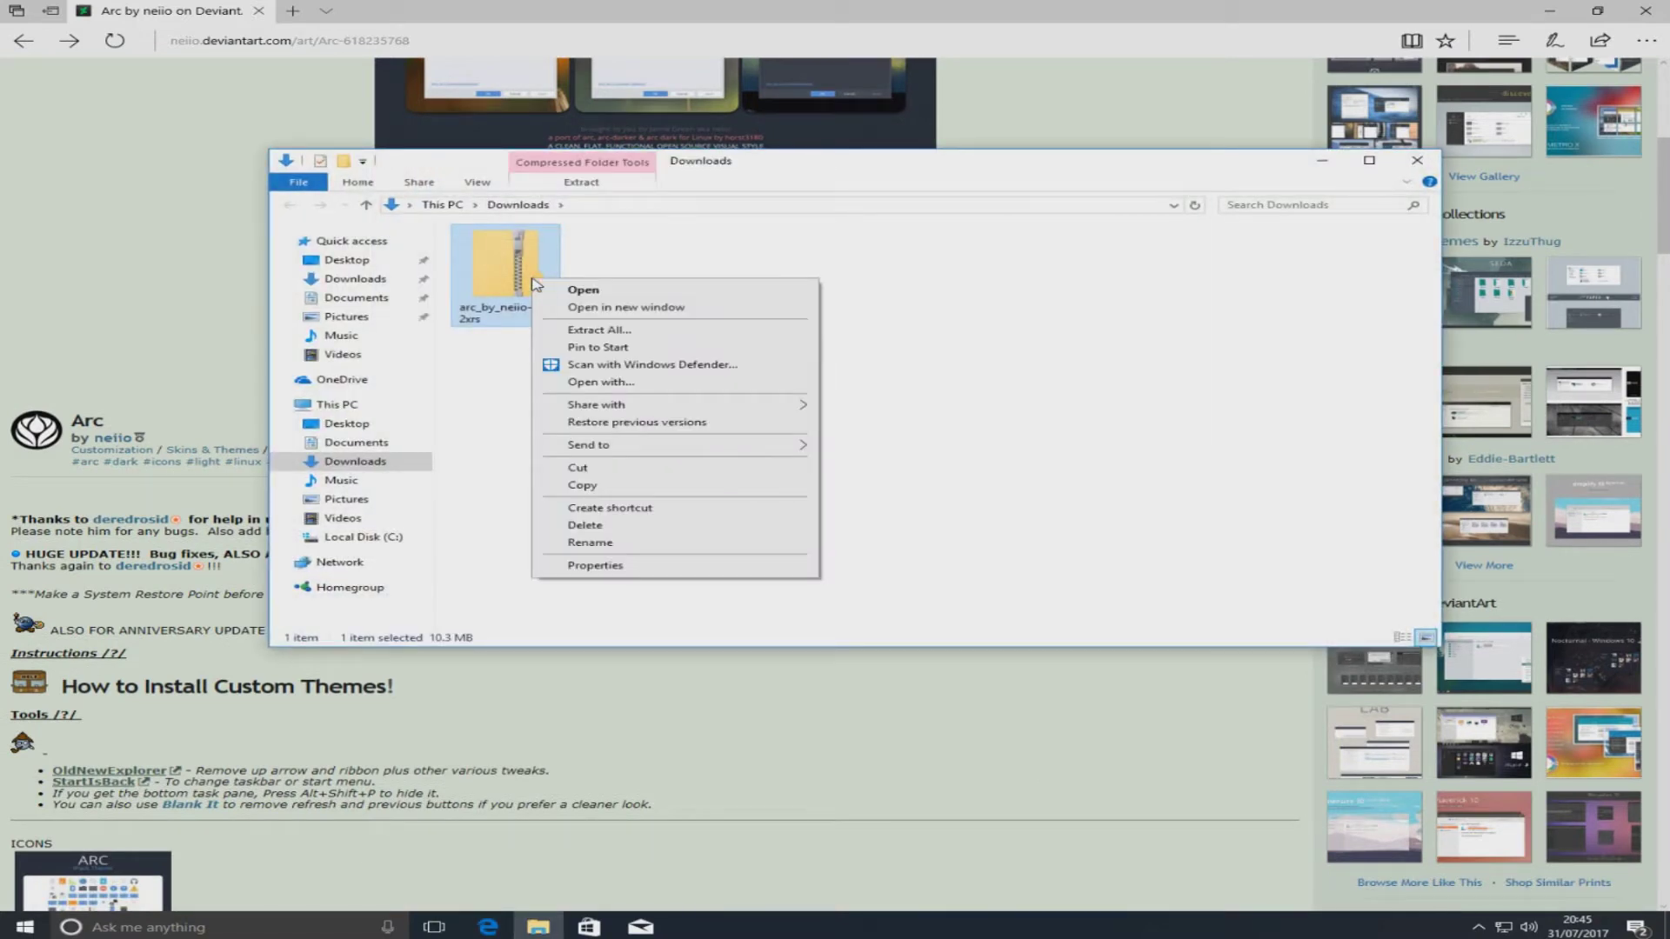
pyautogui.click(611, 334)
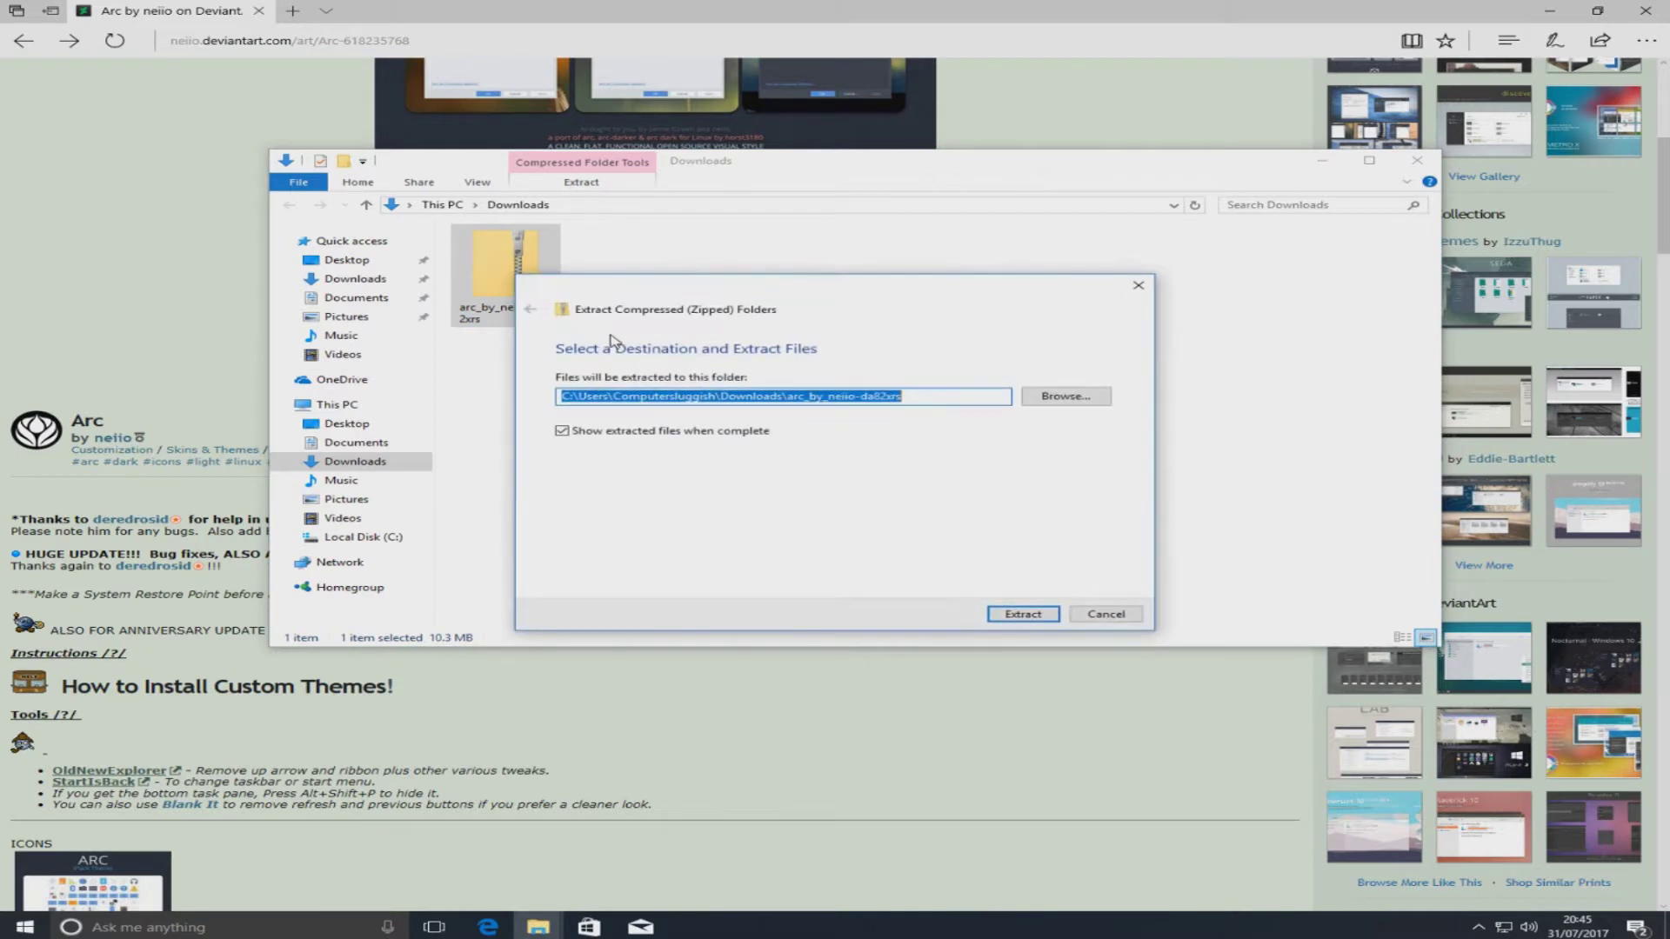
pyautogui.click(1022, 614)
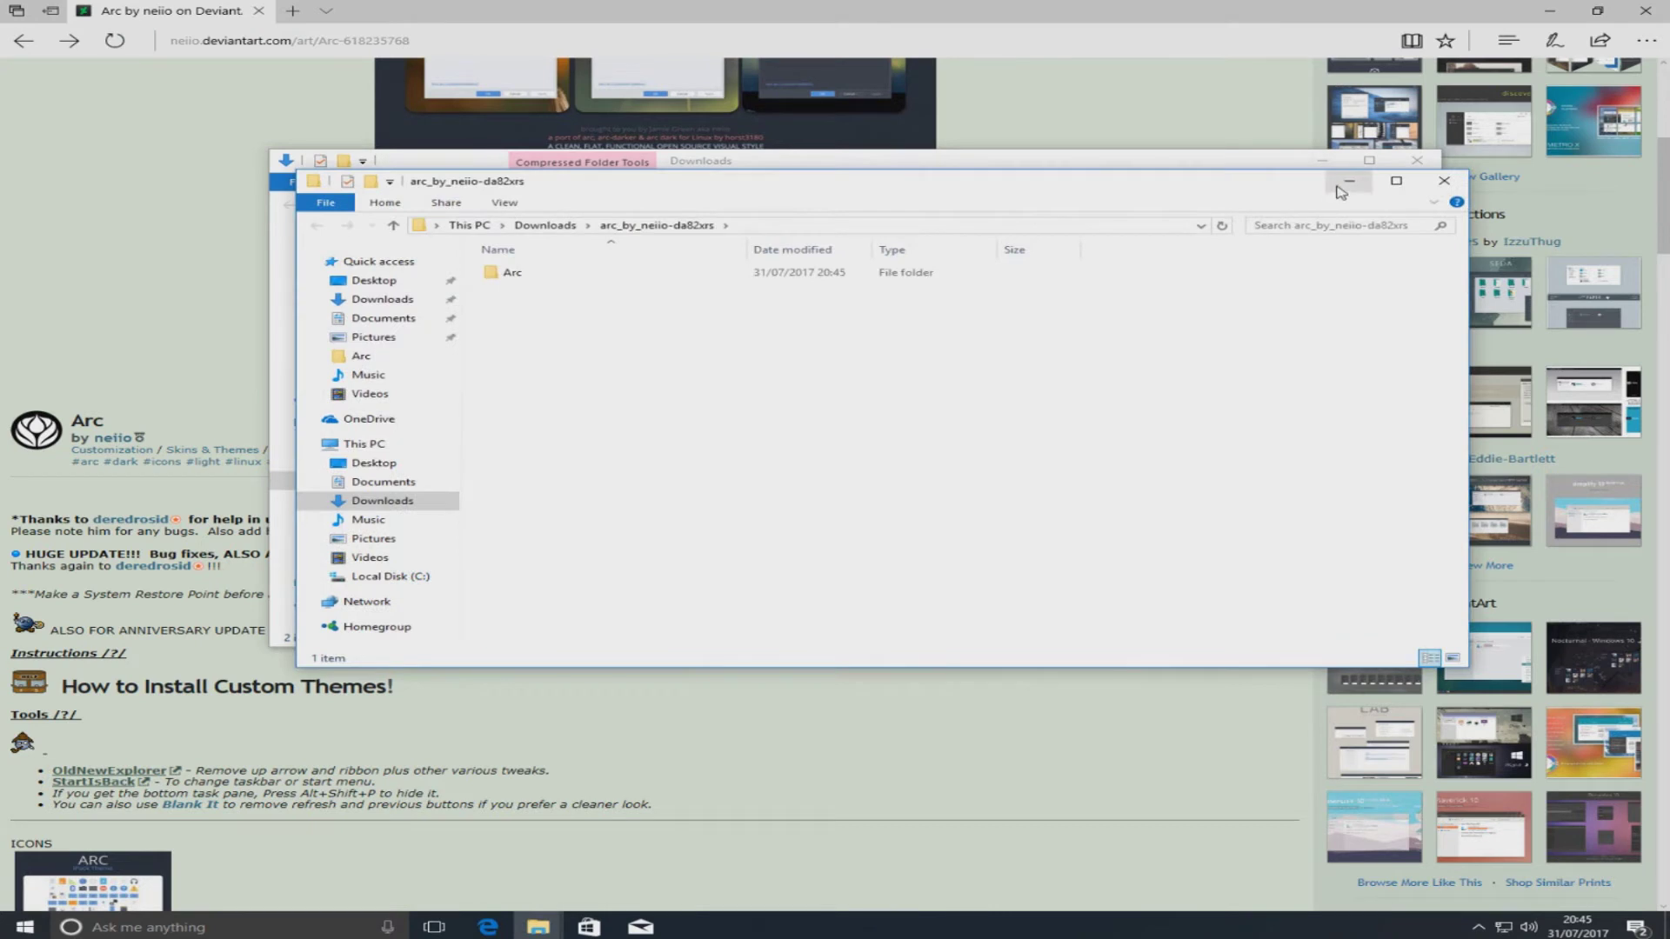
pyautogui.click(1349, 180)
pyautogui.click(1417, 160)
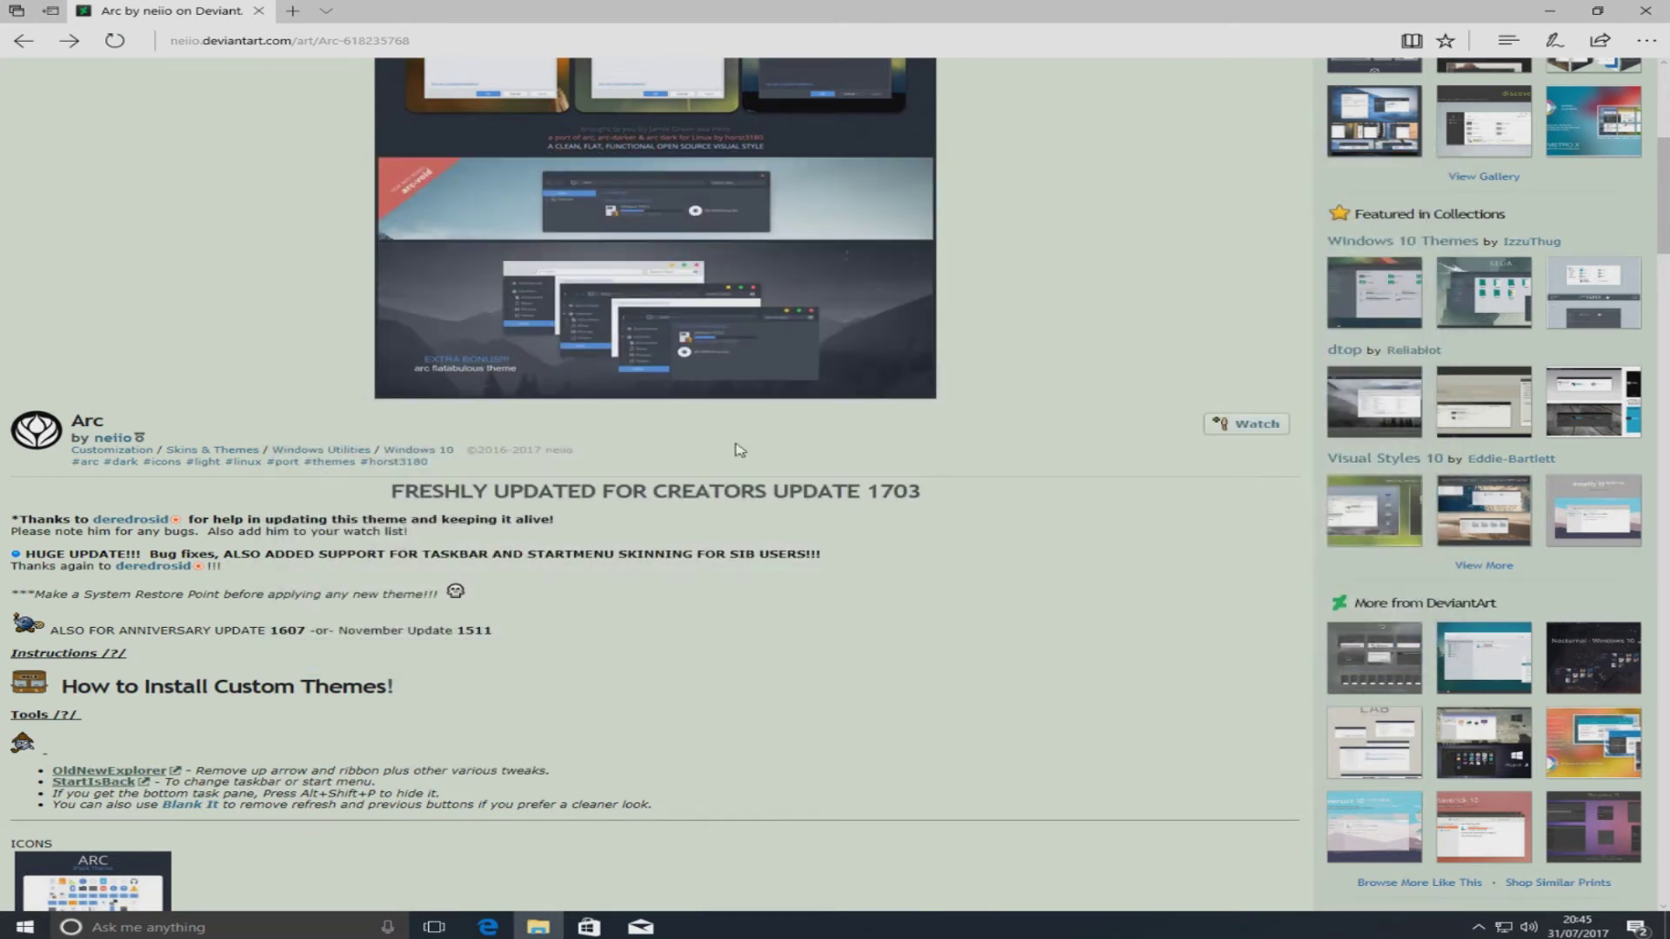
# Follow the custom-themes guide to the UltraUXThemePatcher link and view its syssel.net download page
pyautogui.click(285, 694)
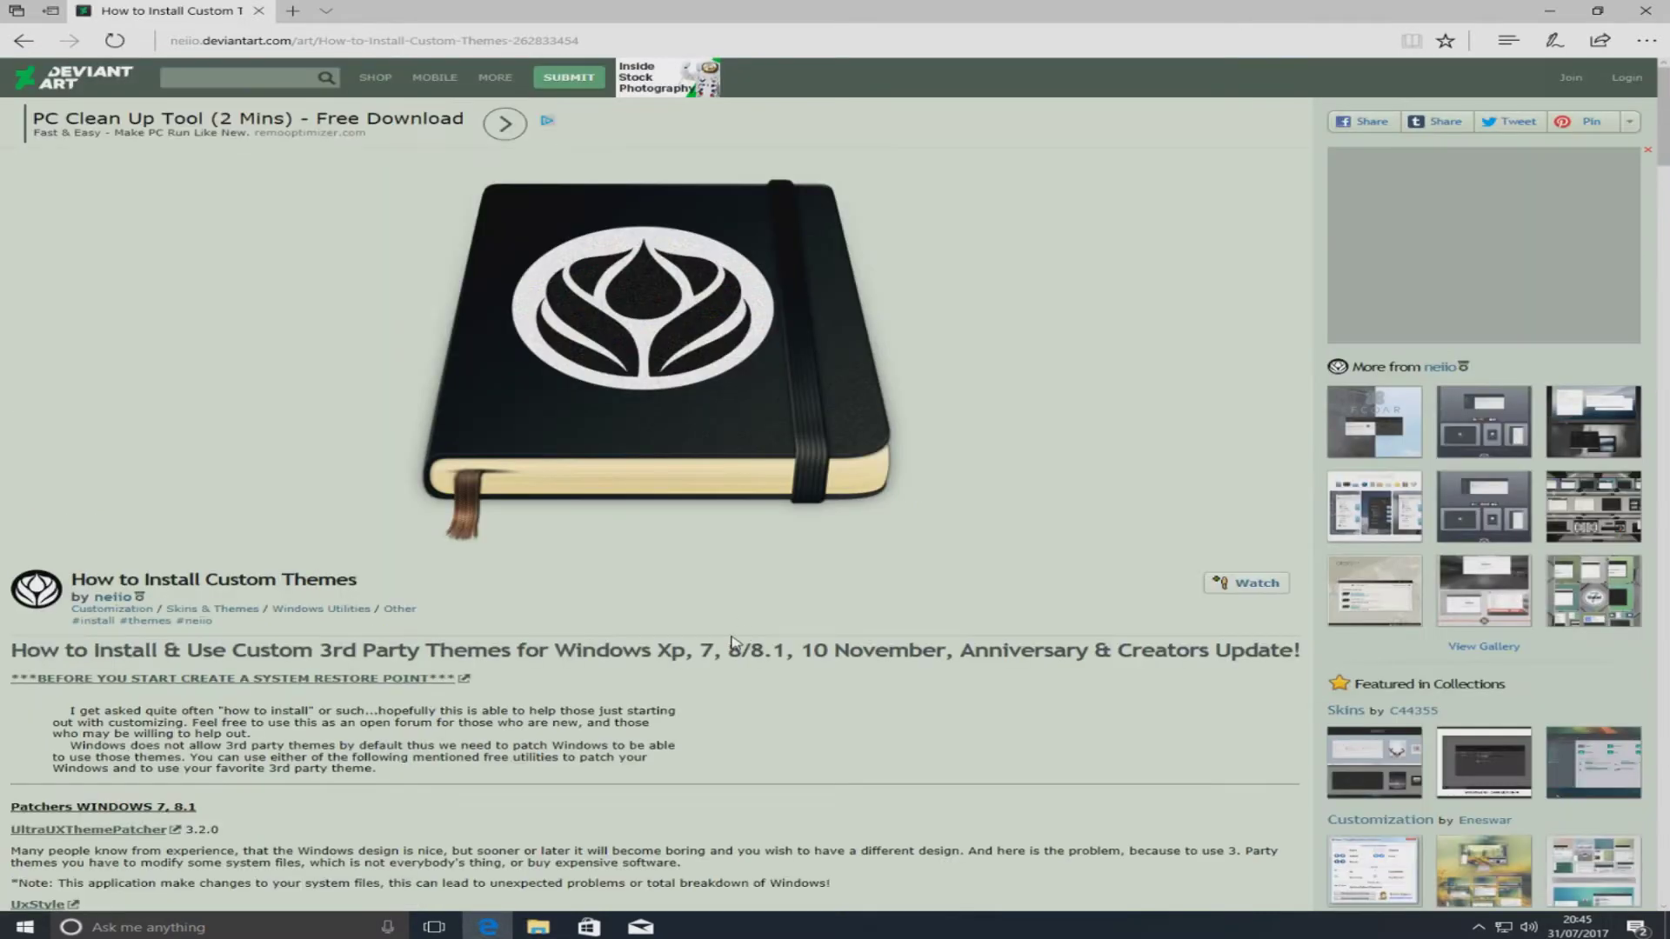
pyautogui.scroll(-4, 735, 626)
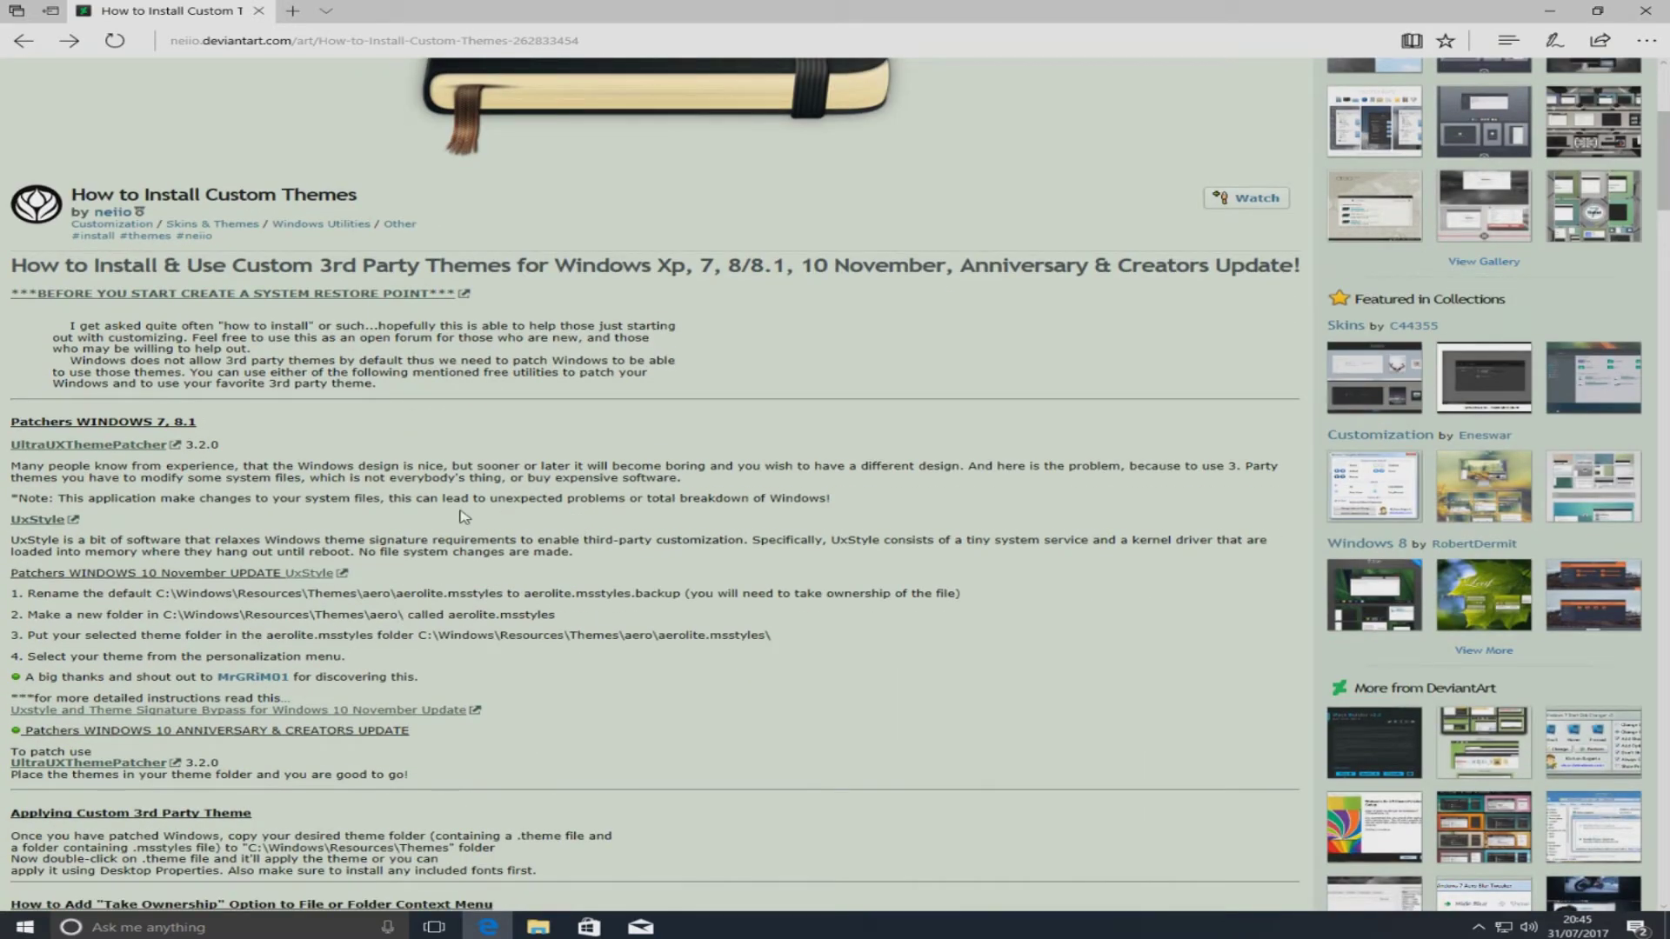
pyautogui.scroll(-1, 466, 528)
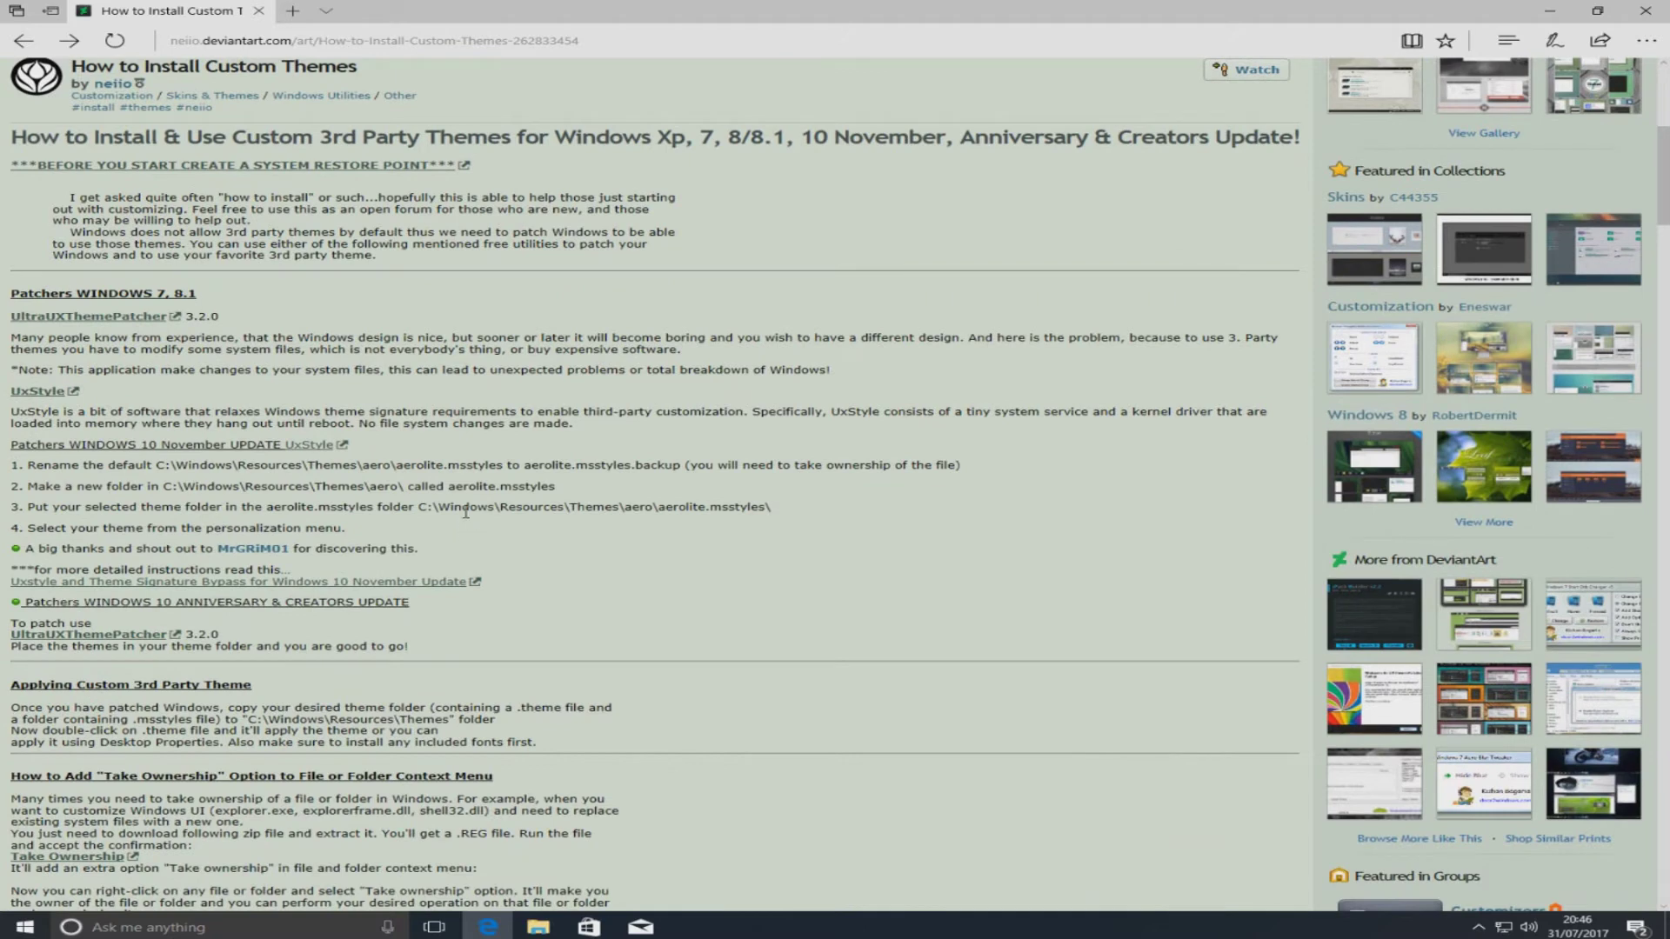
pyautogui.scroll(-1, 465, 513)
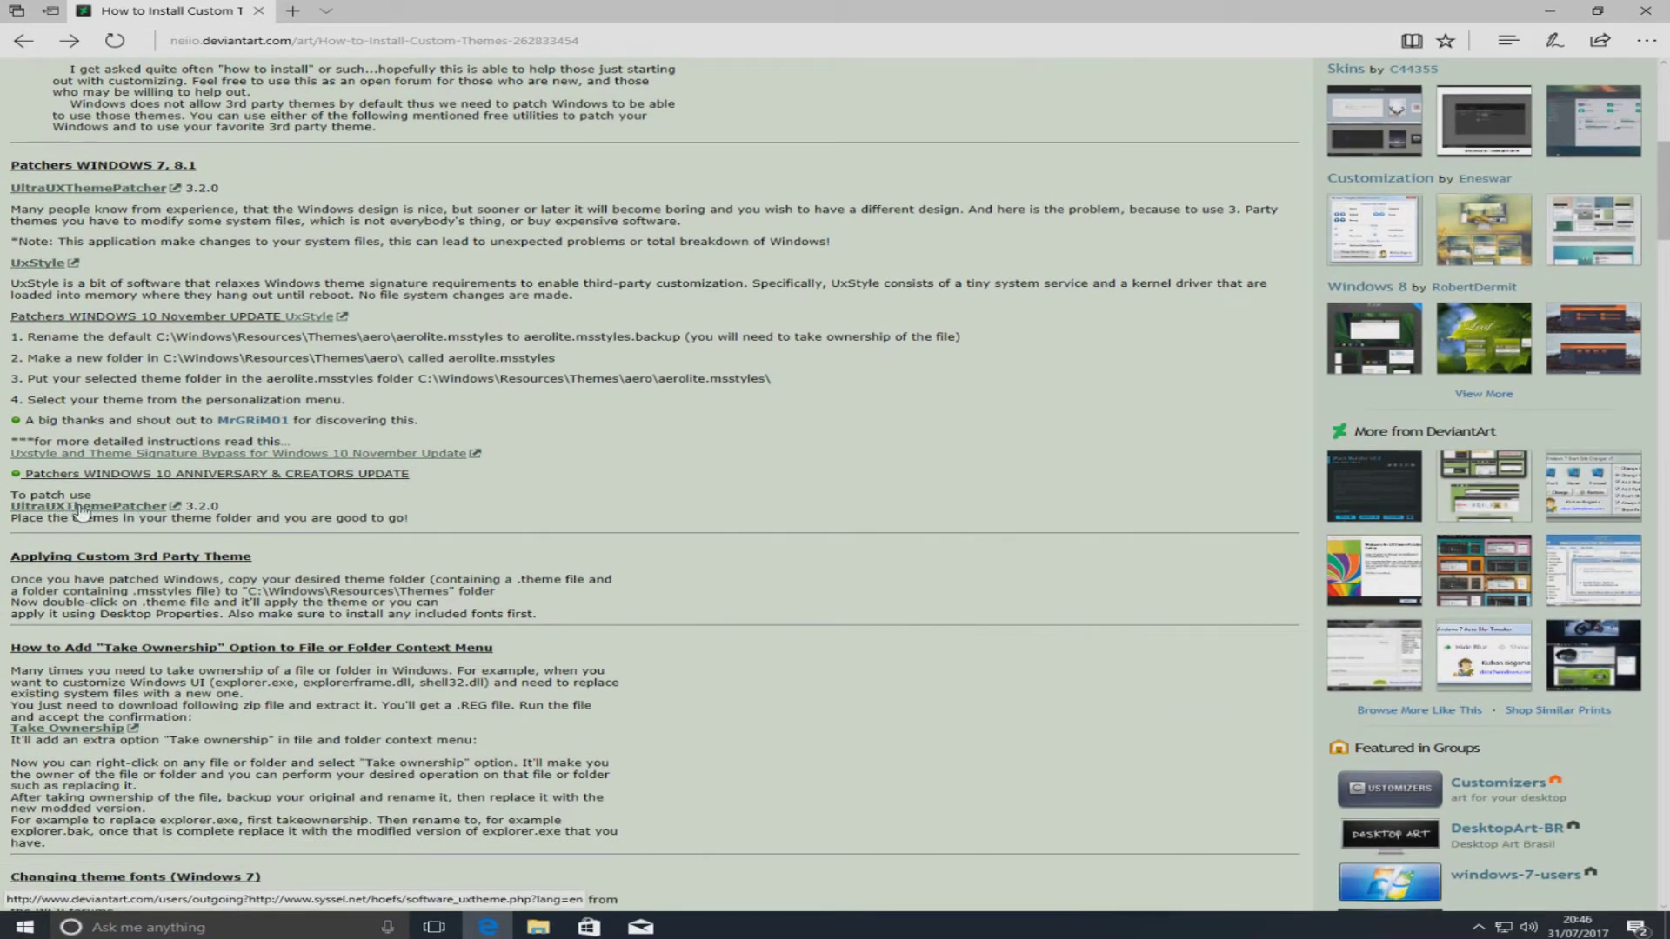
pyautogui.middleClick(143, 514)
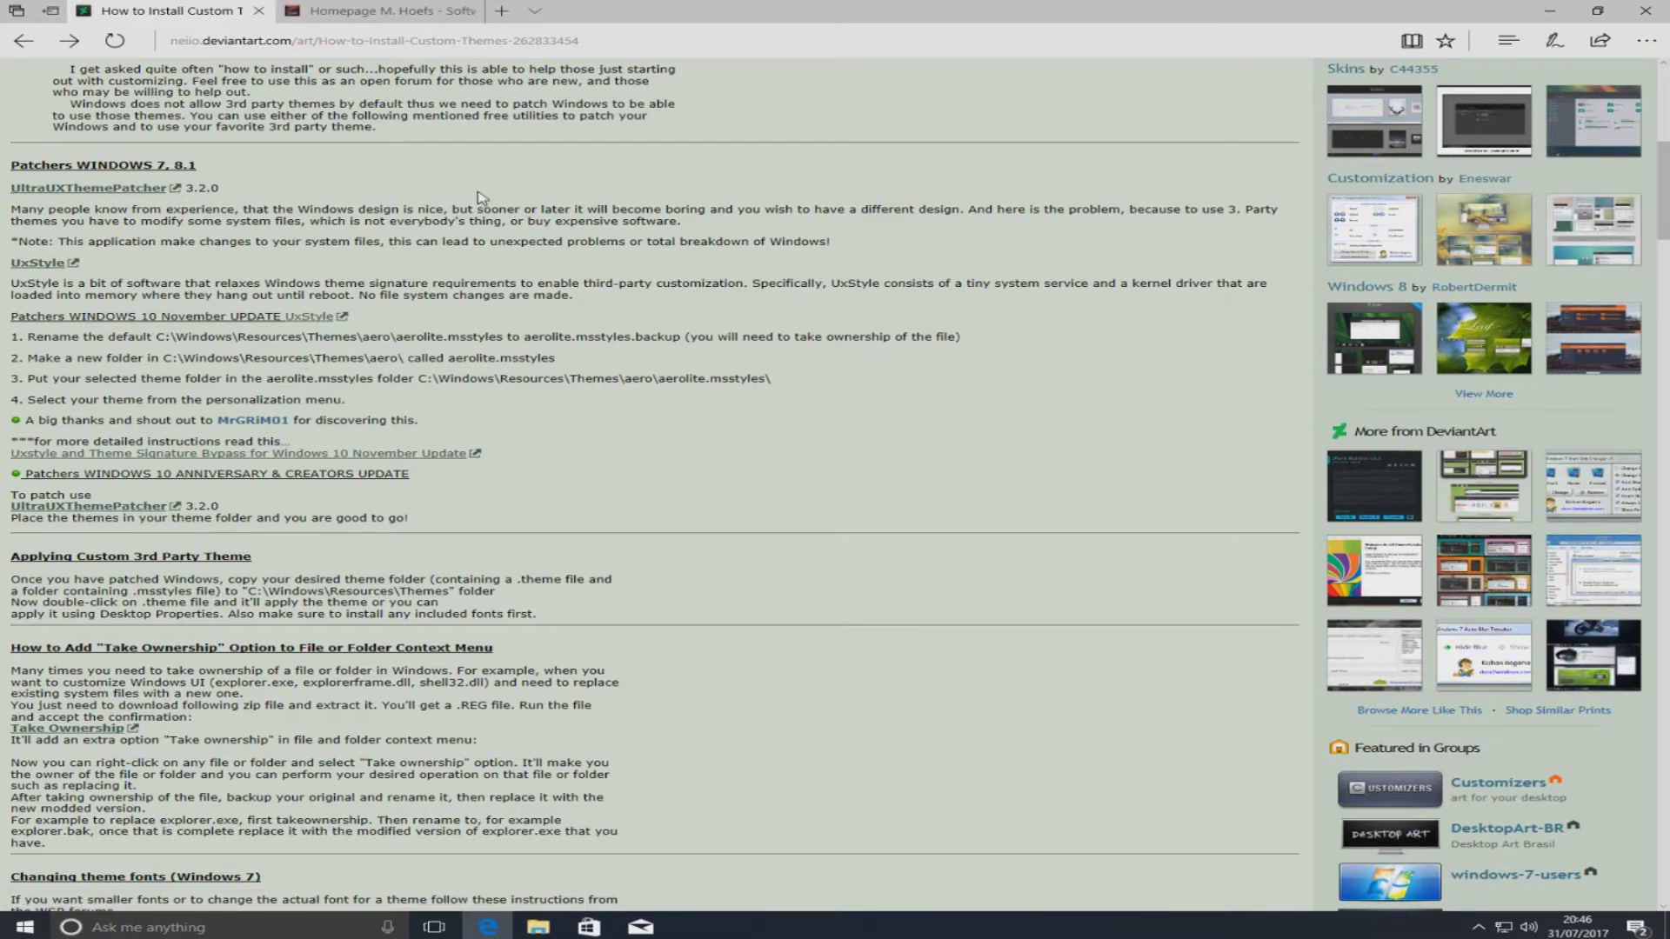
pyautogui.click(404, 12)
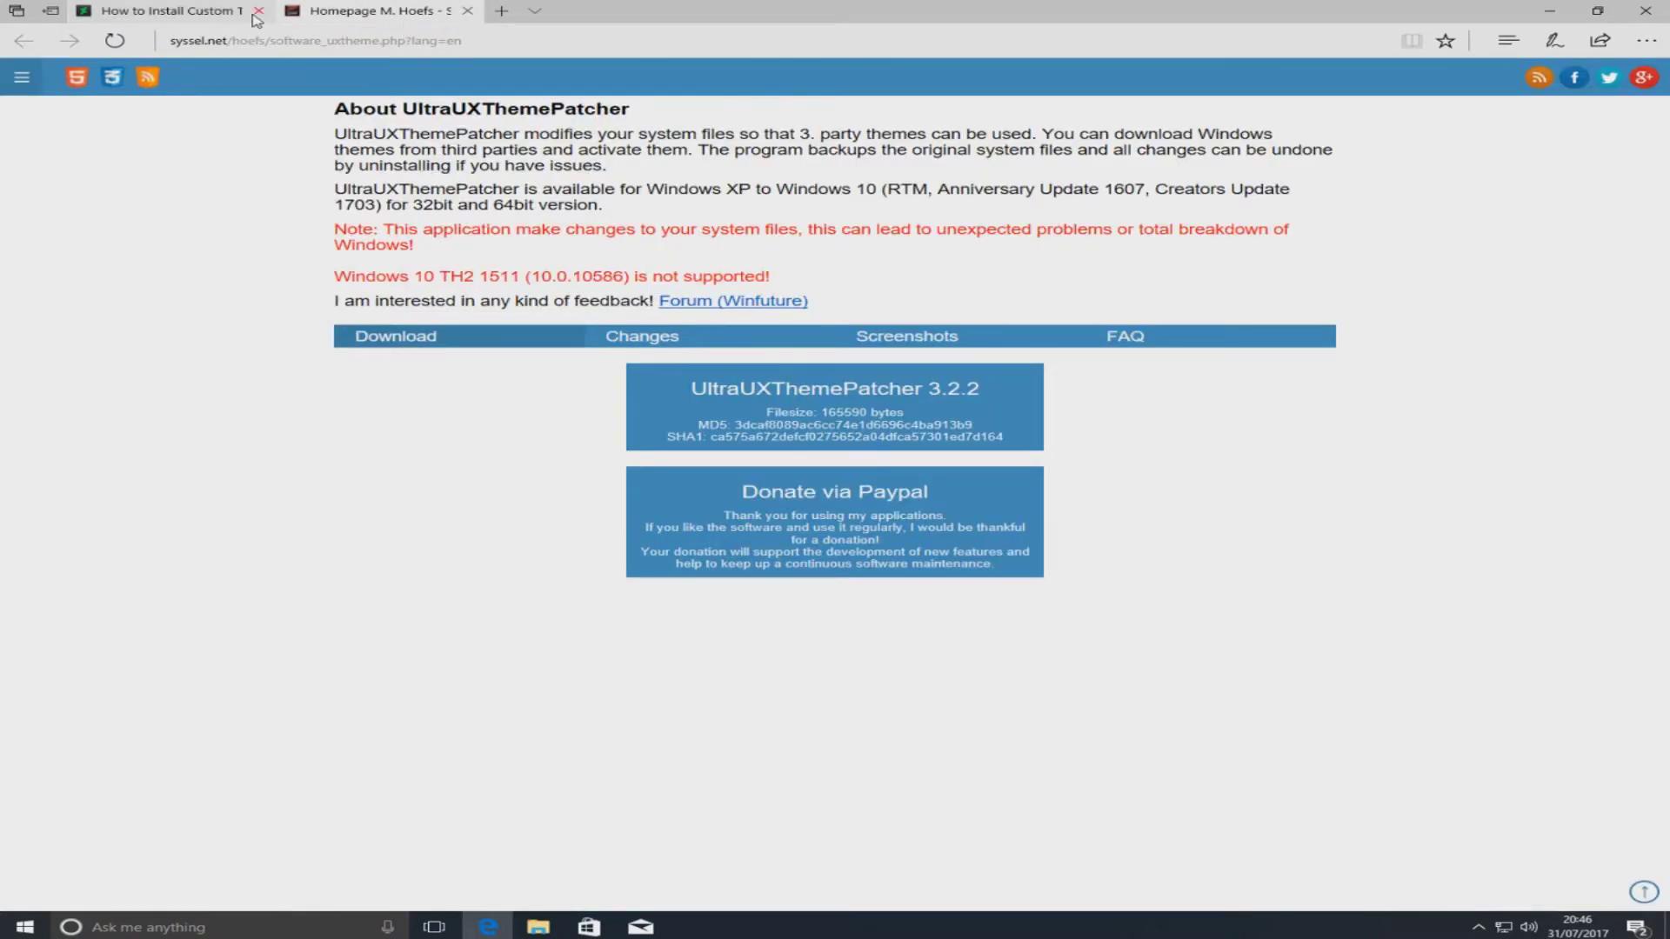
pyautogui.moveTo(223, 18)
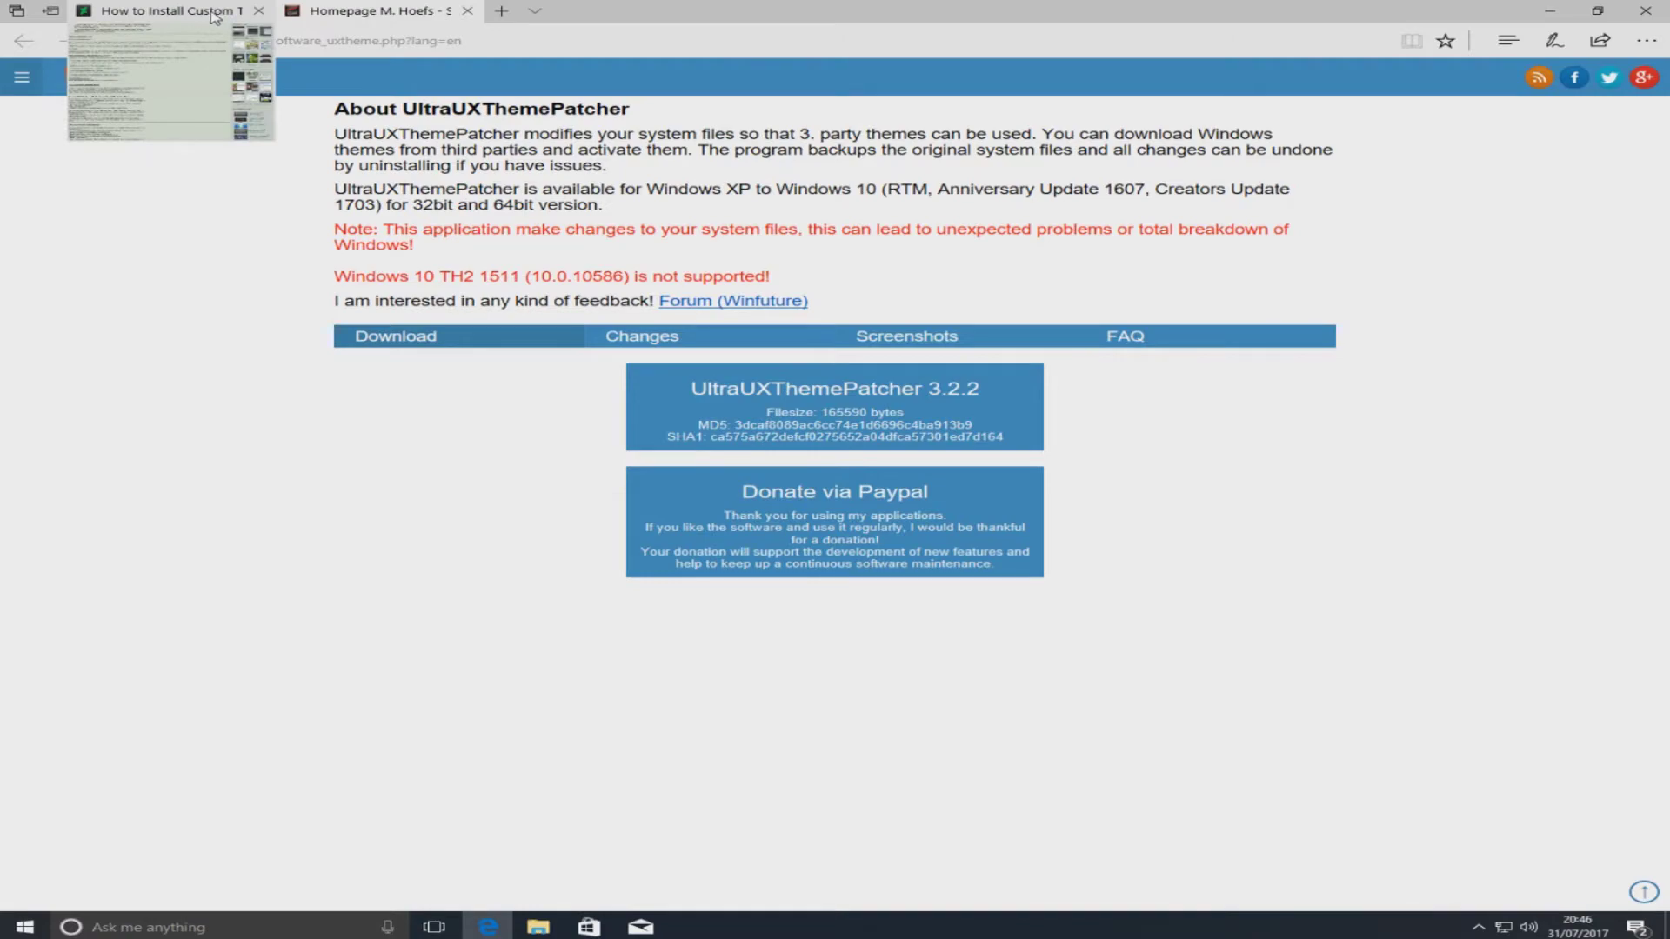
pyautogui.click(207, 15)
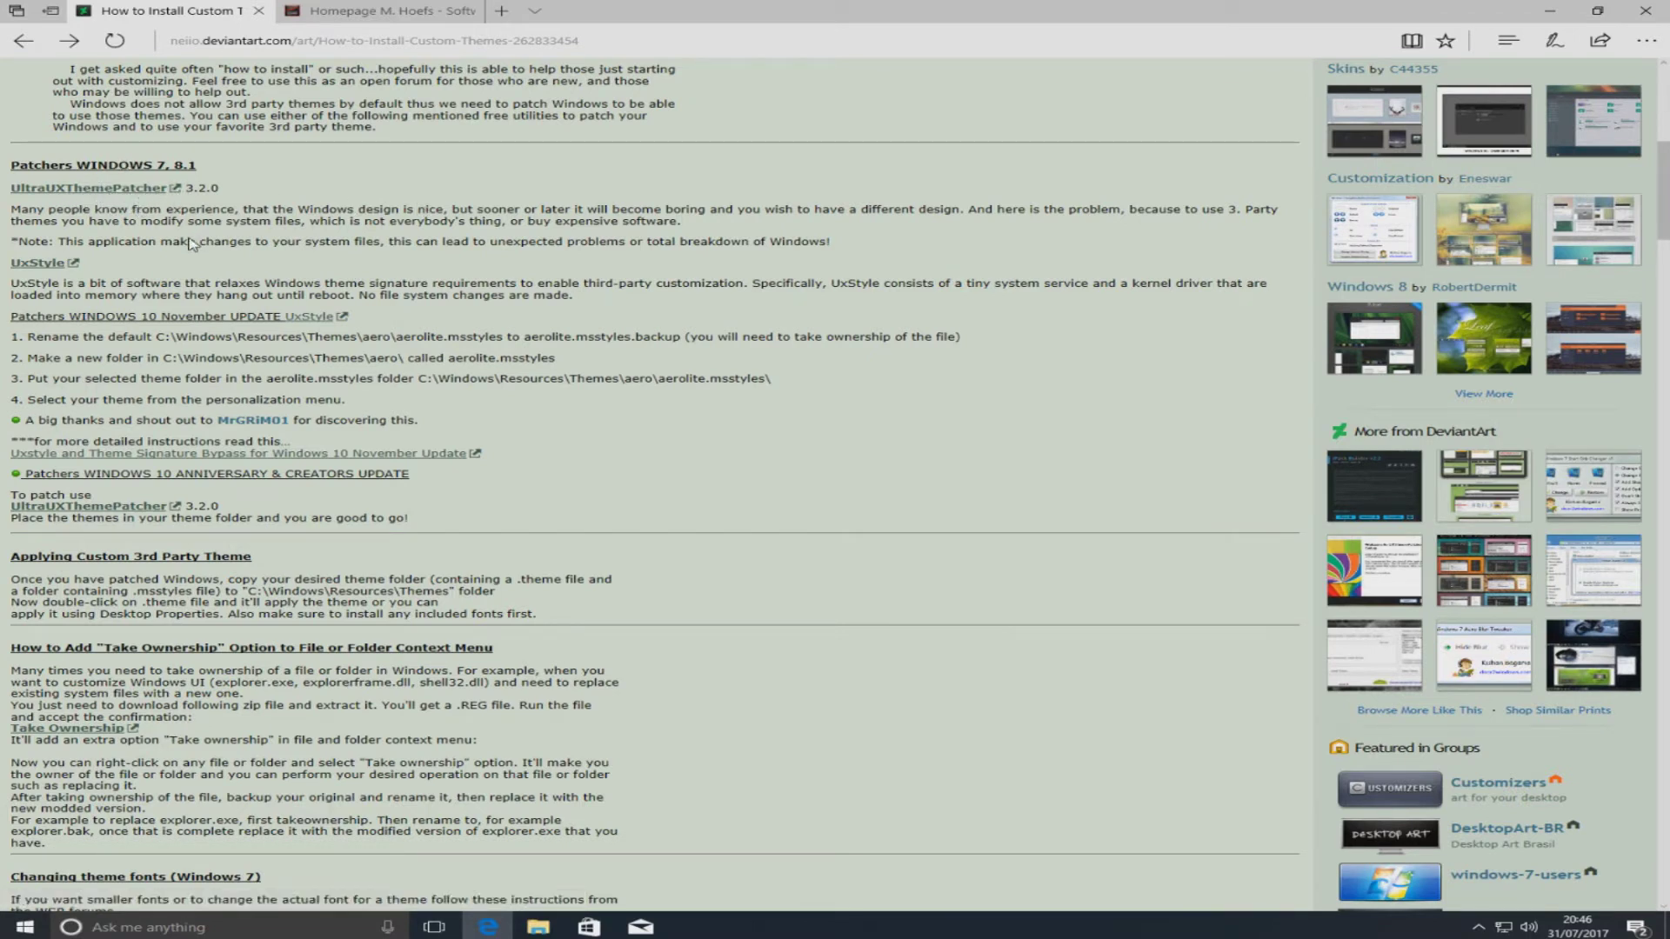
pyautogui.moveTo(174, 336); pyautogui.dragTo(228, 367)
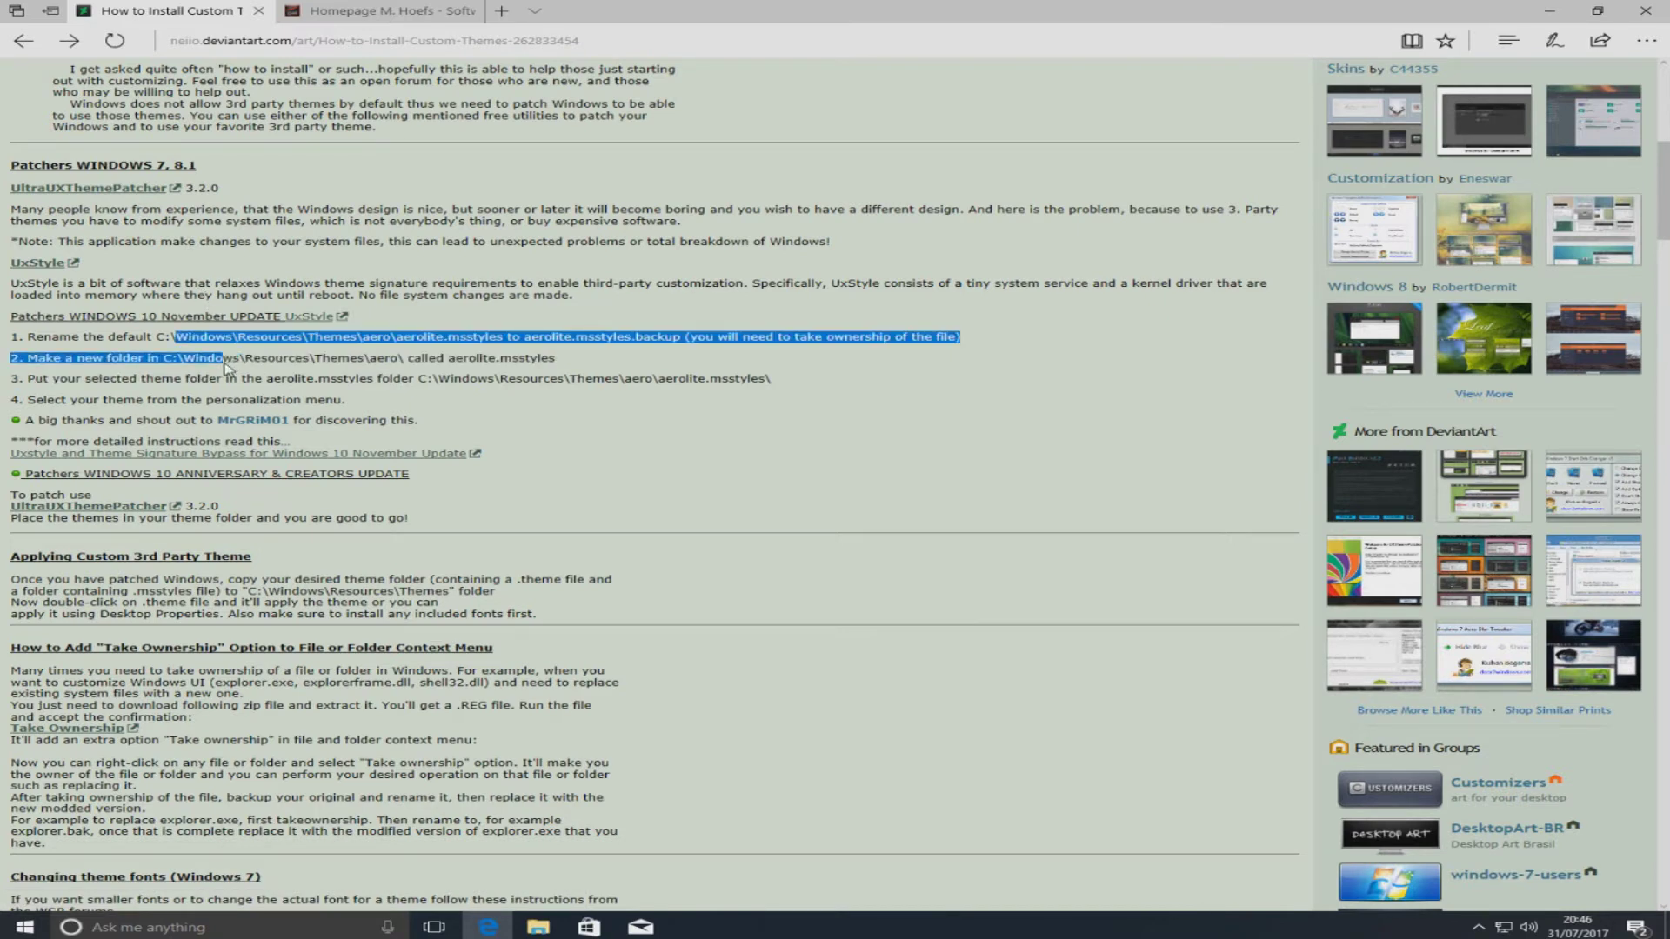
pyautogui.click(443, 239)
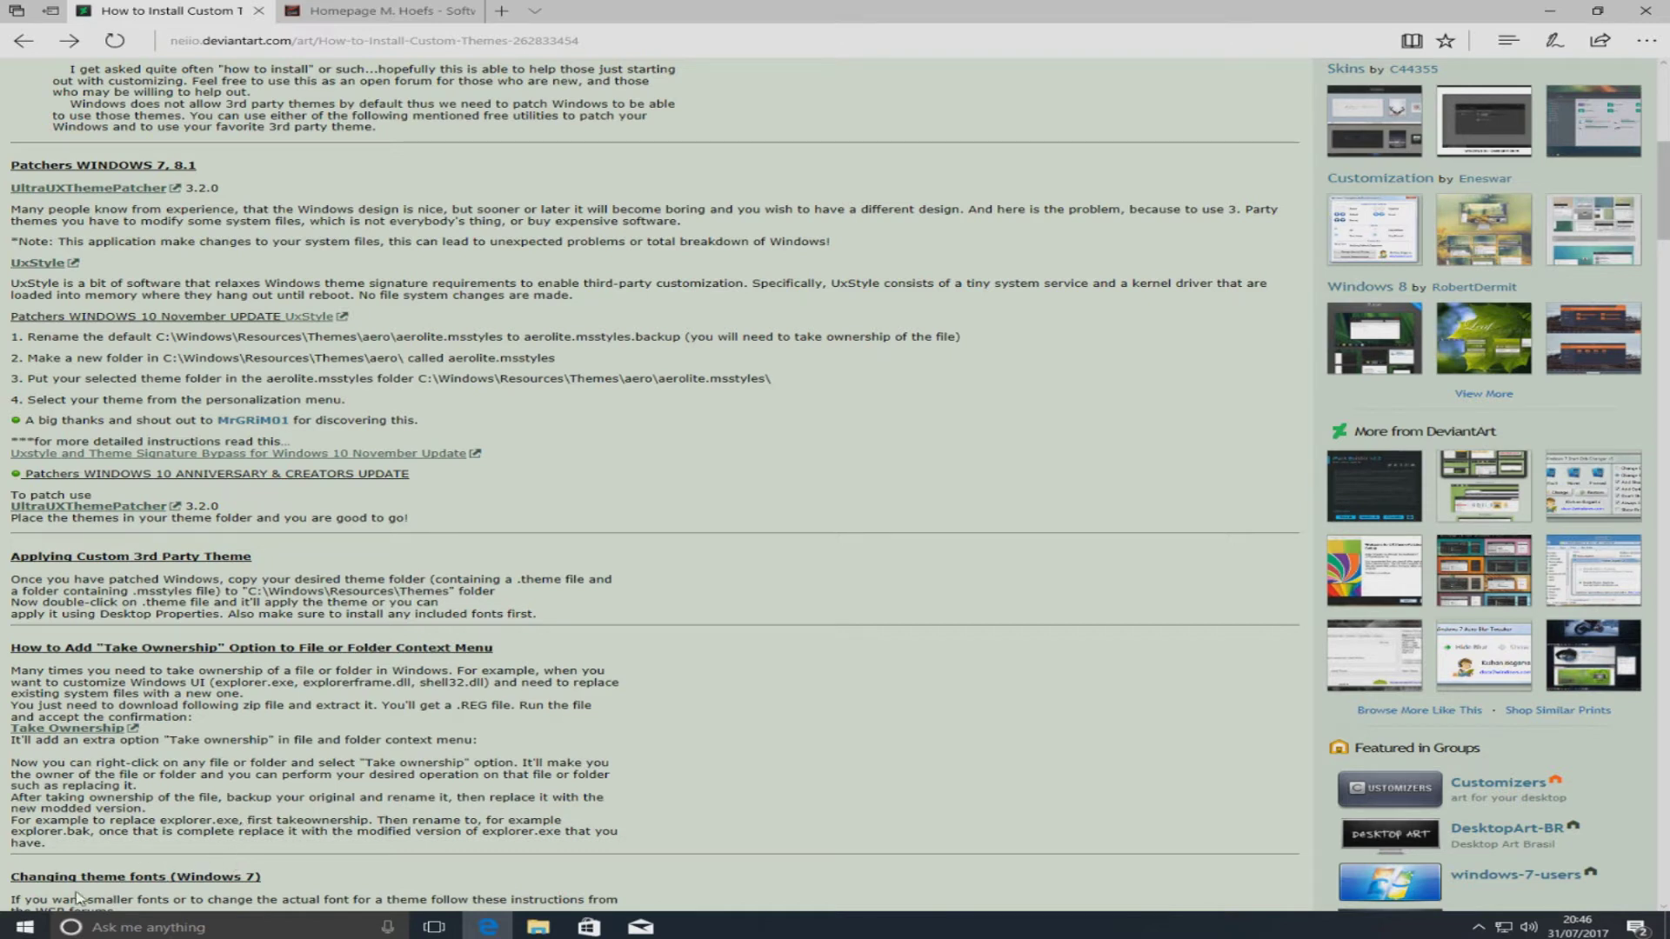
pyautogui.click(15, 928)
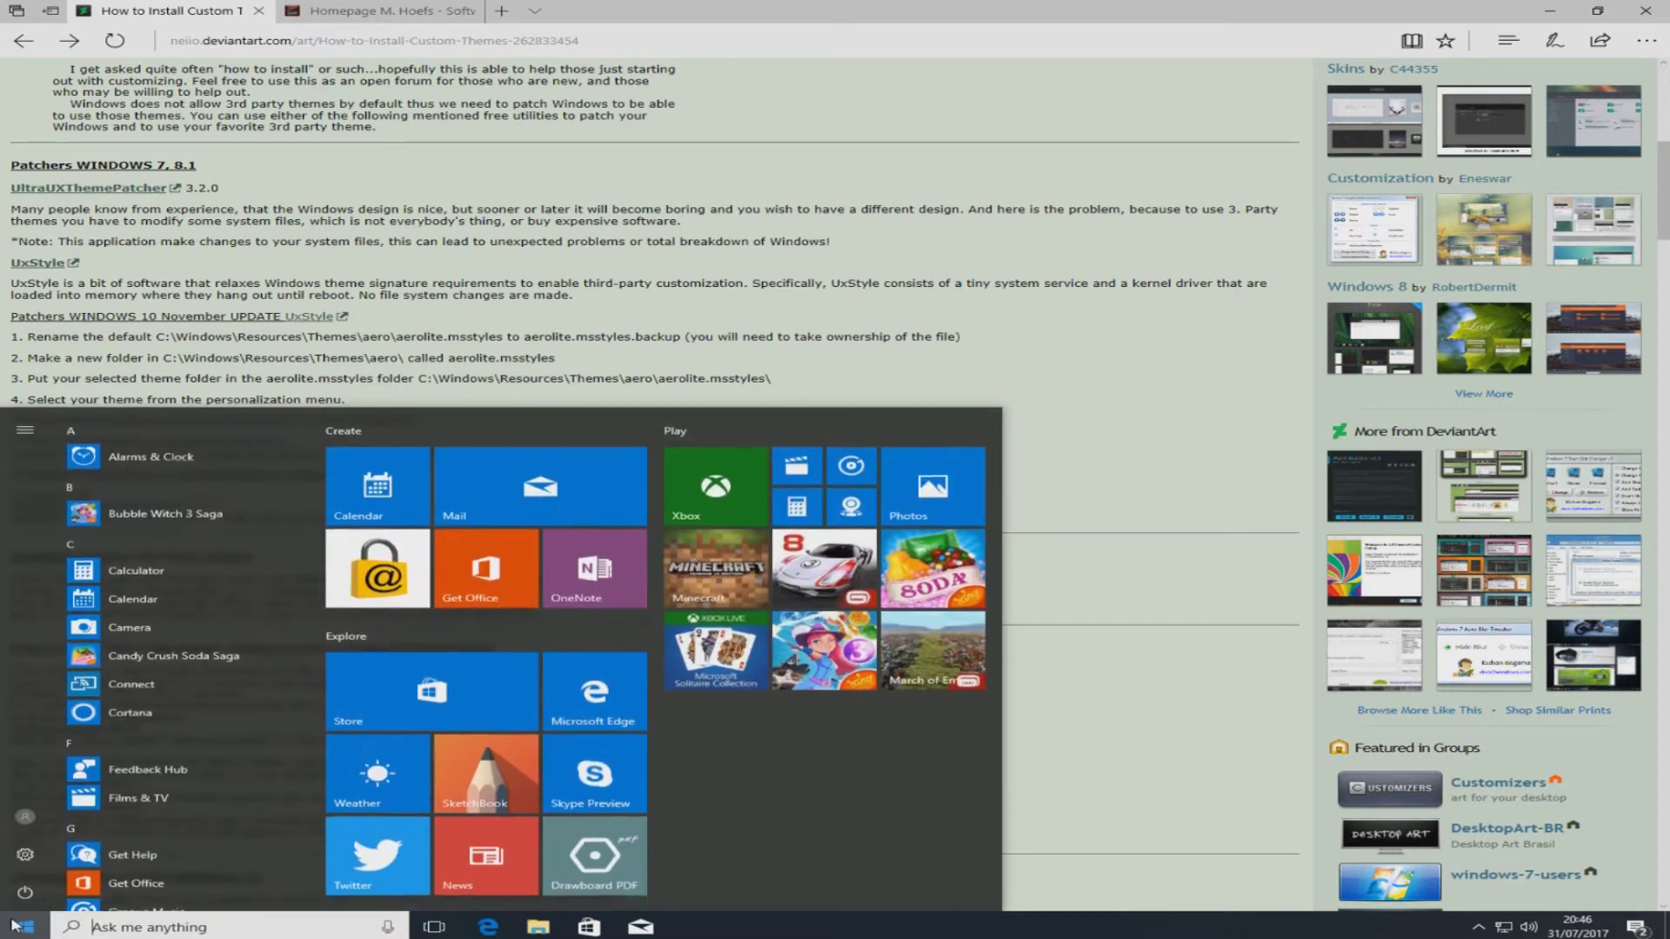
# Check System > About shows Windows 10 Home version 1703, build 15063, then minimize Settings
pyautogui.click(25, 856)
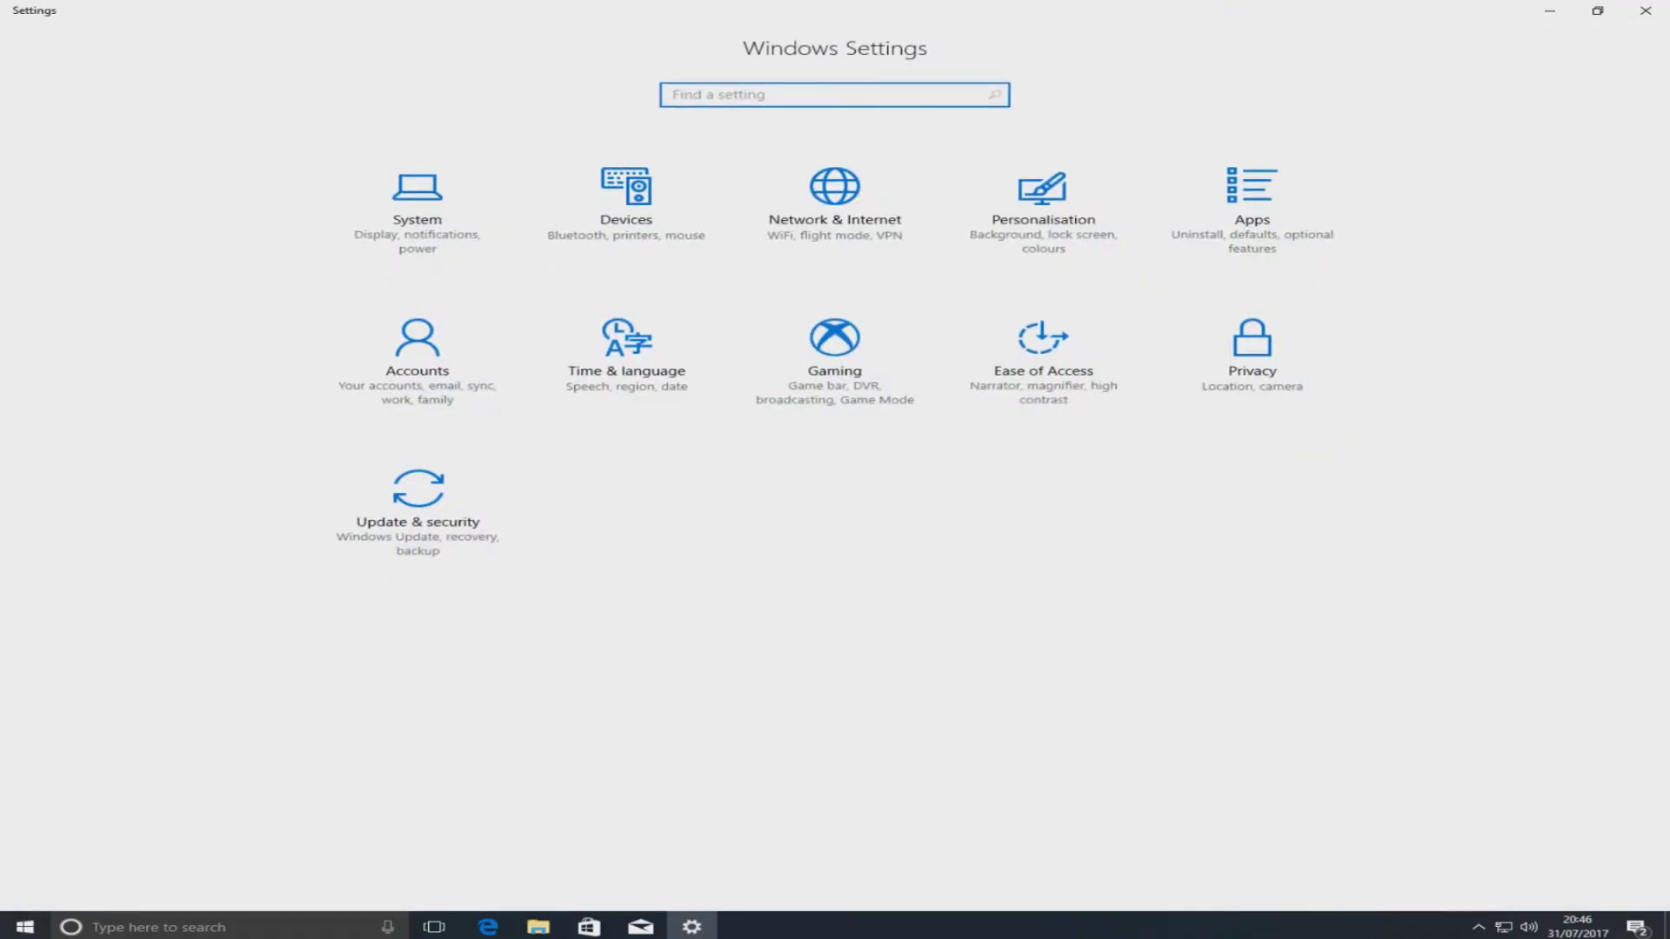
pyautogui.click(449, 191)
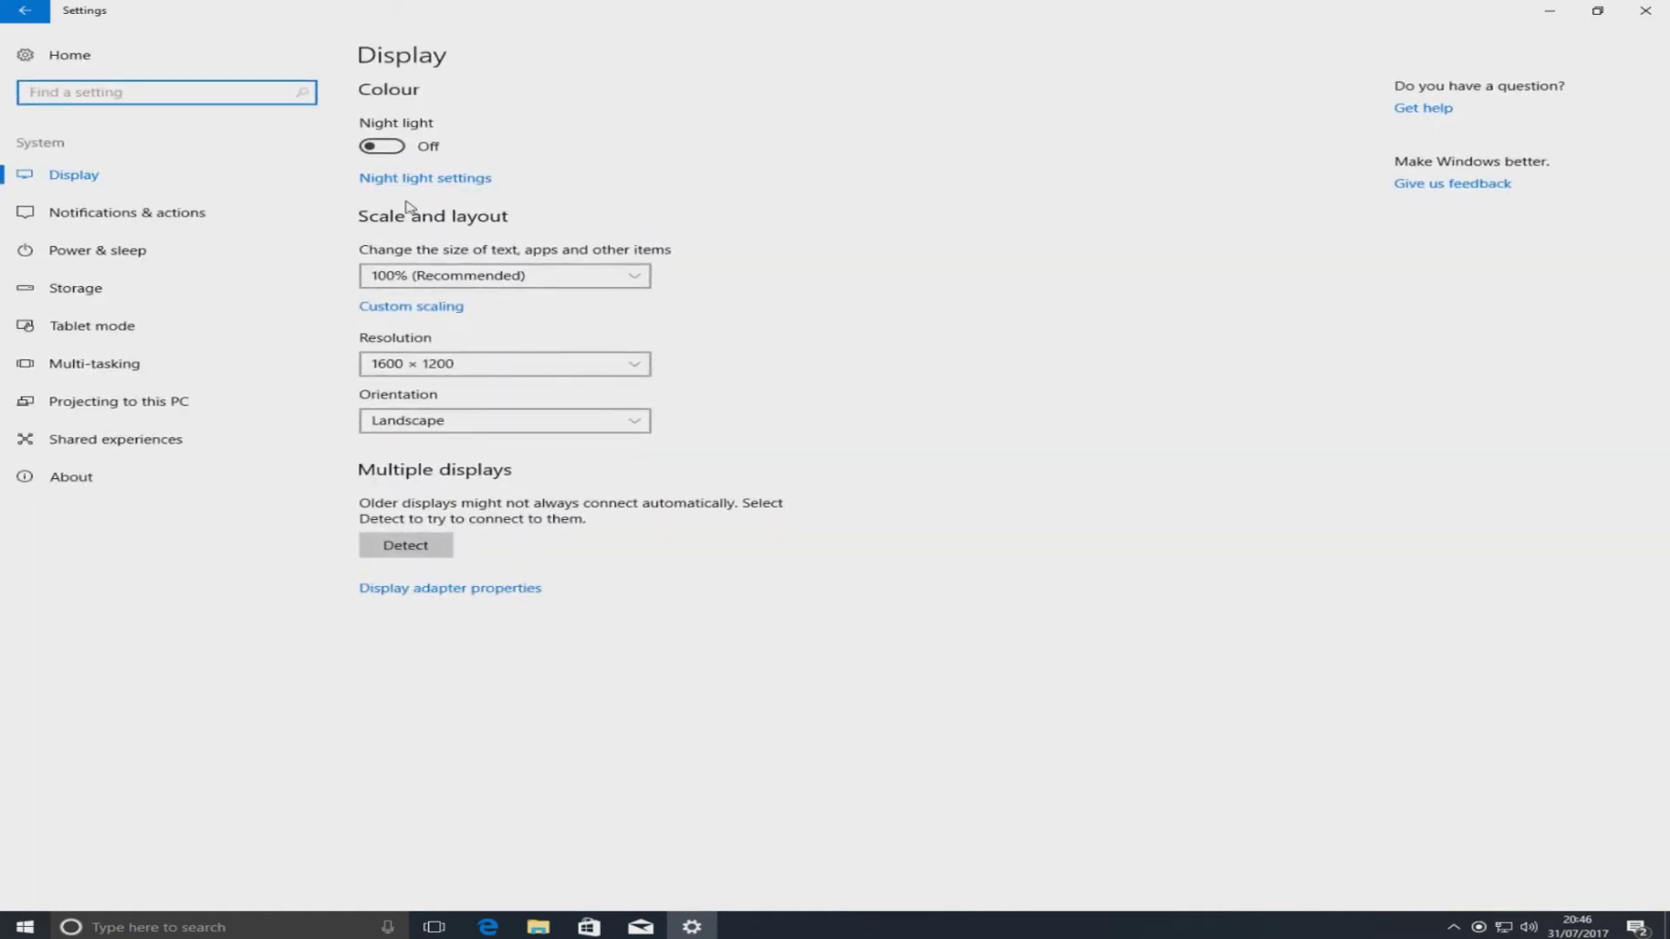
pyautogui.click(127, 477)
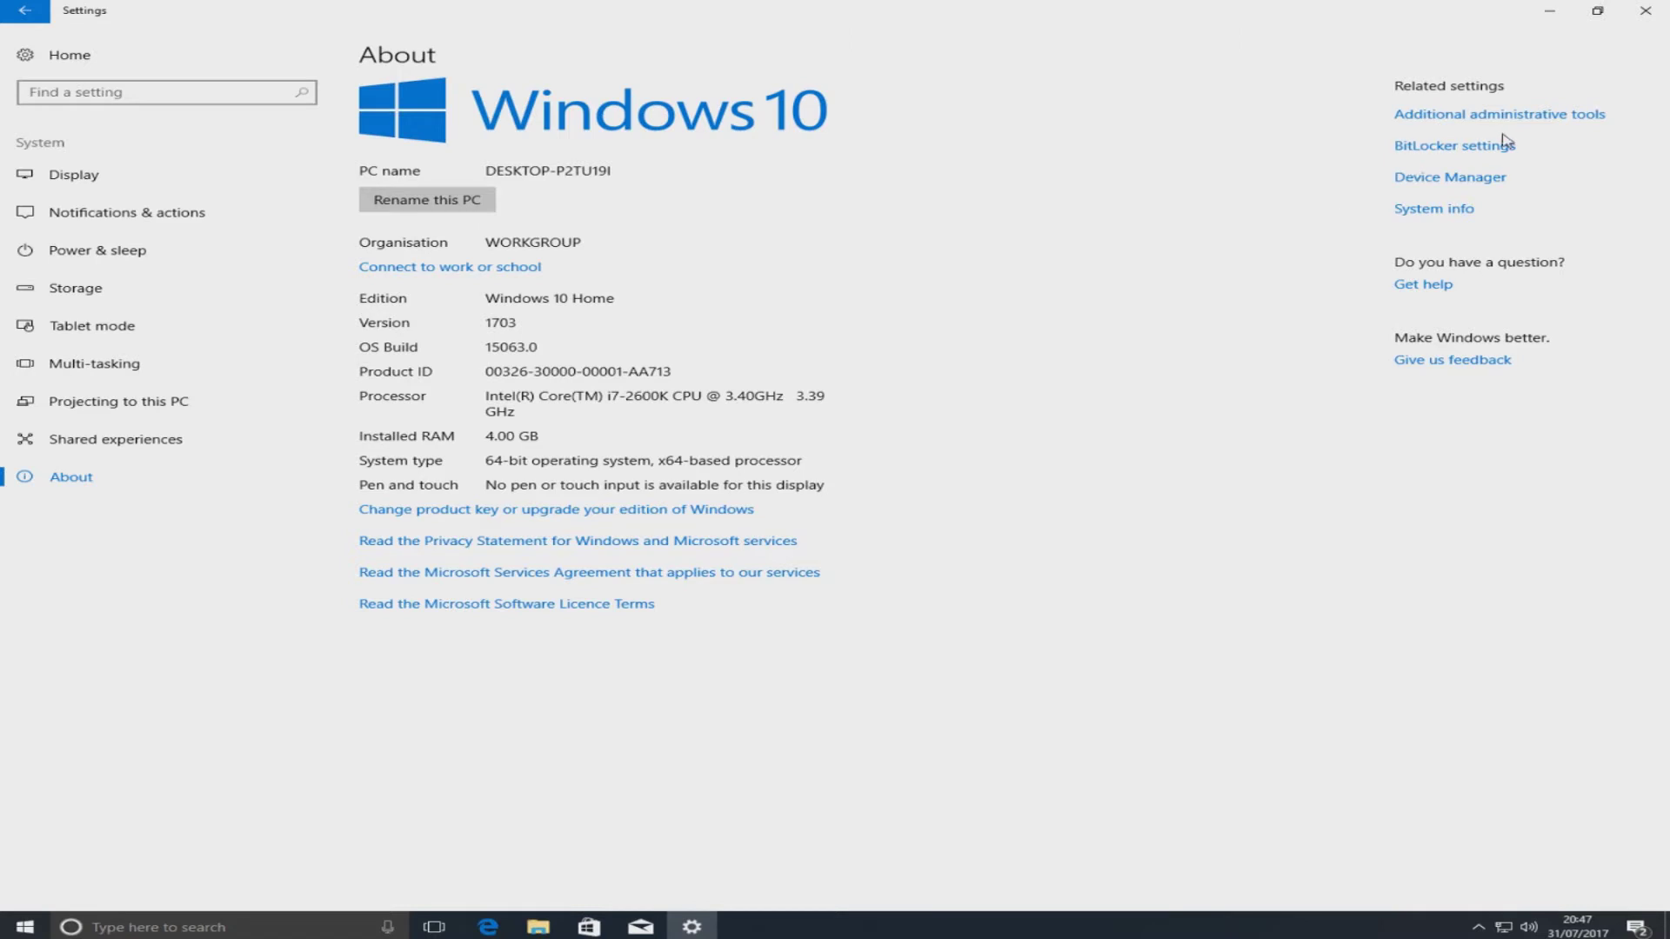
pyautogui.click(1555, 18)
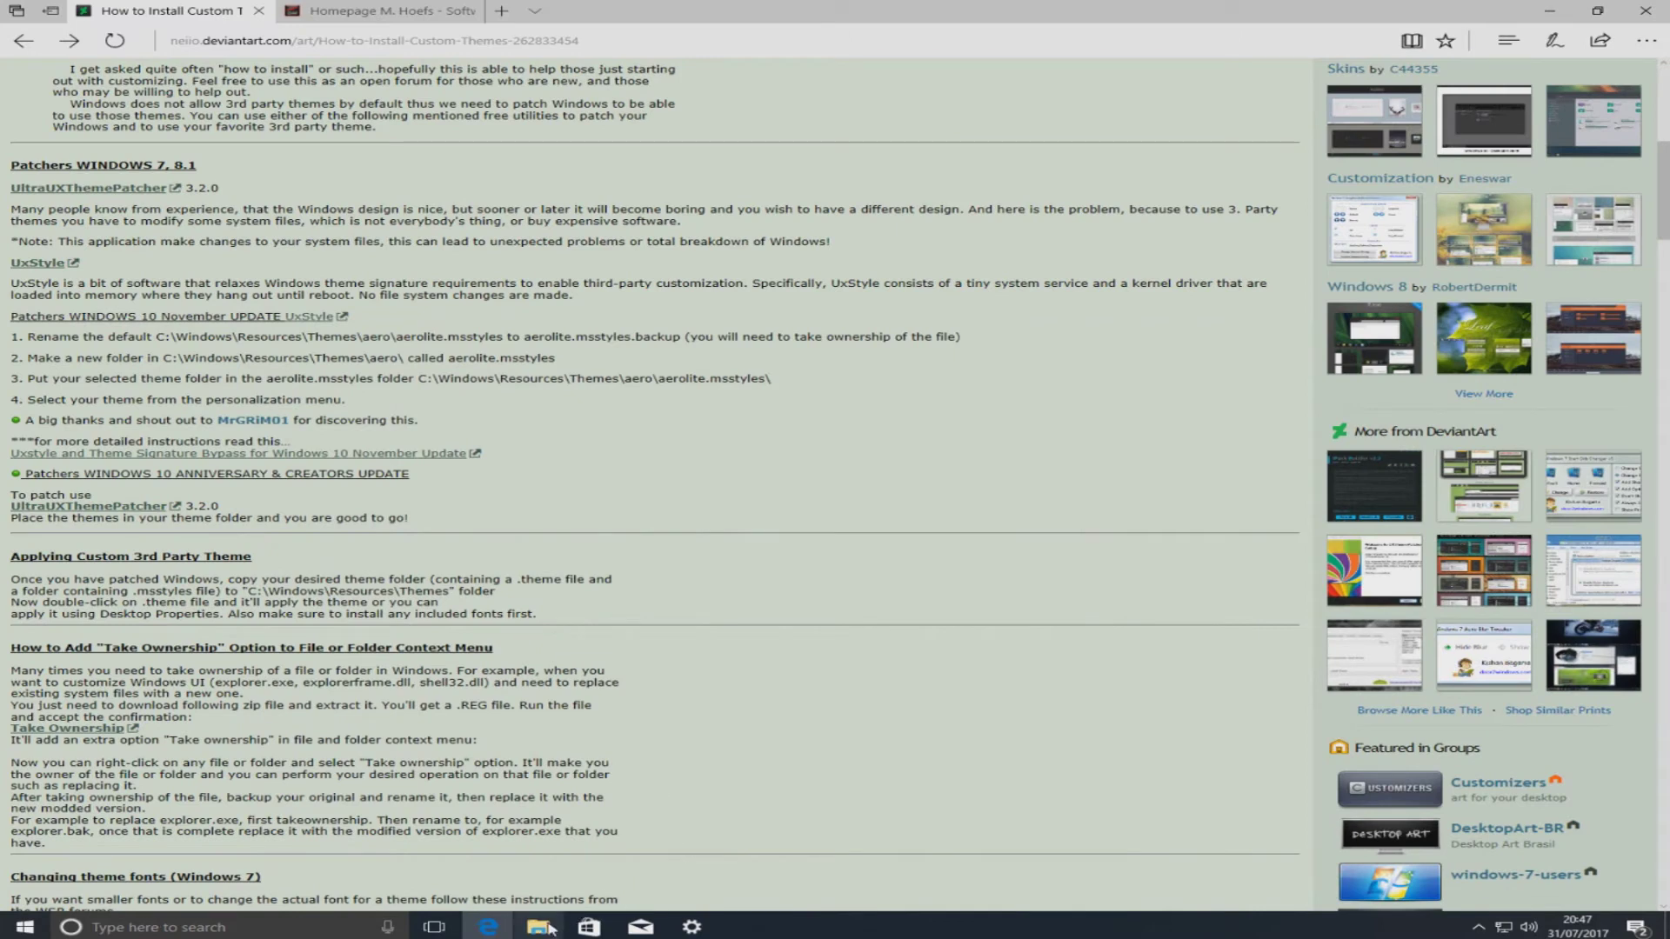
# Download UltraUXThemePatcher_3.2.2.exe from the author's page and run it
pyautogui.click(387, 9)
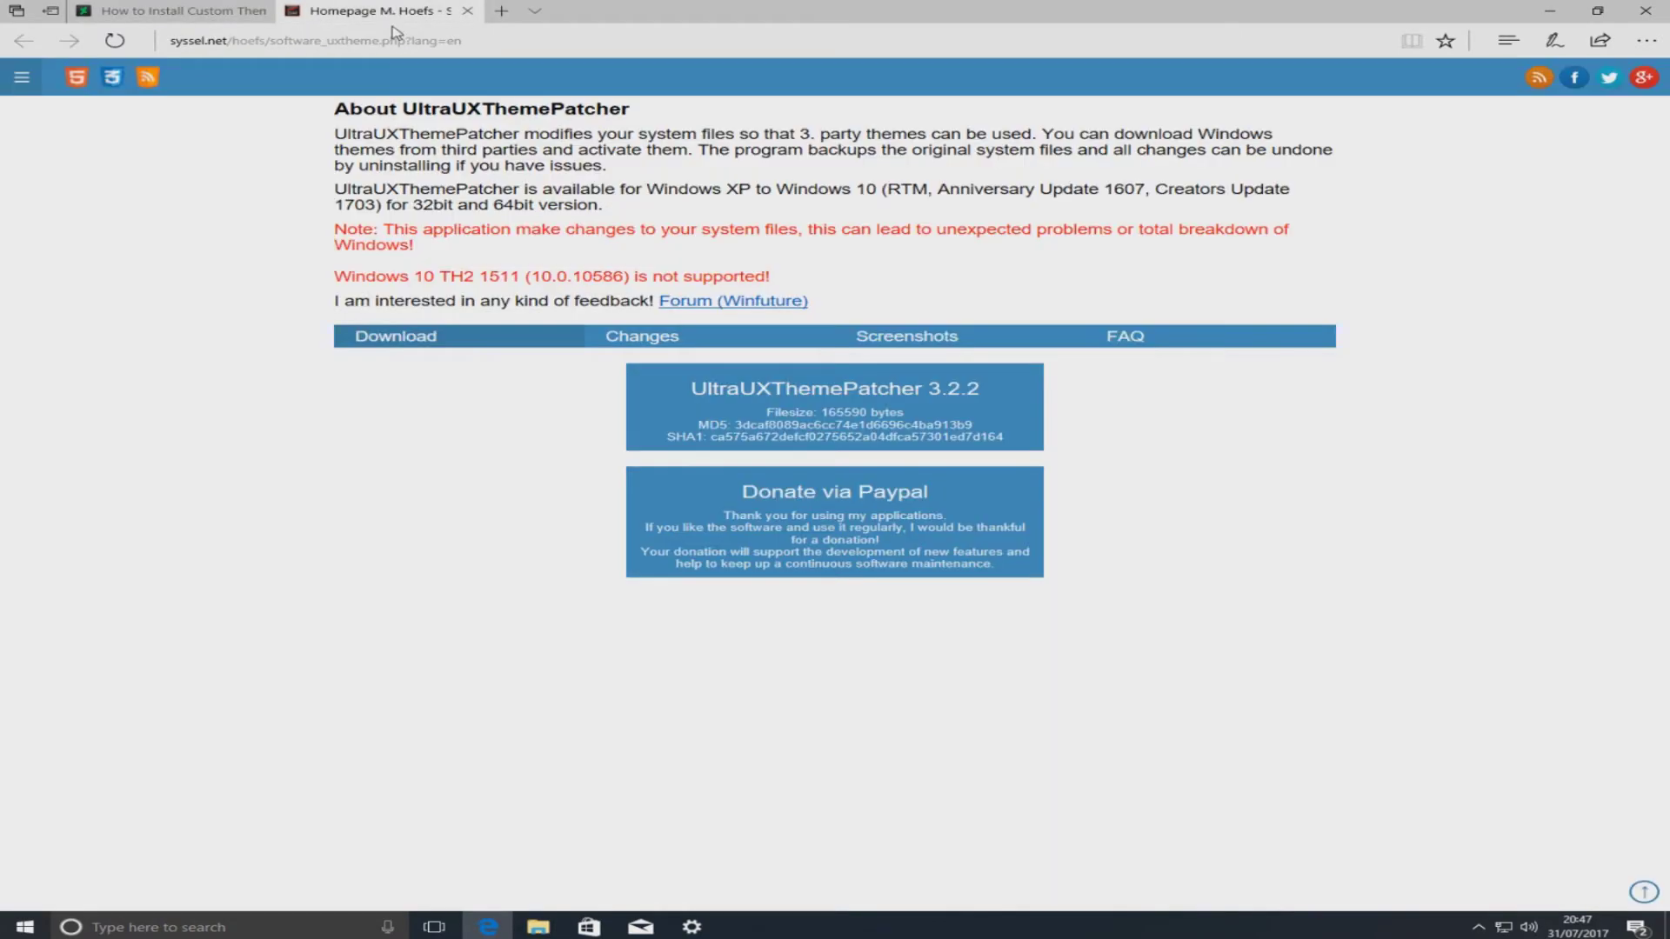
pyautogui.click(774, 392)
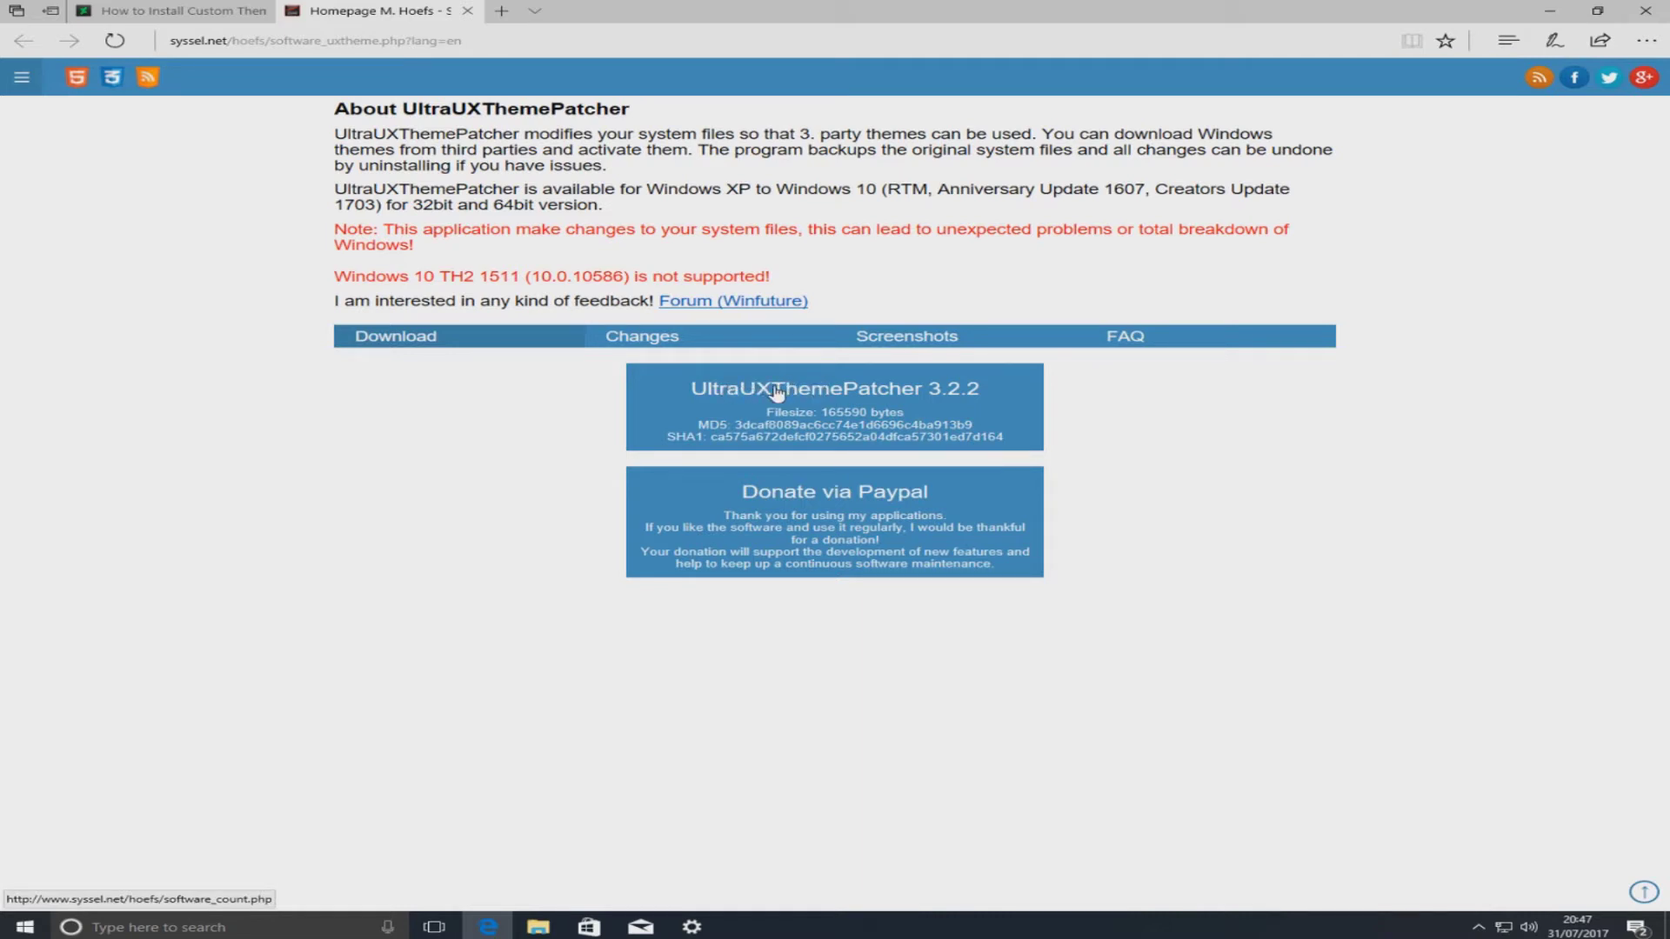
pyautogui.click(964, 886)
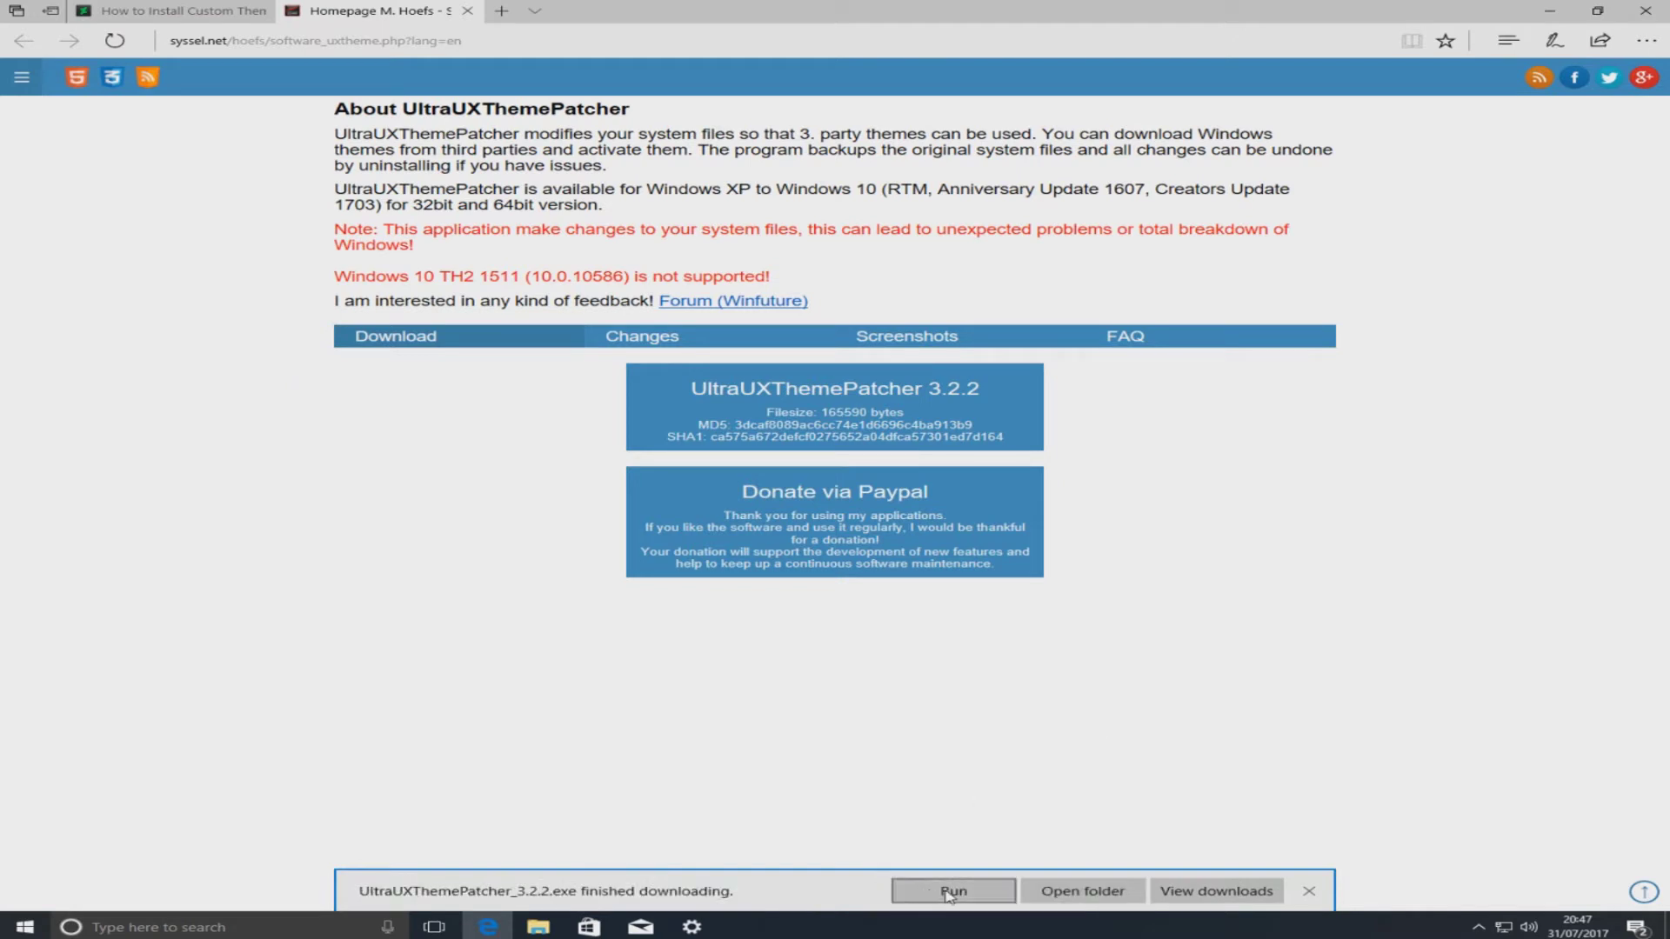
pyautogui.click(919, 894)
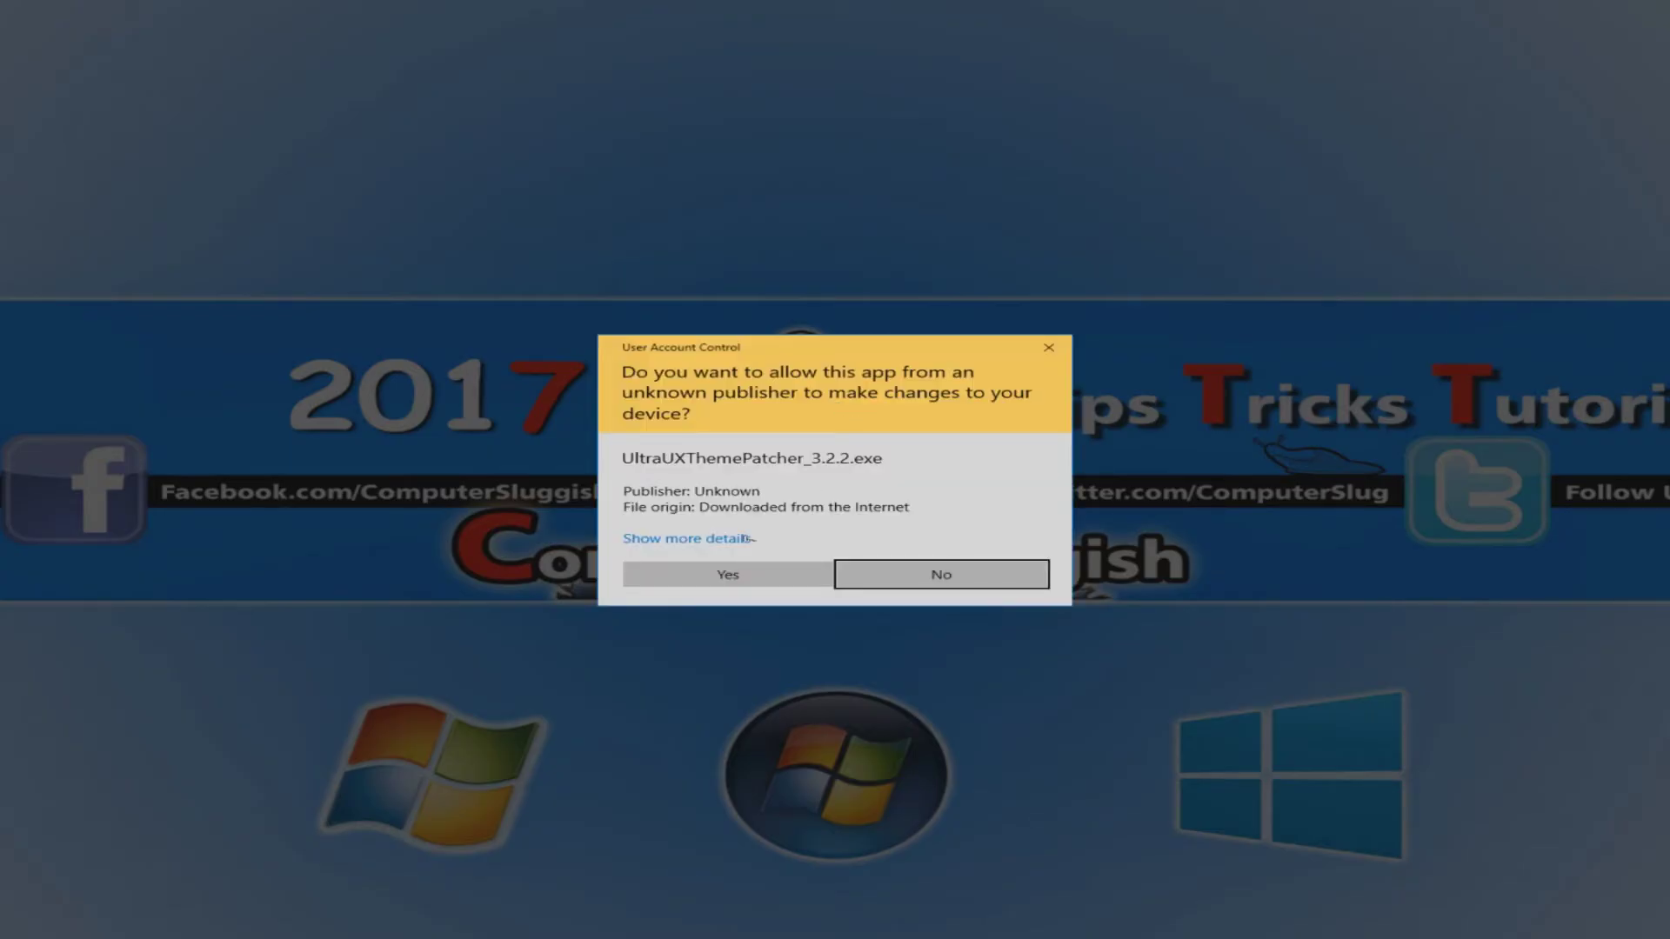
# Allow the patcher through UAC and accept its license agreement
pyautogui.click(724, 576)
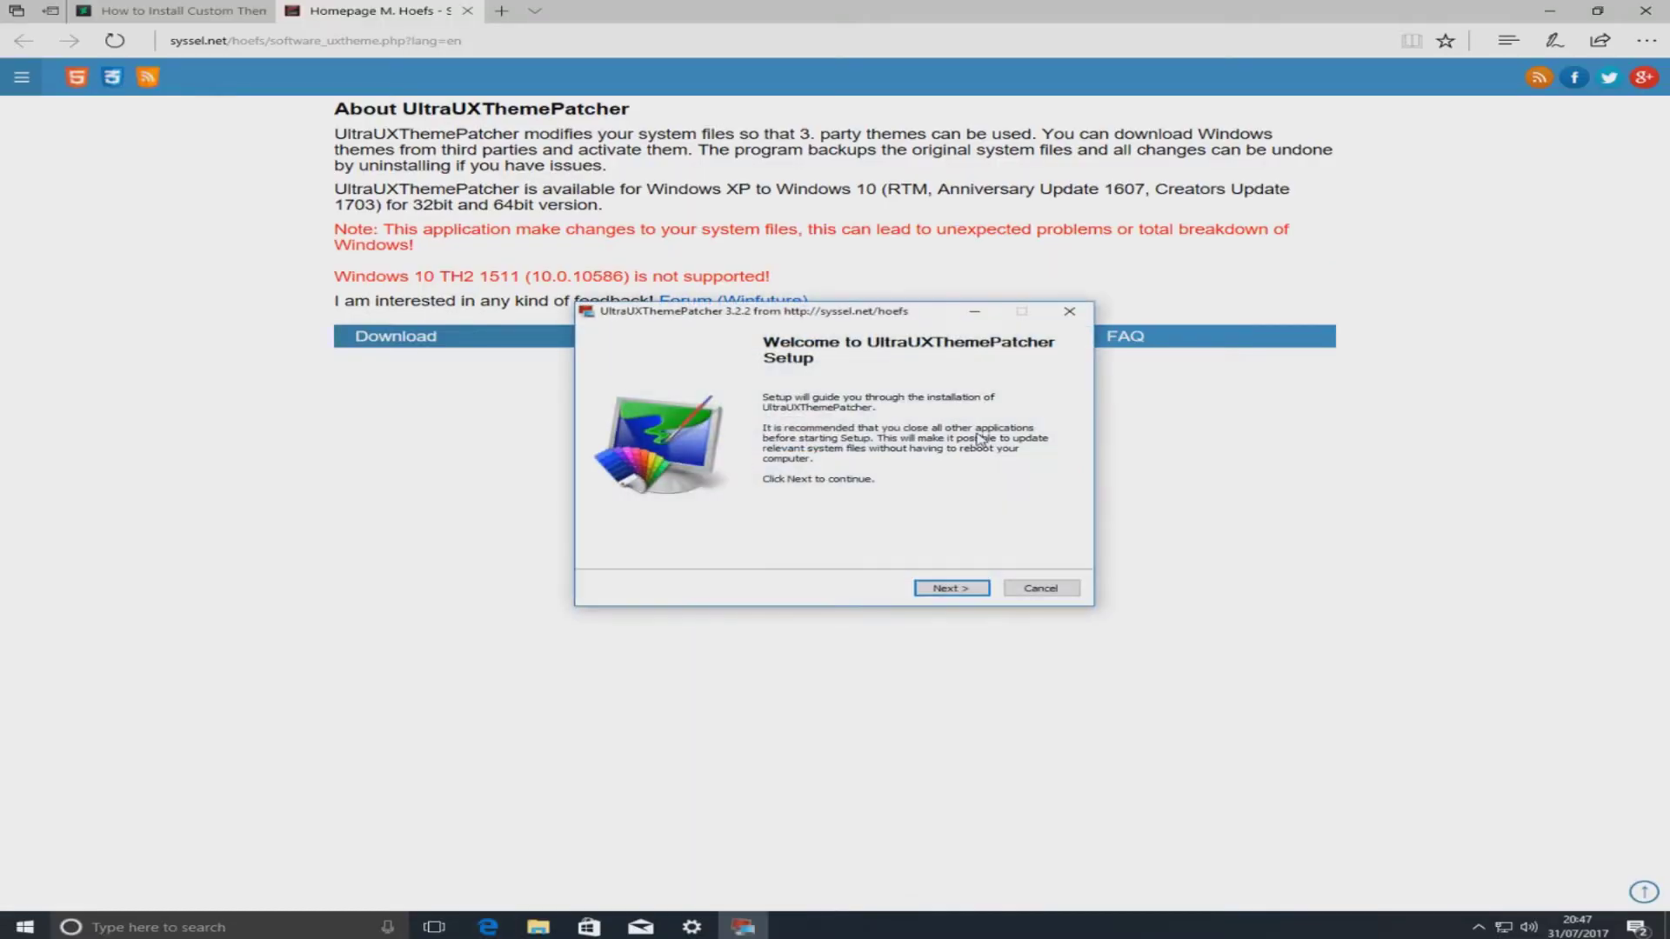
pyautogui.click(952, 589)
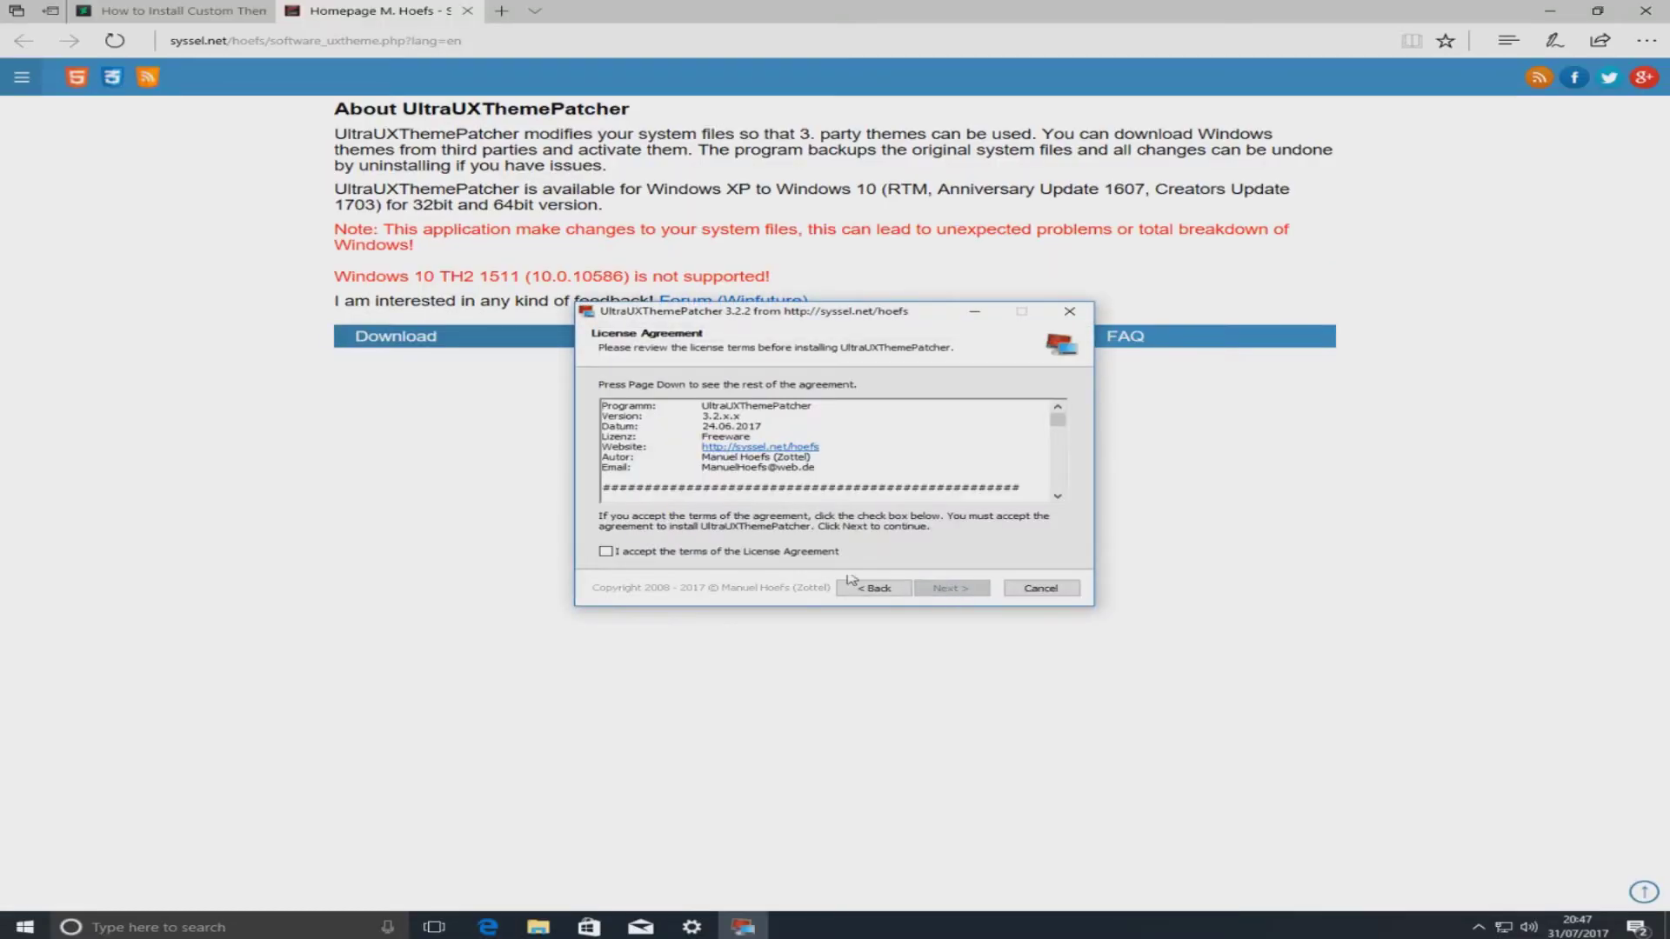
pyautogui.click(821, 553)
pyautogui.click(952, 589)
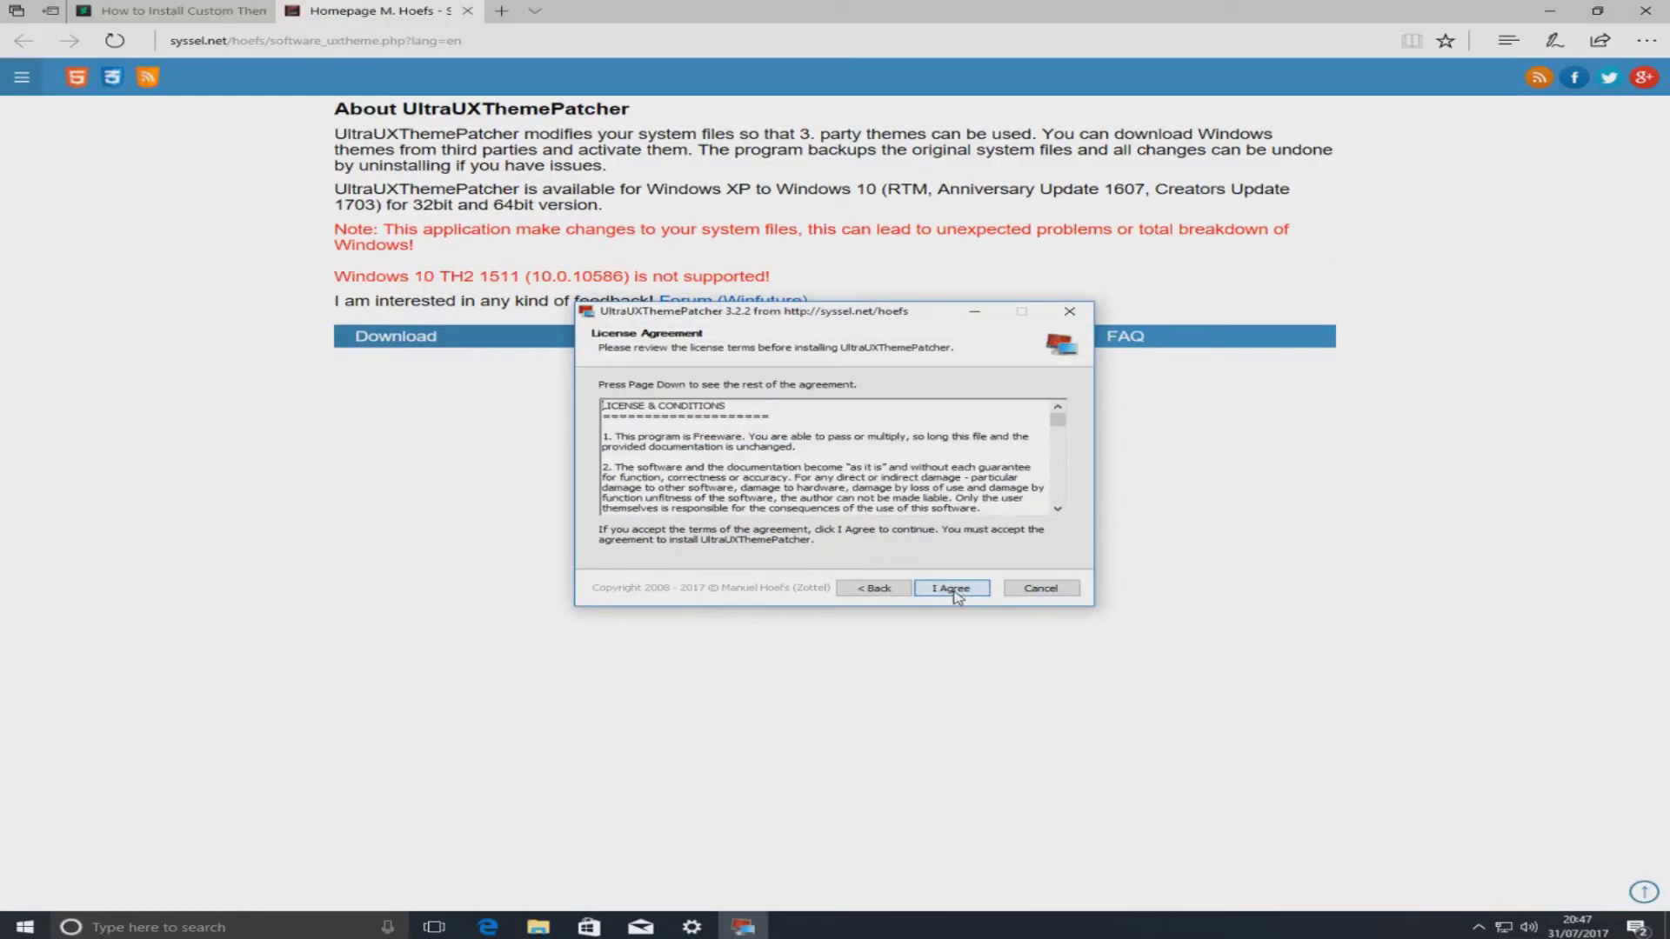
pyautogui.click(953, 591)
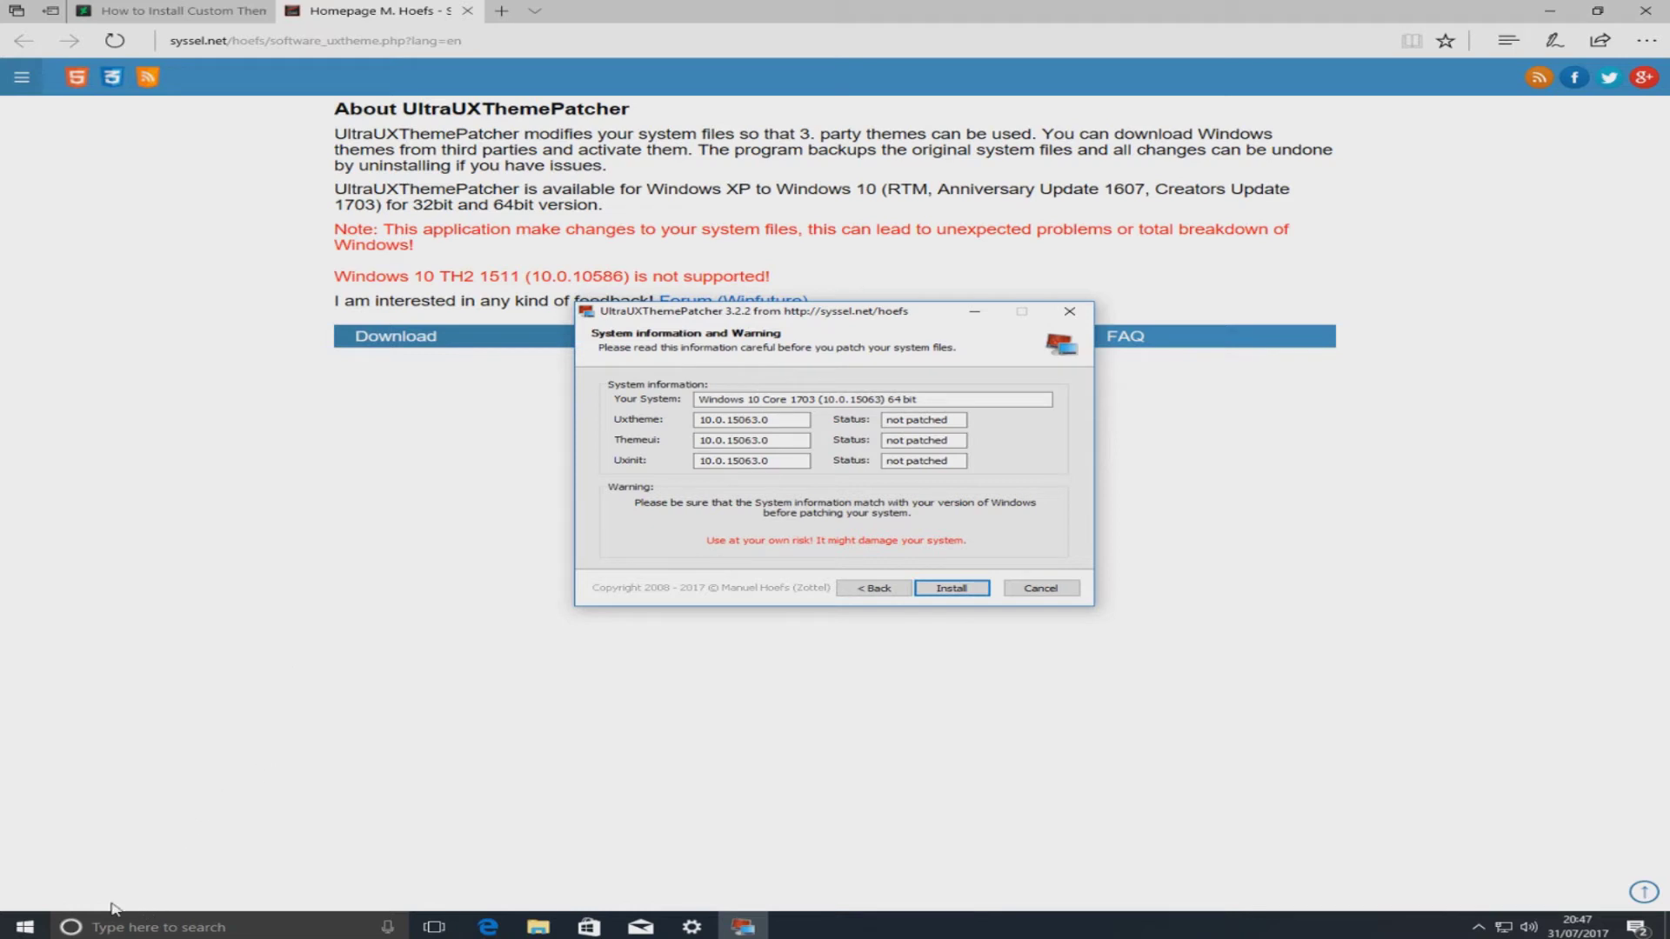
# Check system protection for Local Disk (C:) via Create a restore point, then cancel
pyautogui.press('super')
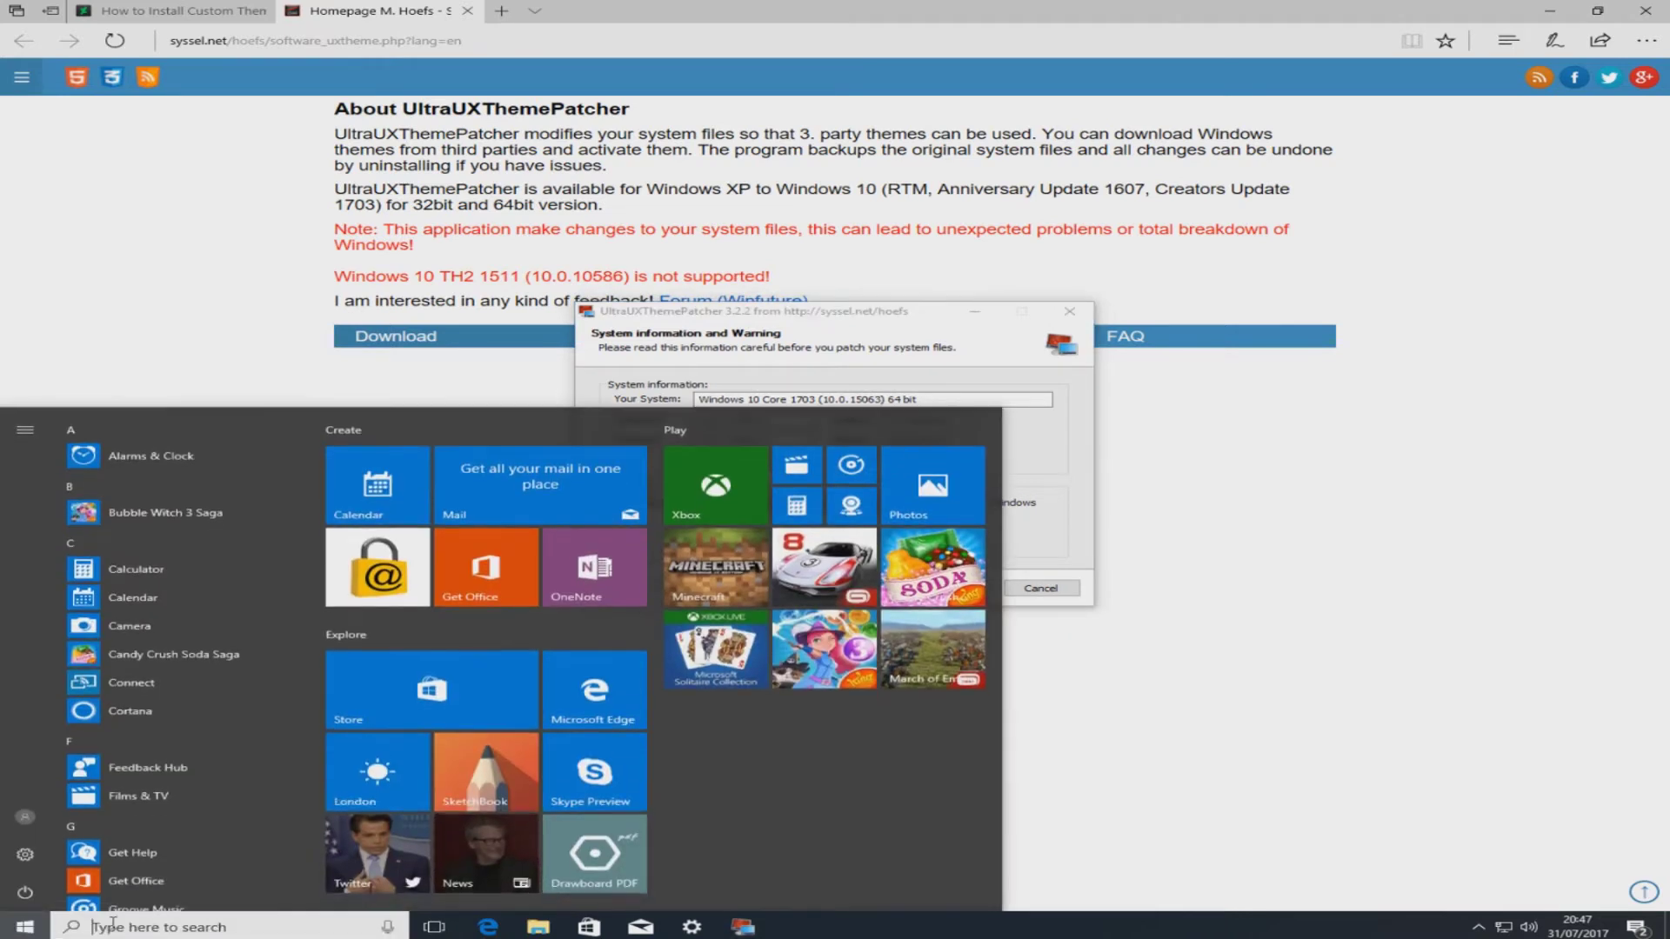
pyautogui.write('create')
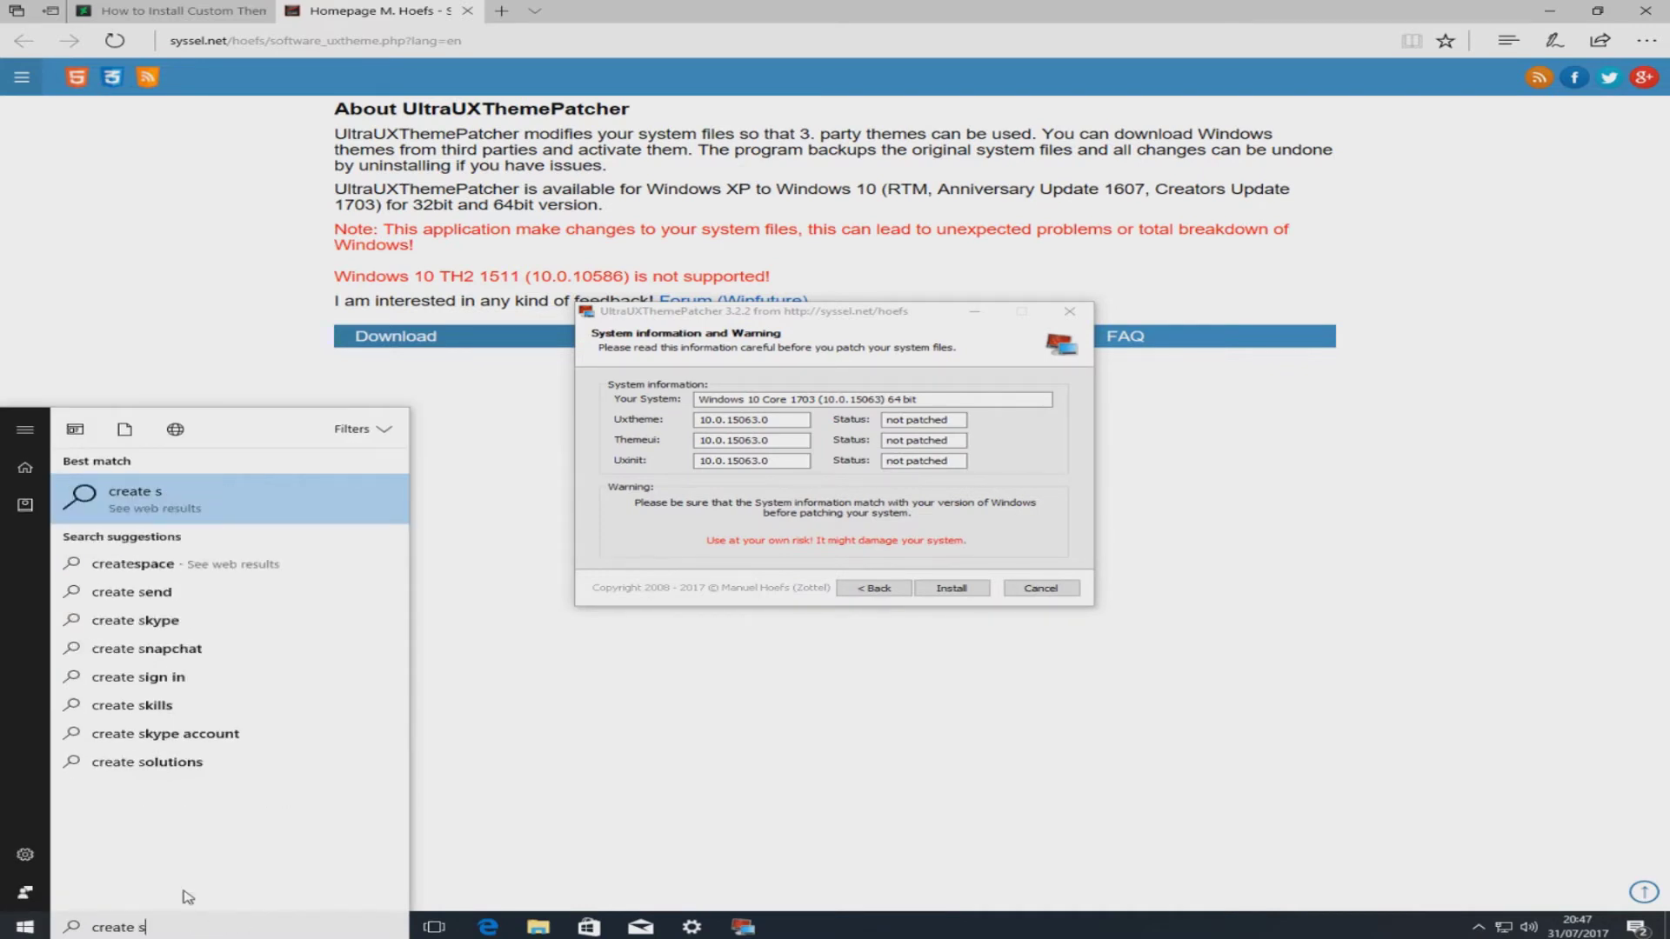
pyautogui.write(' a')
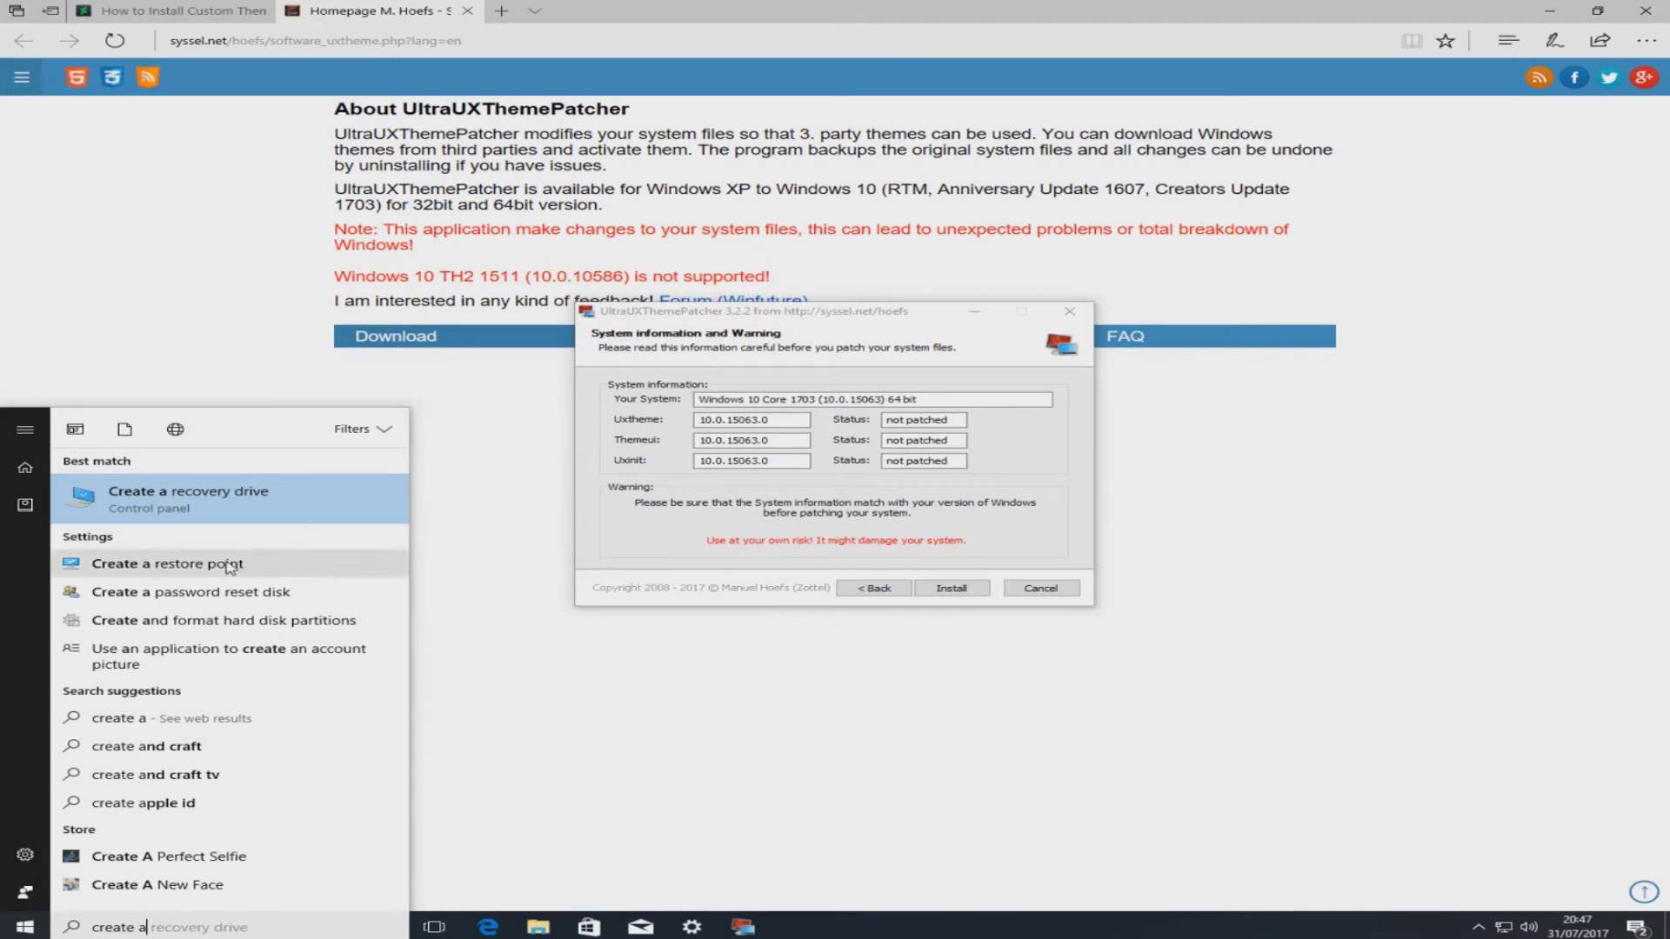
pyautogui.click(233, 565)
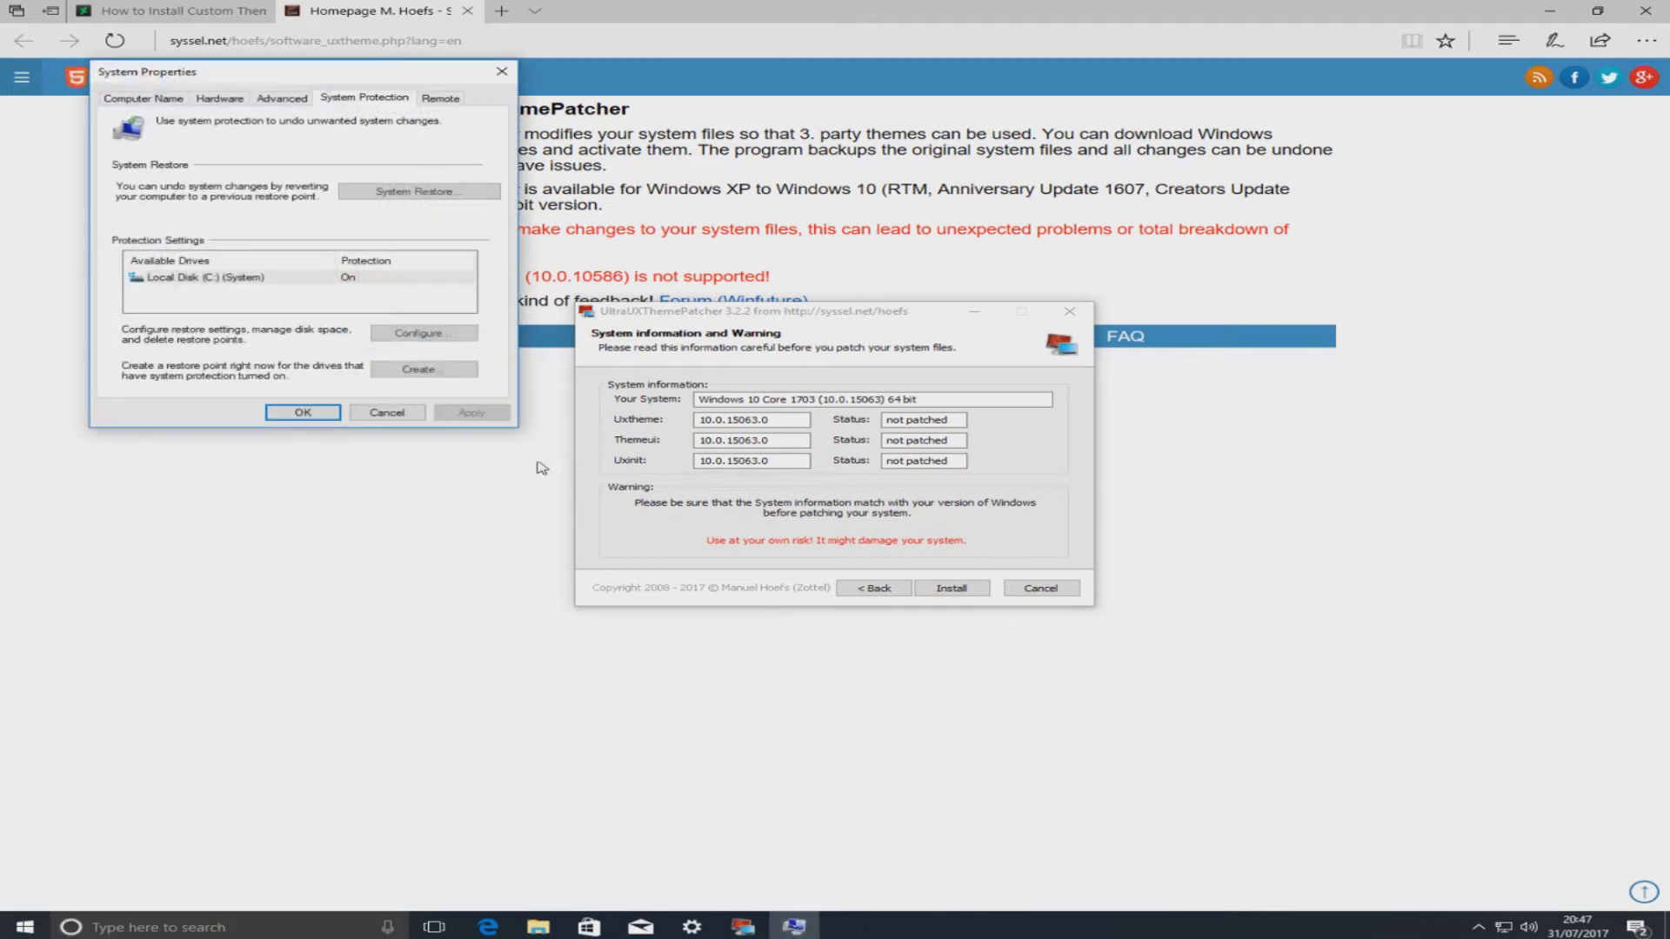
pyautogui.click(325, 278)
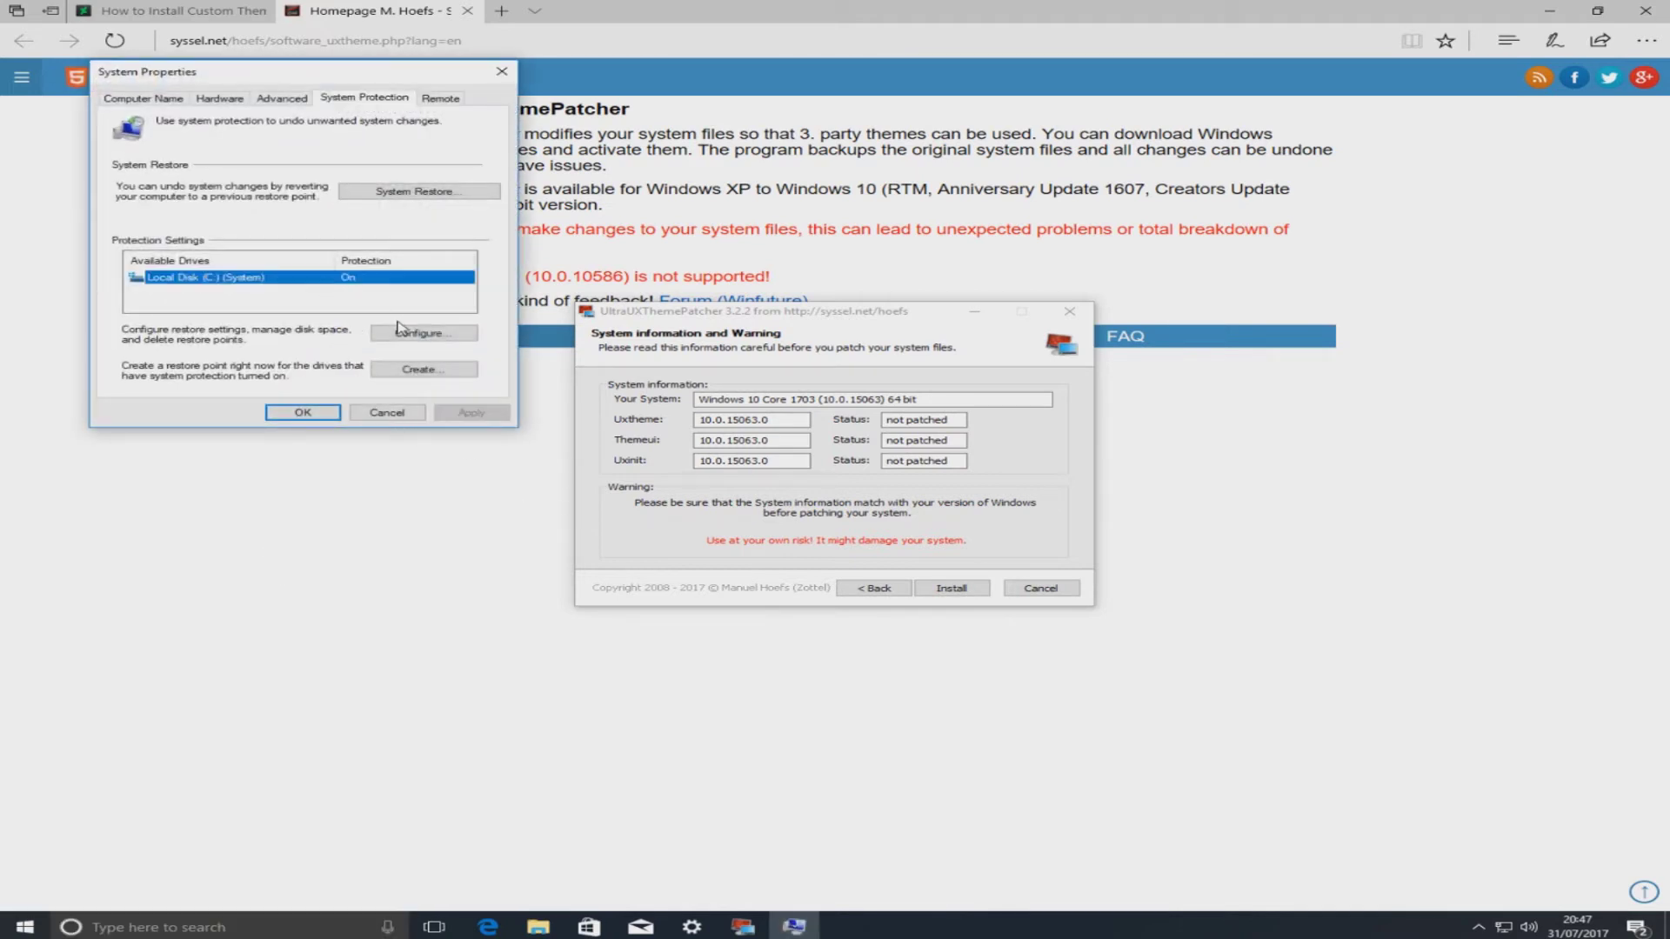
pyautogui.click(388, 407)
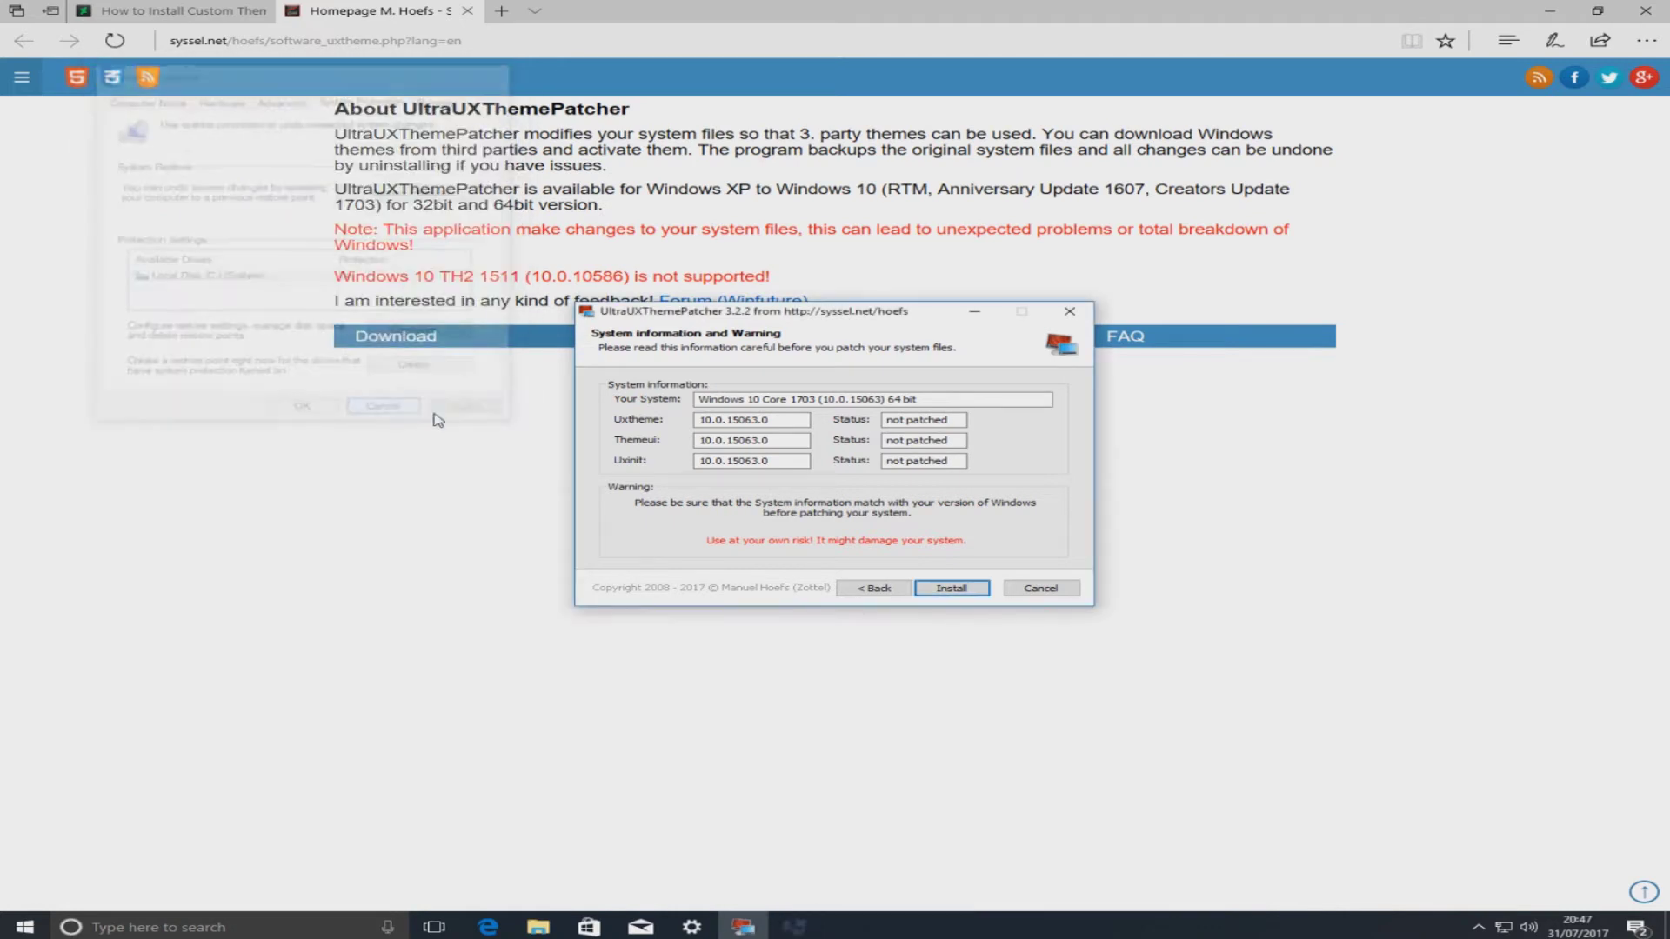
# Install the uxtheme, themeui and uxinit patches and finish setup with an immediate reboot
pyautogui.click(948, 590)
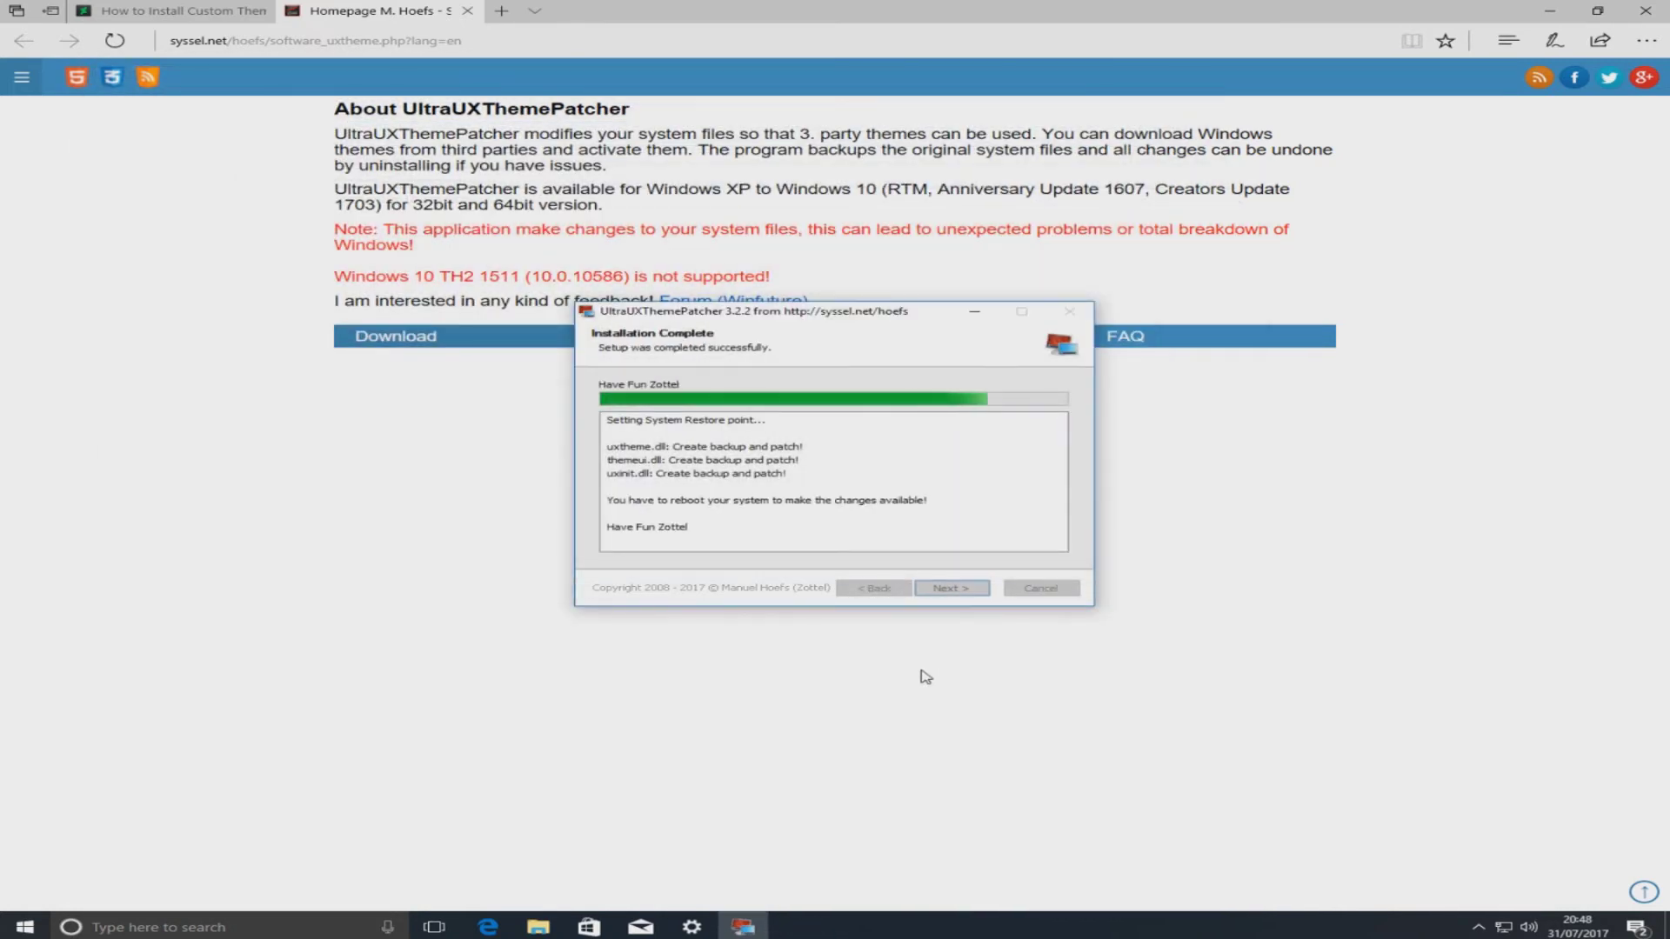
pyautogui.click(965, 588)
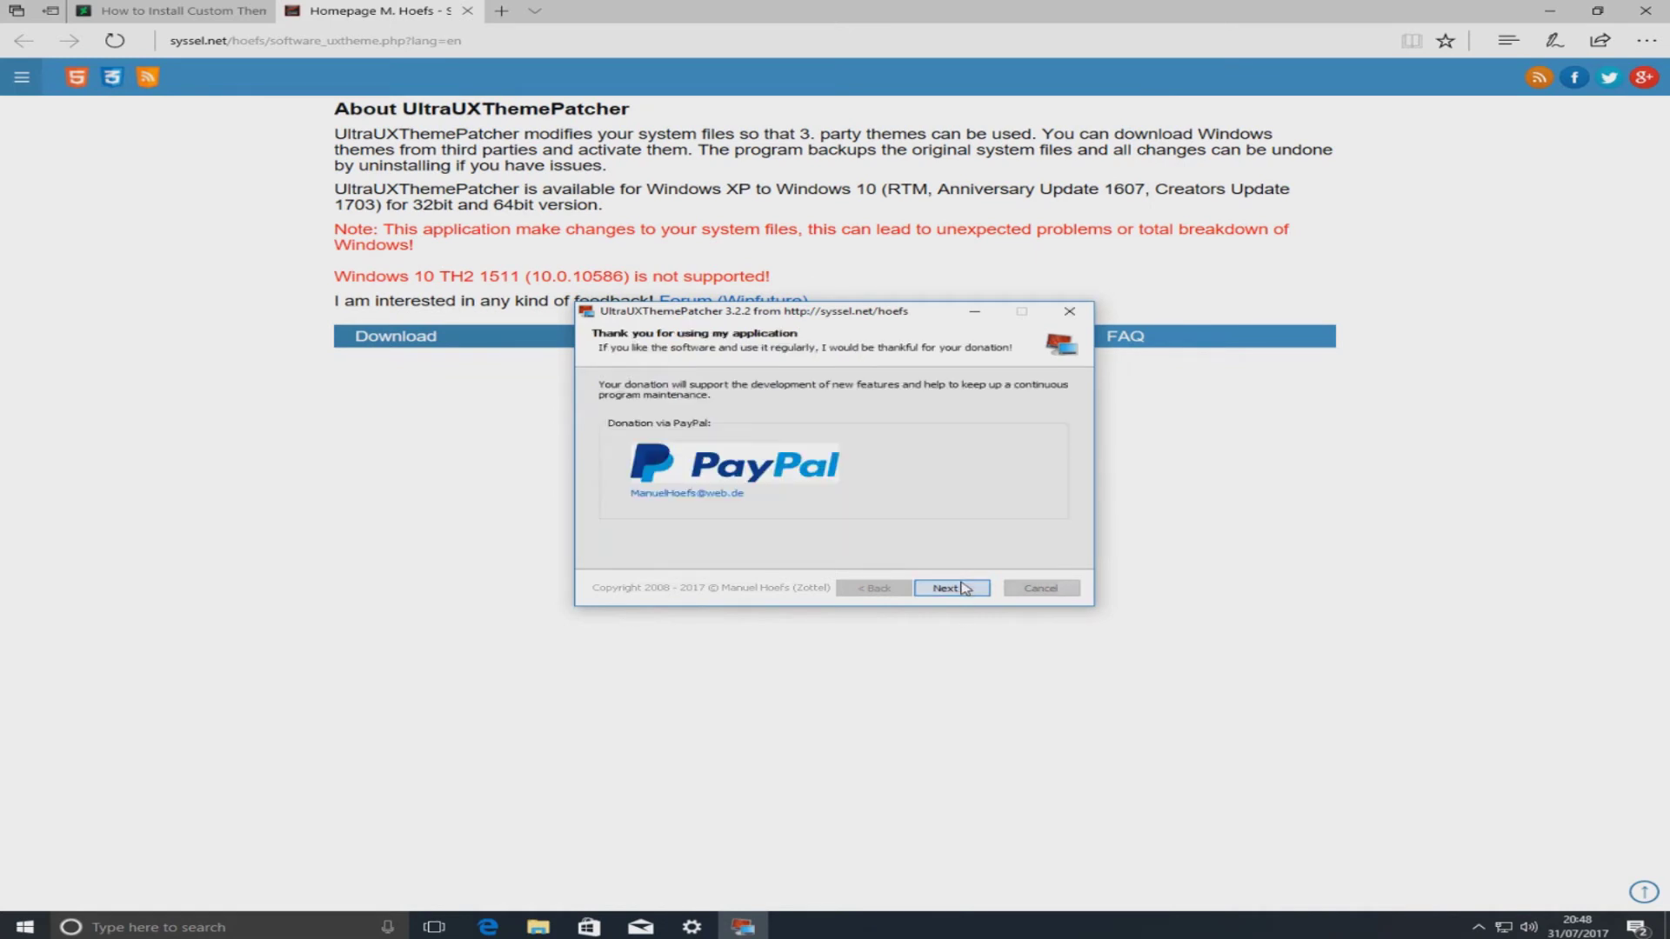
pyautogui.click(965, 589)
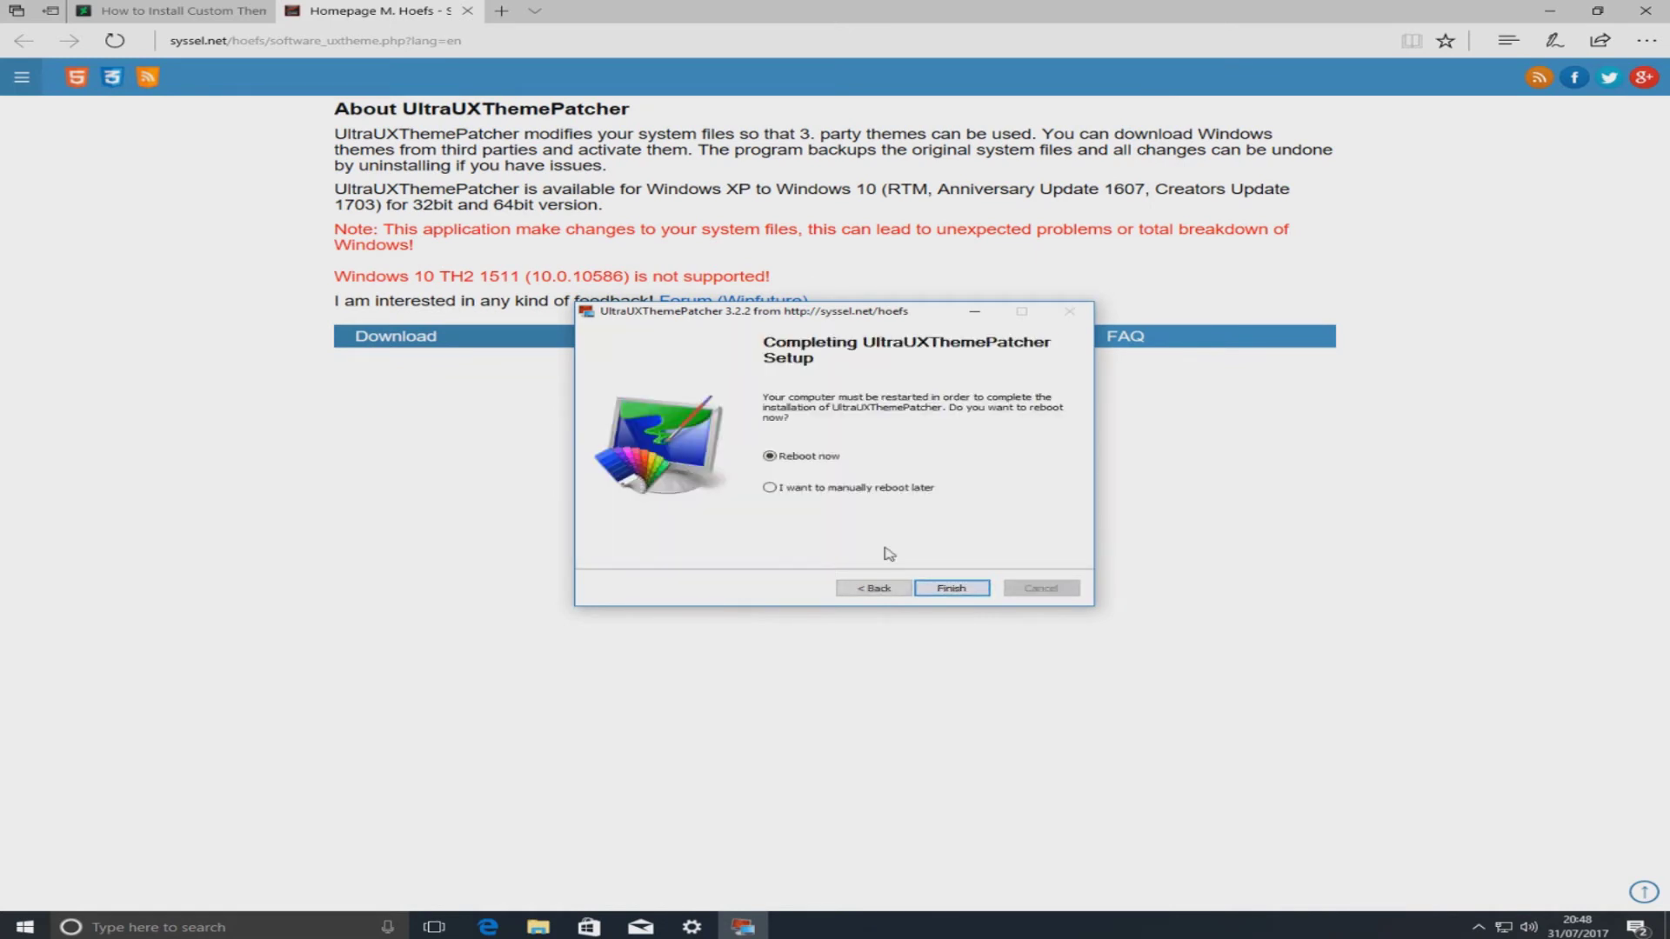
pyautogui.click(951, 589)
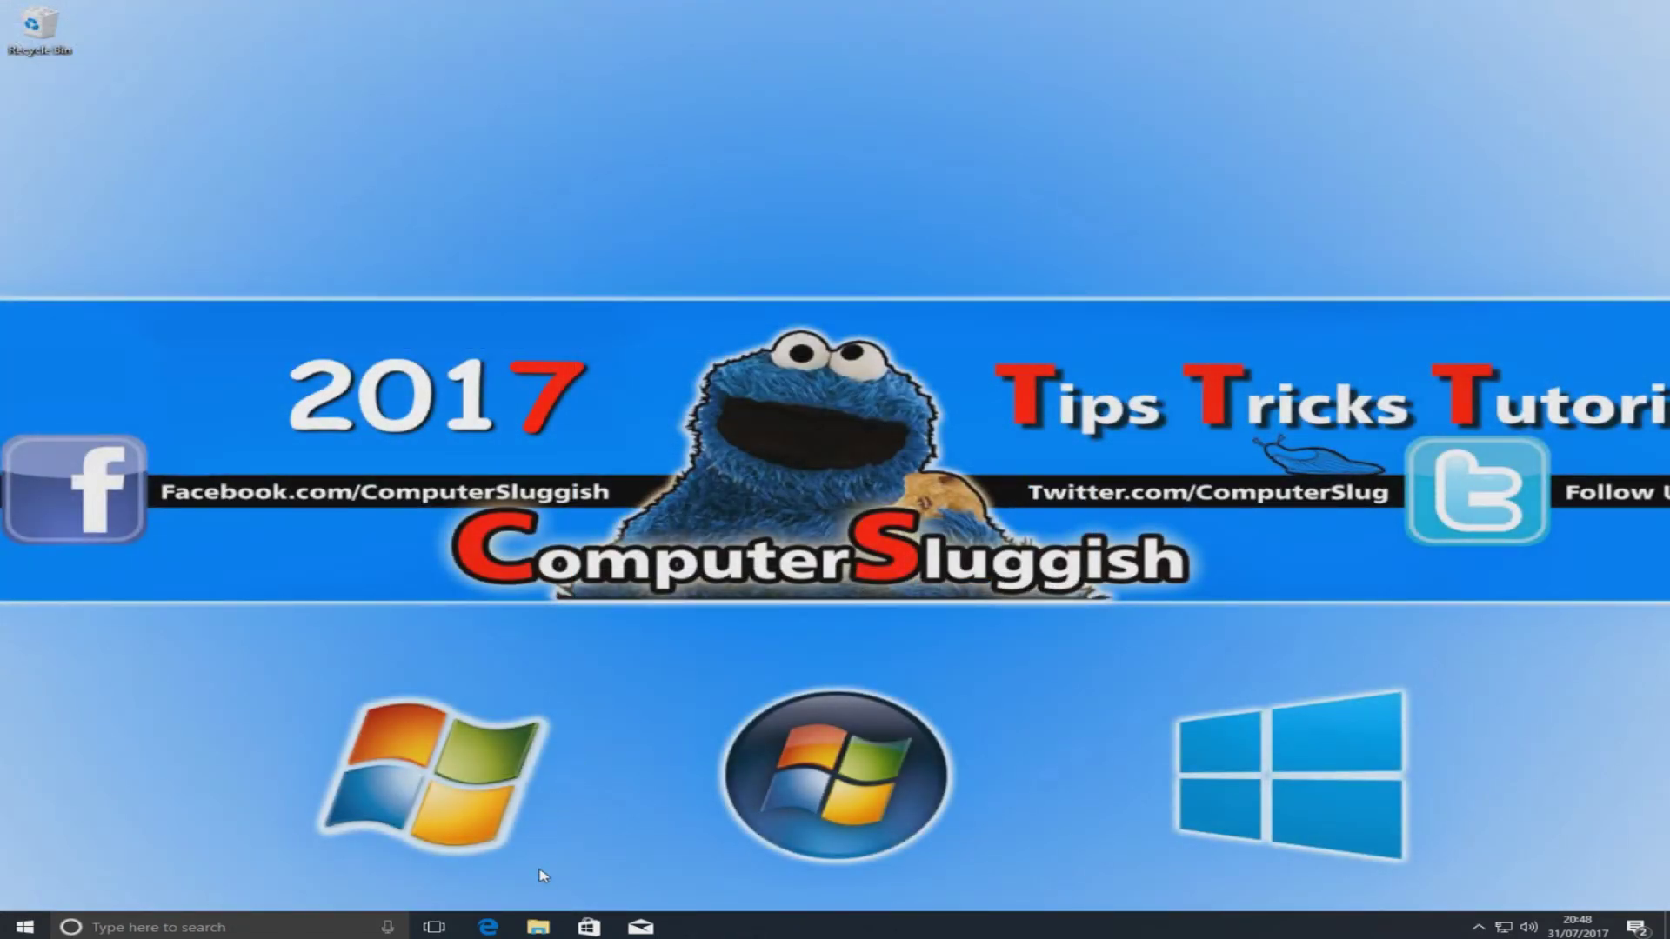
# Open a maximized Explorer at Downloads\arc_by_neiio-da82xrs\Arc\1703-Creators UPDATE (Latest)
pyautogui.click(537, 927)
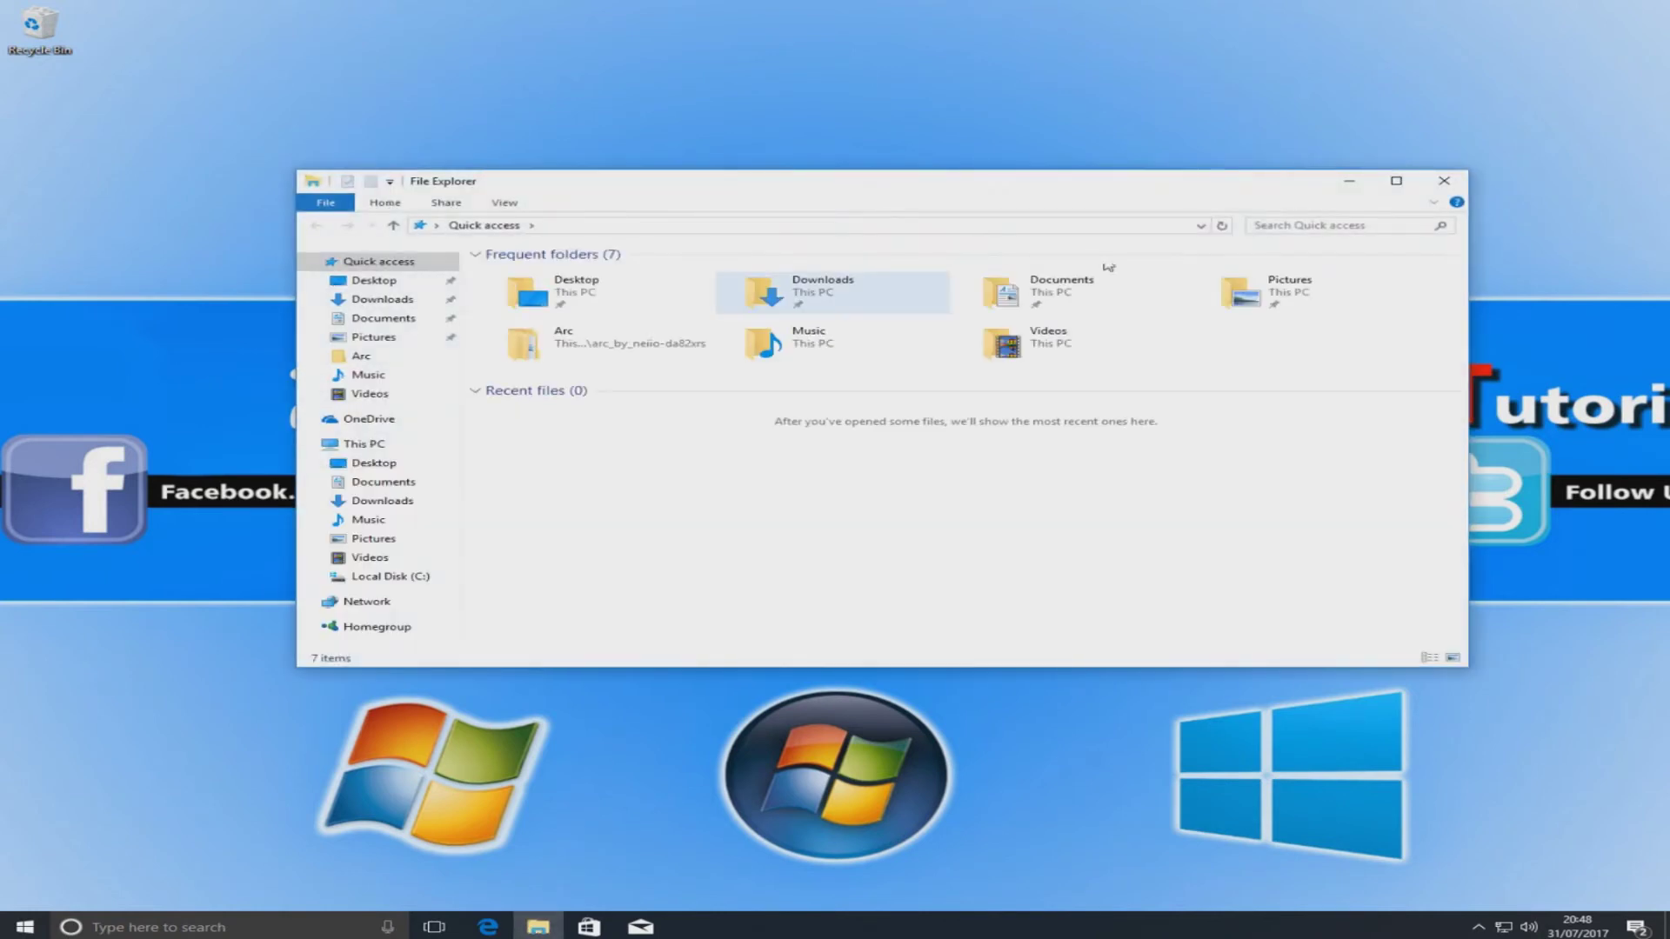
pyautogui.click(1392, 190)
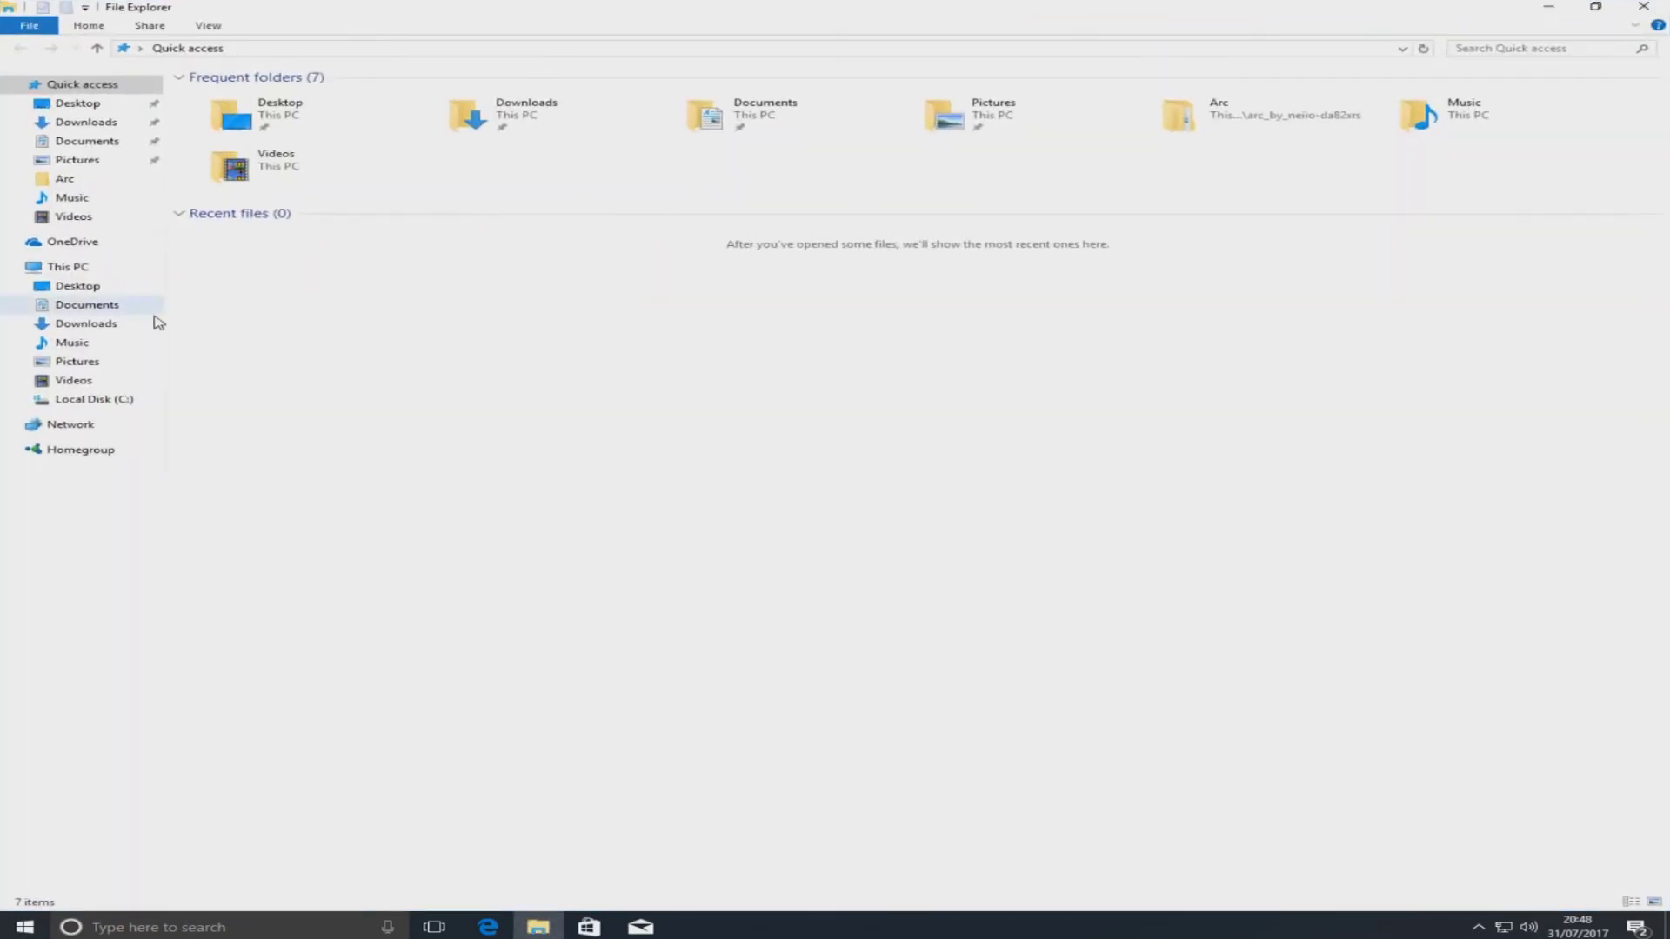
pyautogui.click(87, 323)
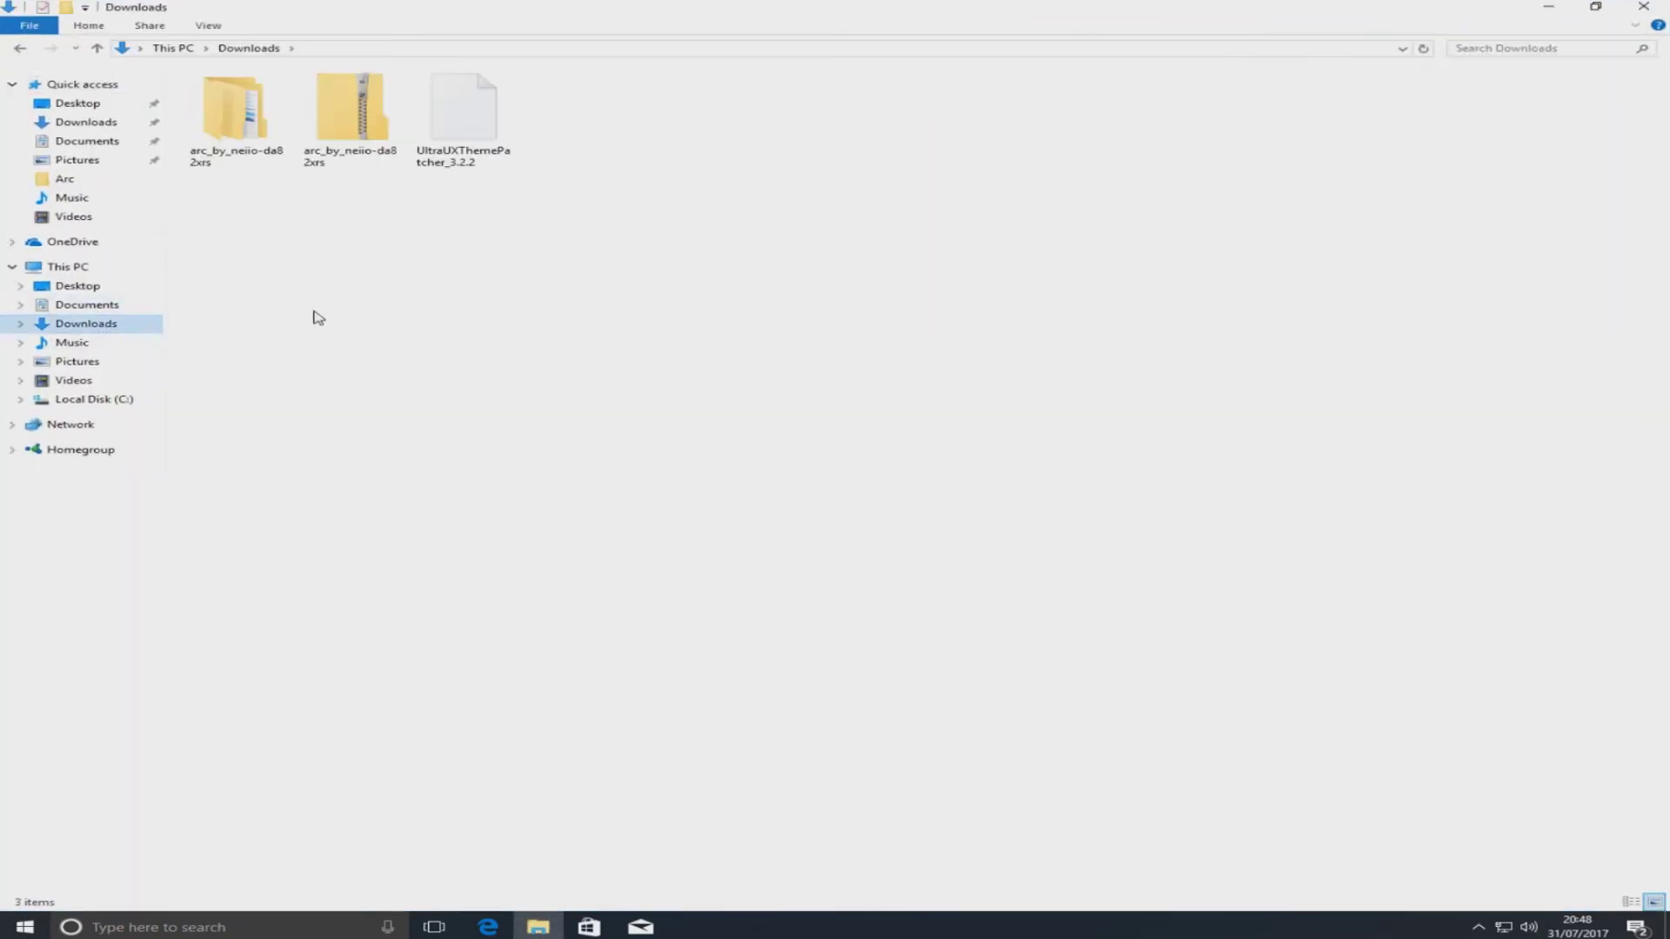
pyautogui.doubleClick(212, 135)
pyautogui.doubleClick(225, 98)
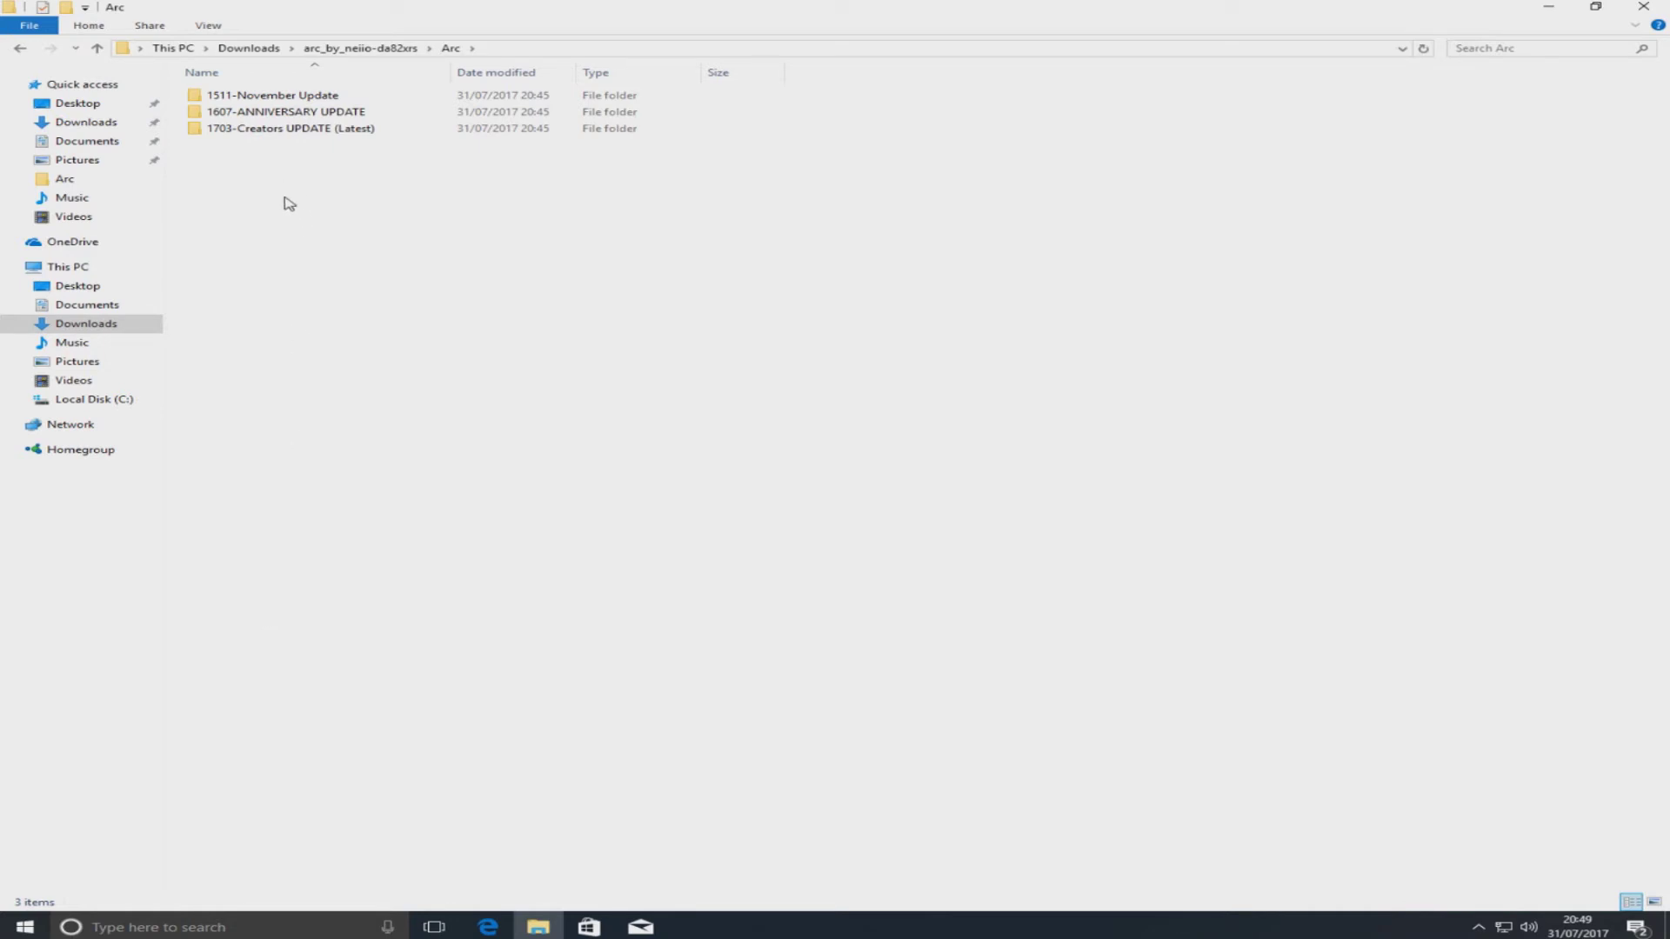
pyautogui.moveTo(233, 139)
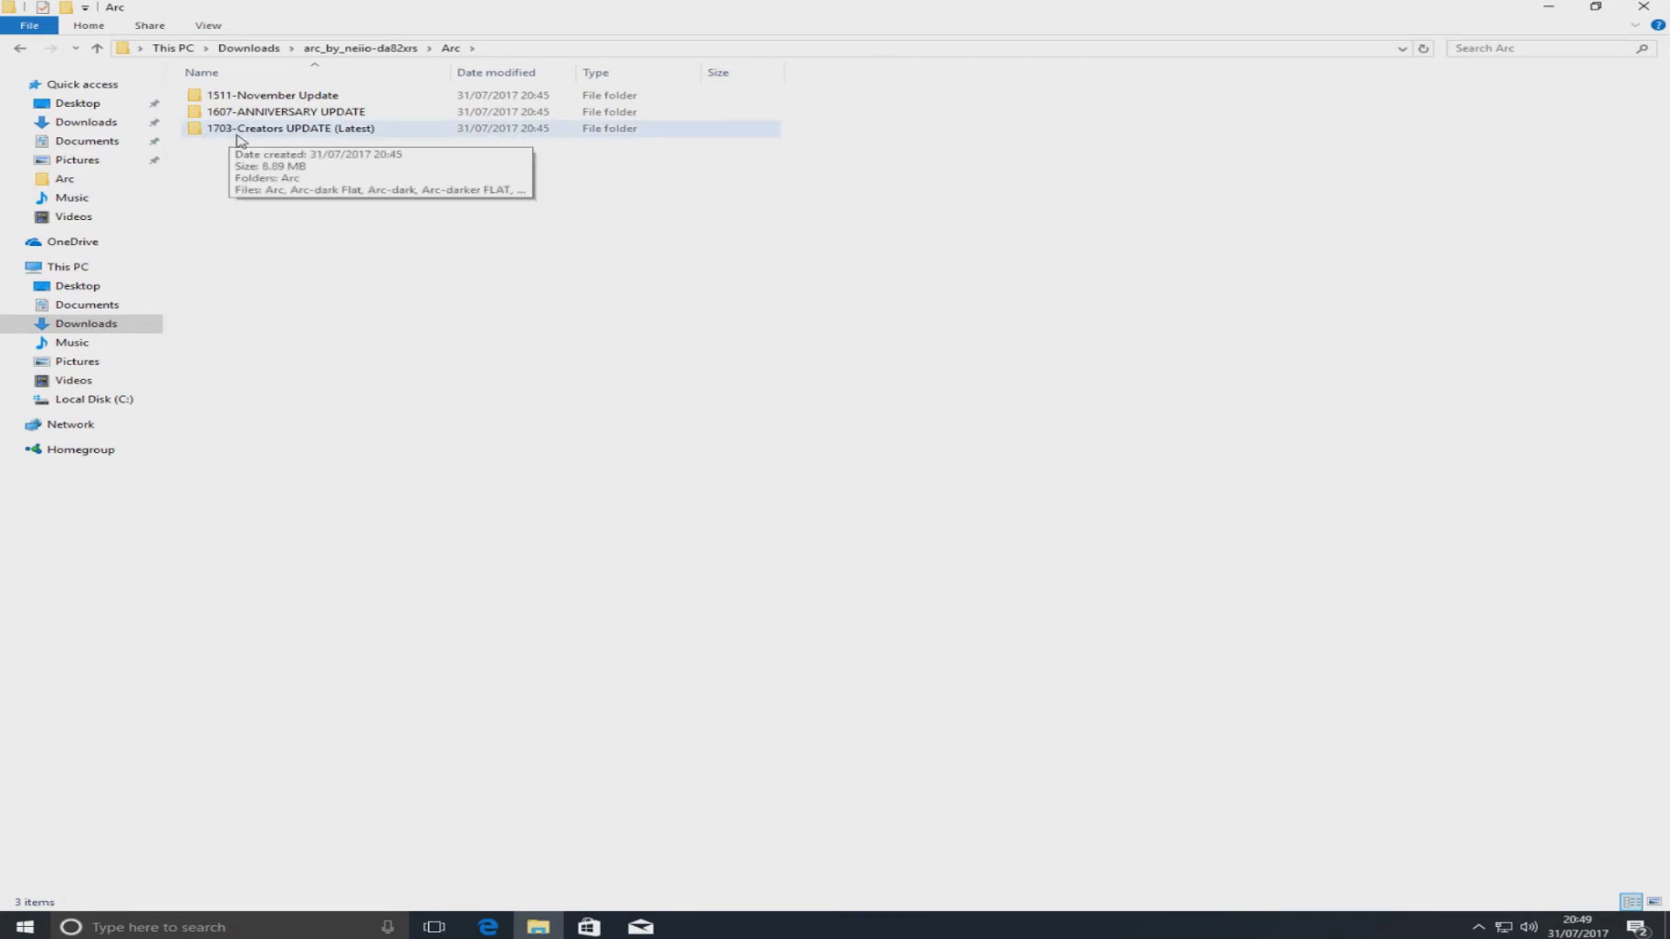
pyautogui.doubleClick(237, 134)
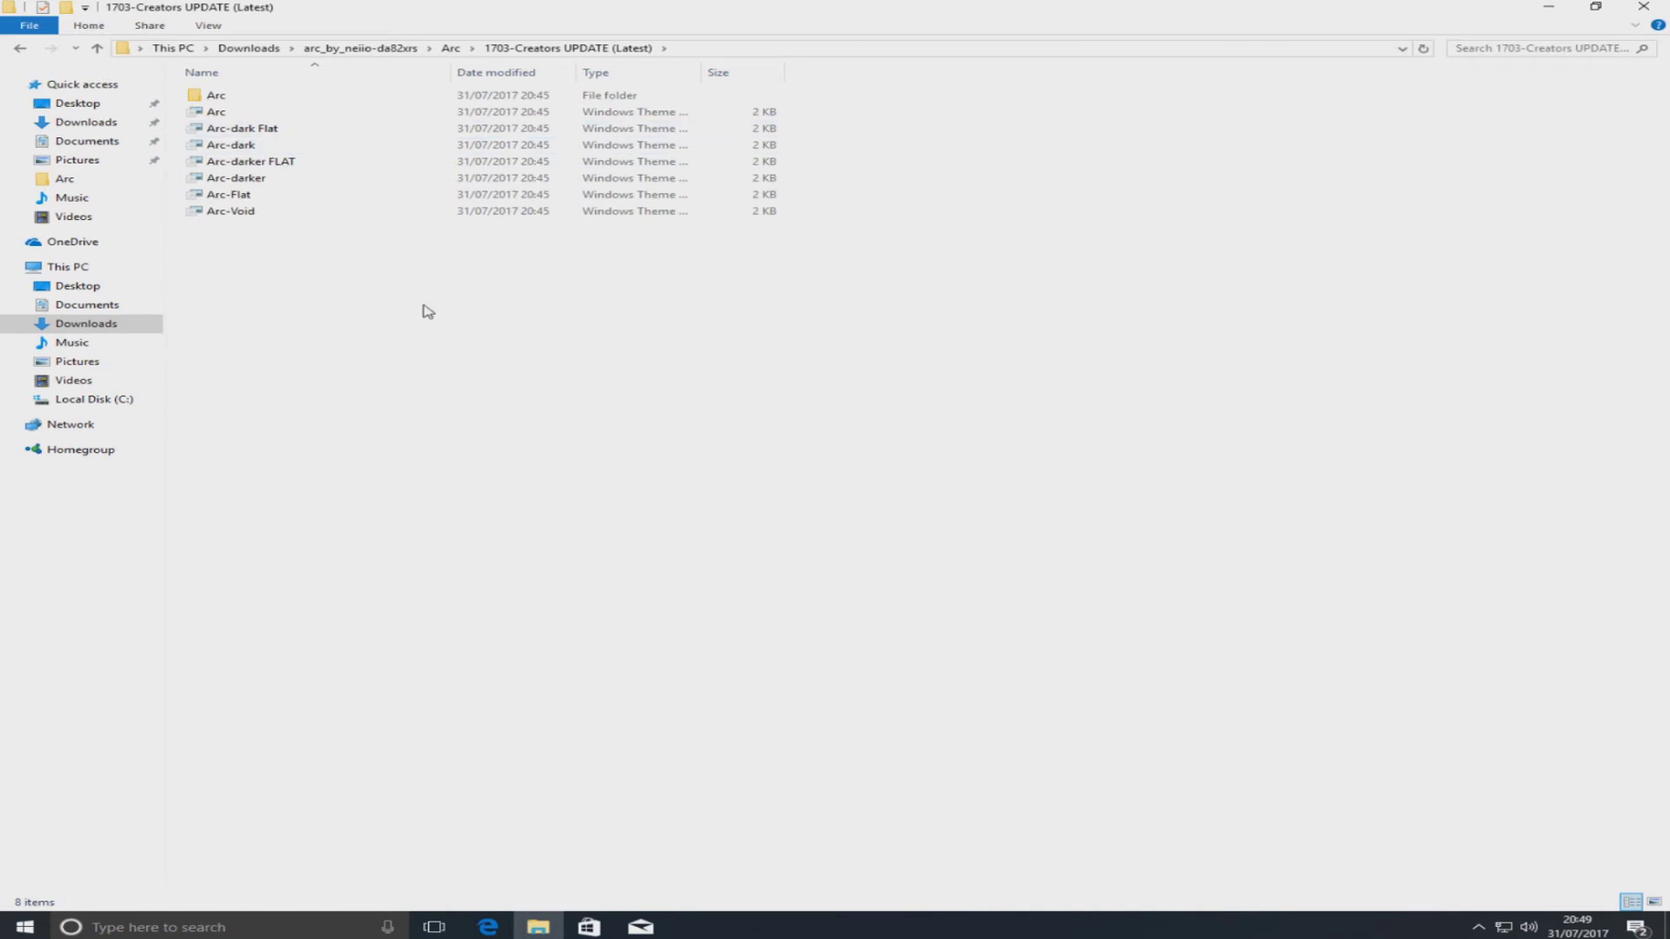
# Copy the Arc folder and all seven Arc theme files
pyautogui.moveTo(327, 320); pyautogui.dragTo(179, 59)
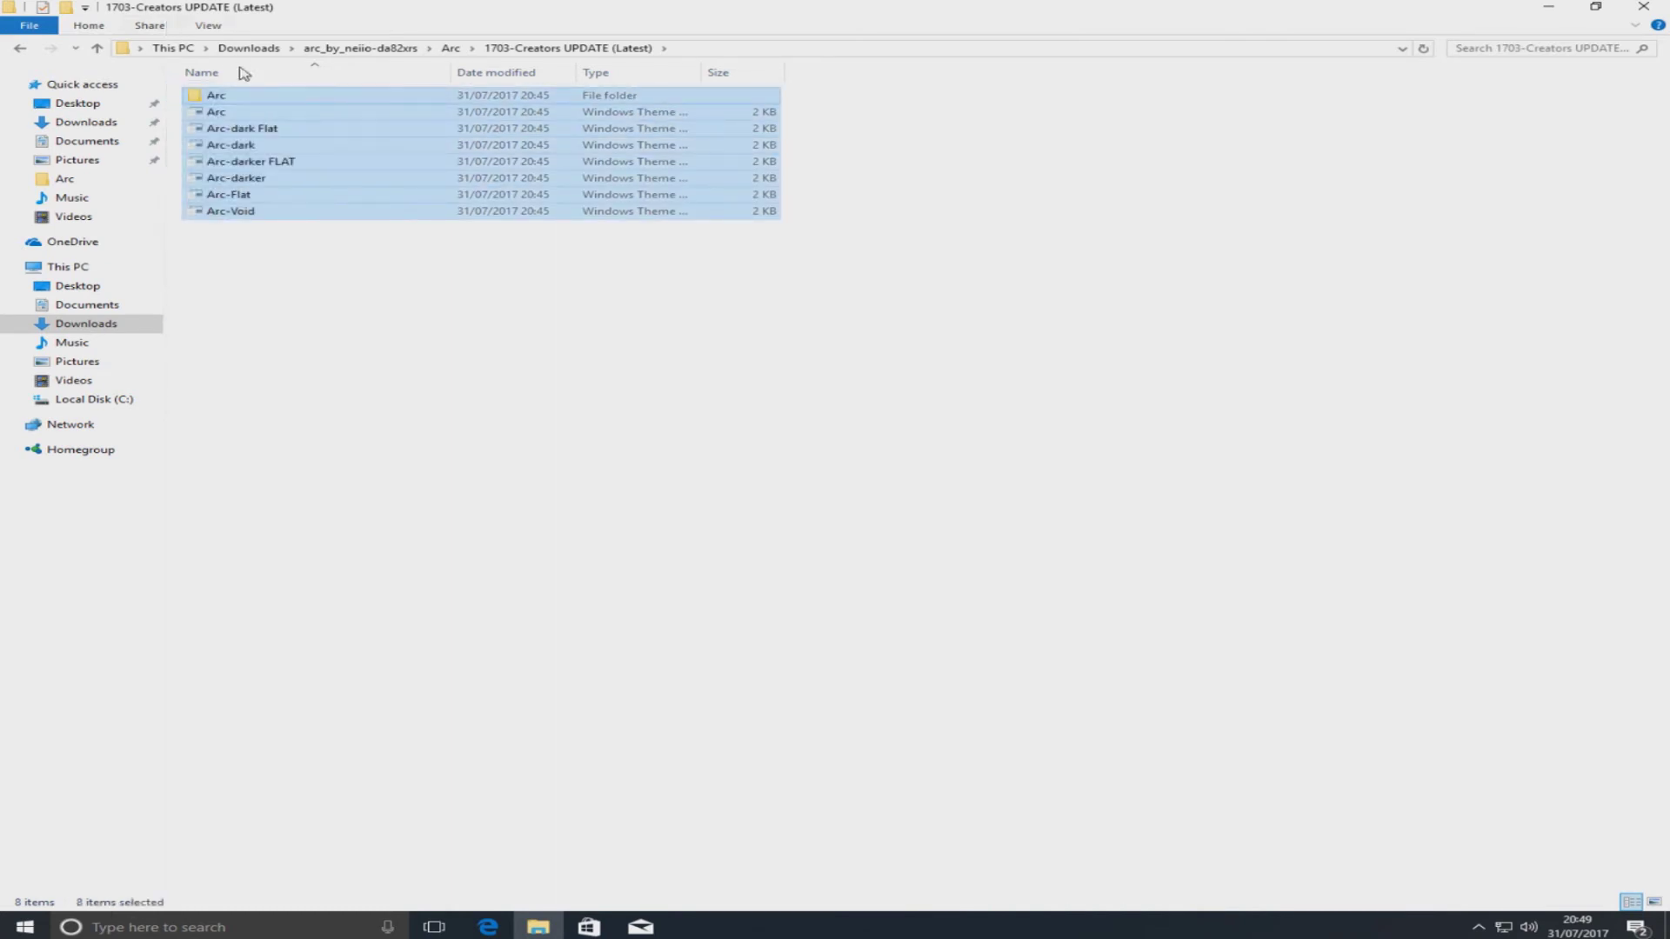
pyautogui.rightClick(247, 130)
pyautogui.click(364, 226)
pyautogui.click(352, 294)
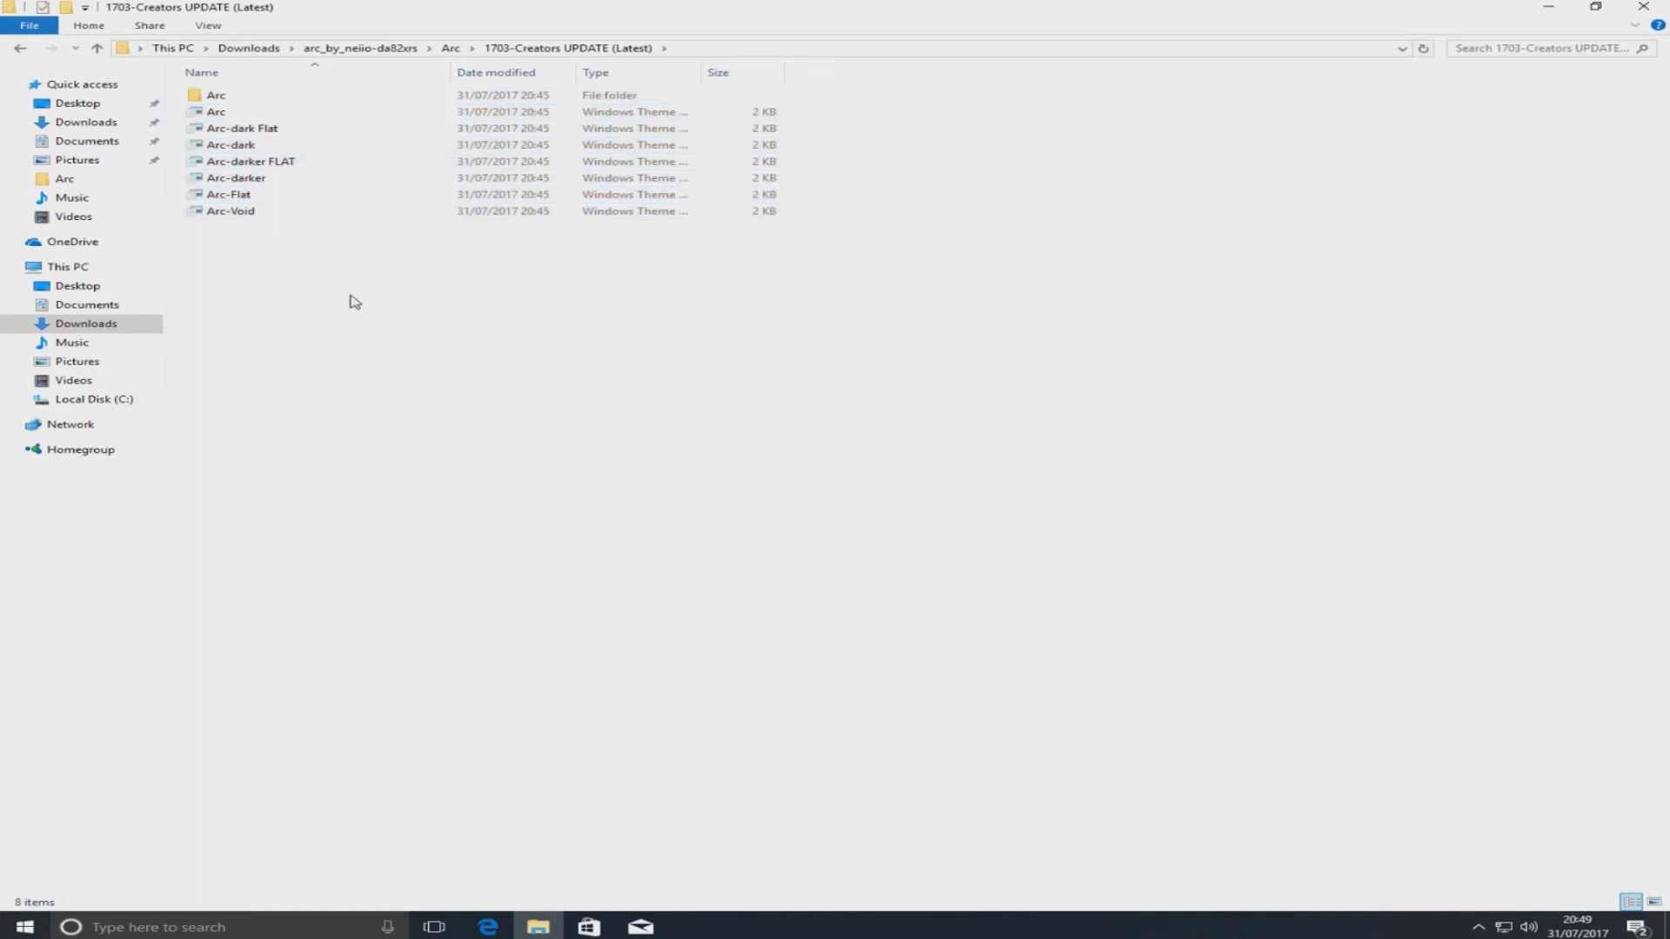
# Paste them into C:\Windows\Resources\Themes, granting administrator permission for all items
pyautogui.click(121, 402)
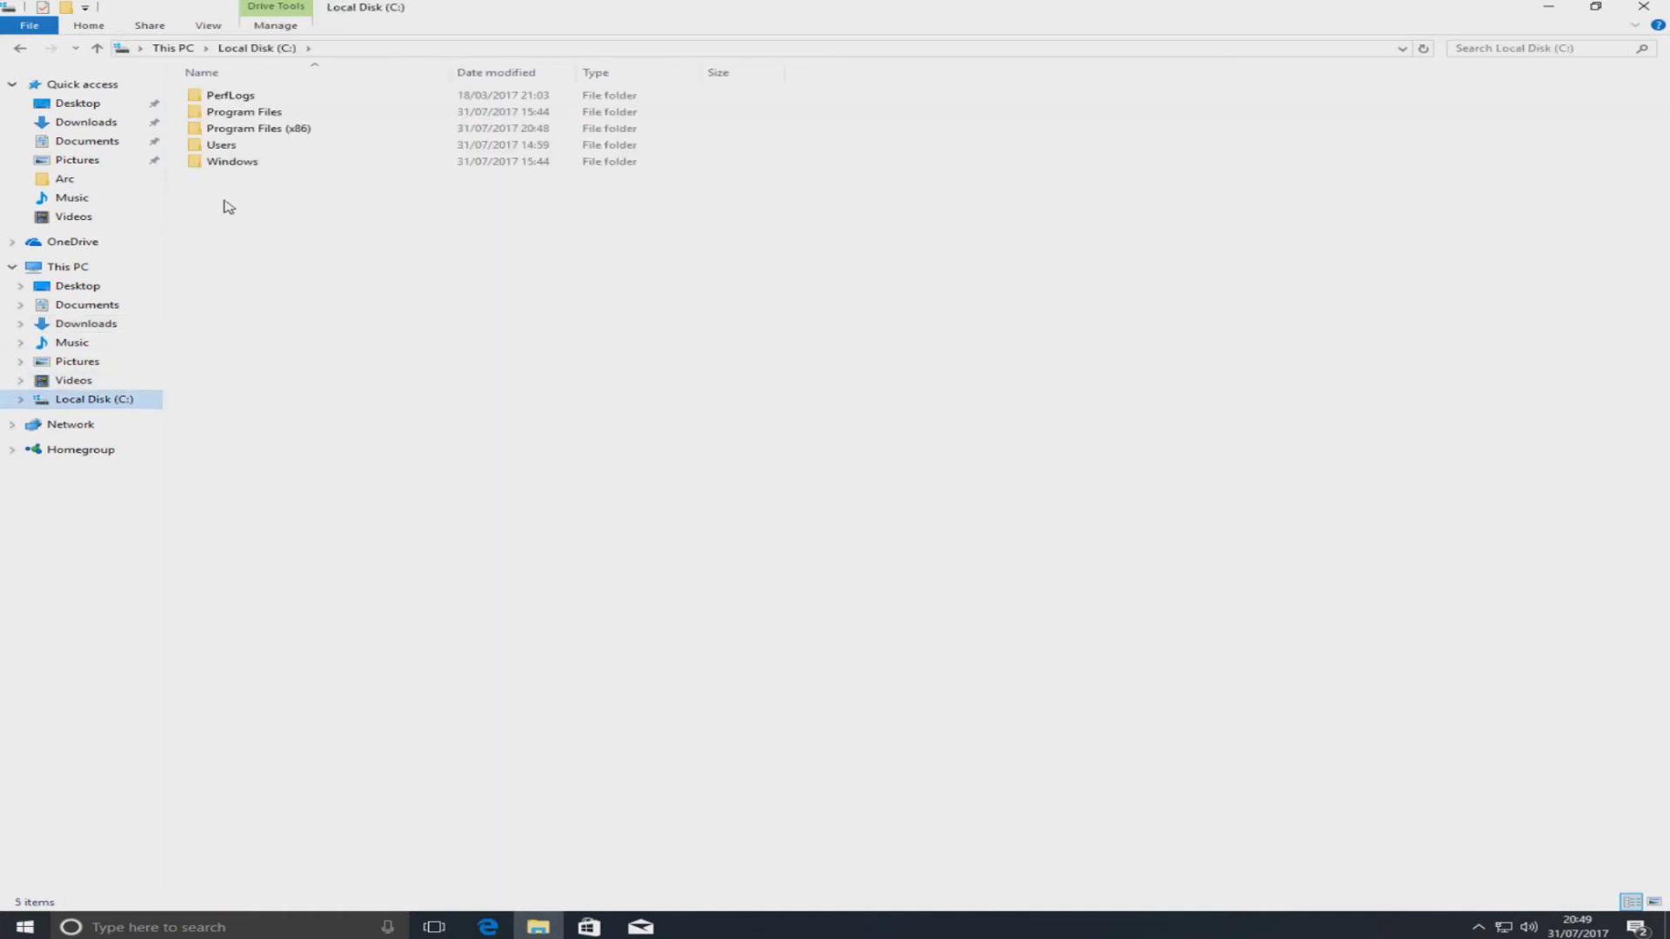
pyautogui.doubleClick(233, 163)
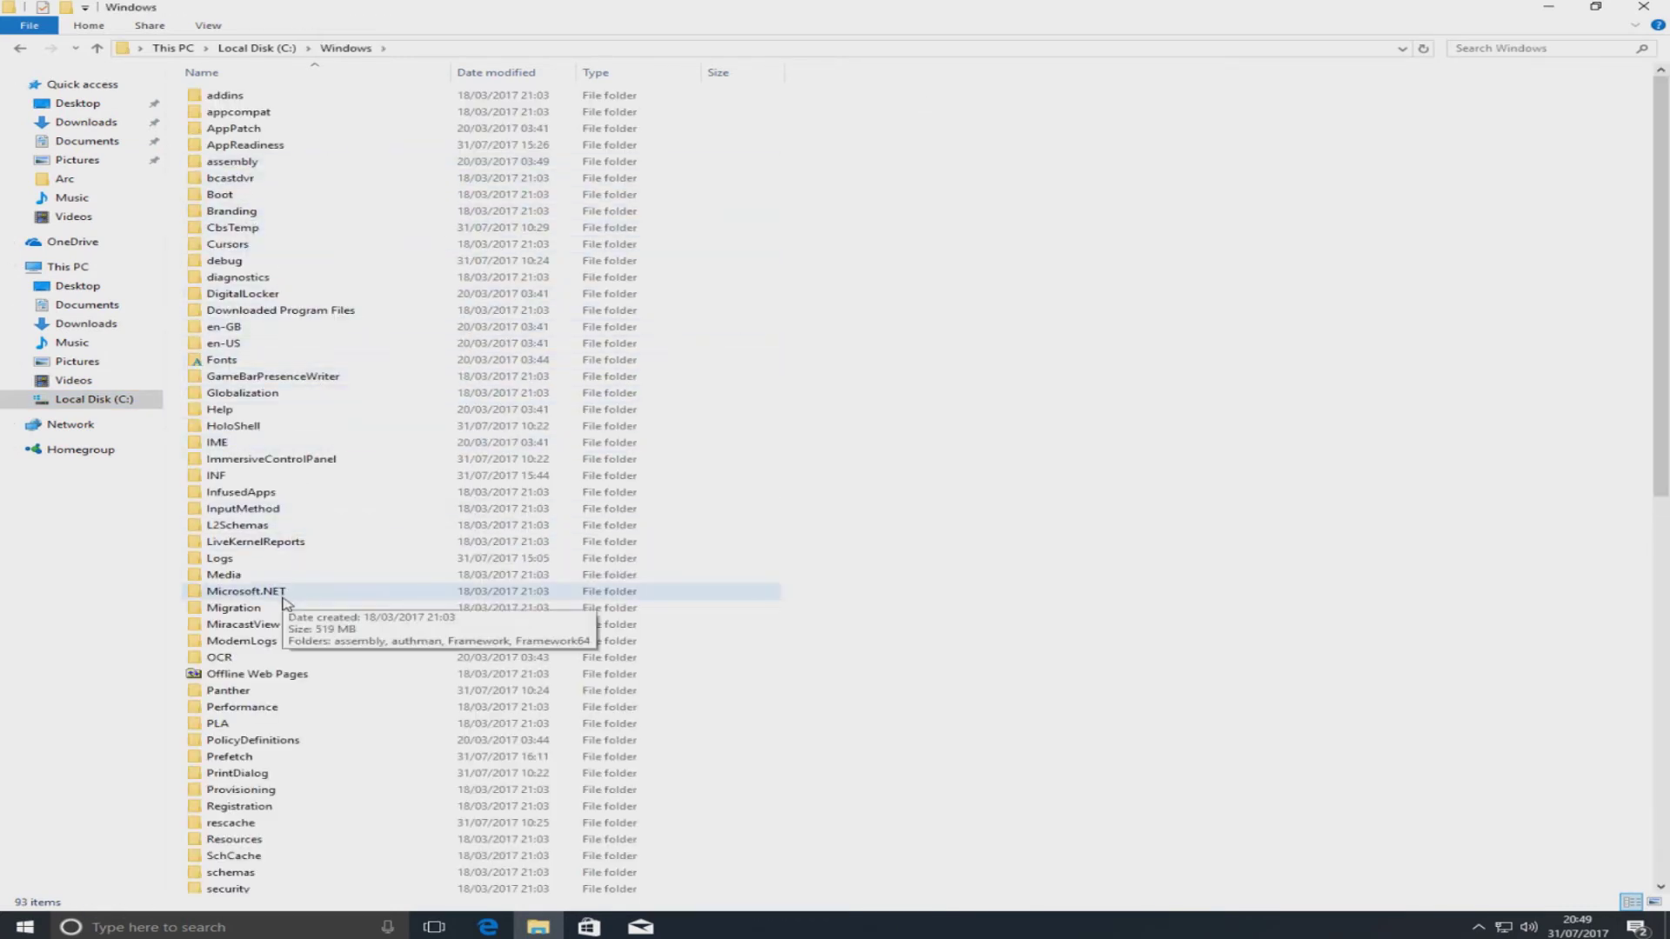
pyautogui.scroll(-1, 272, 644)
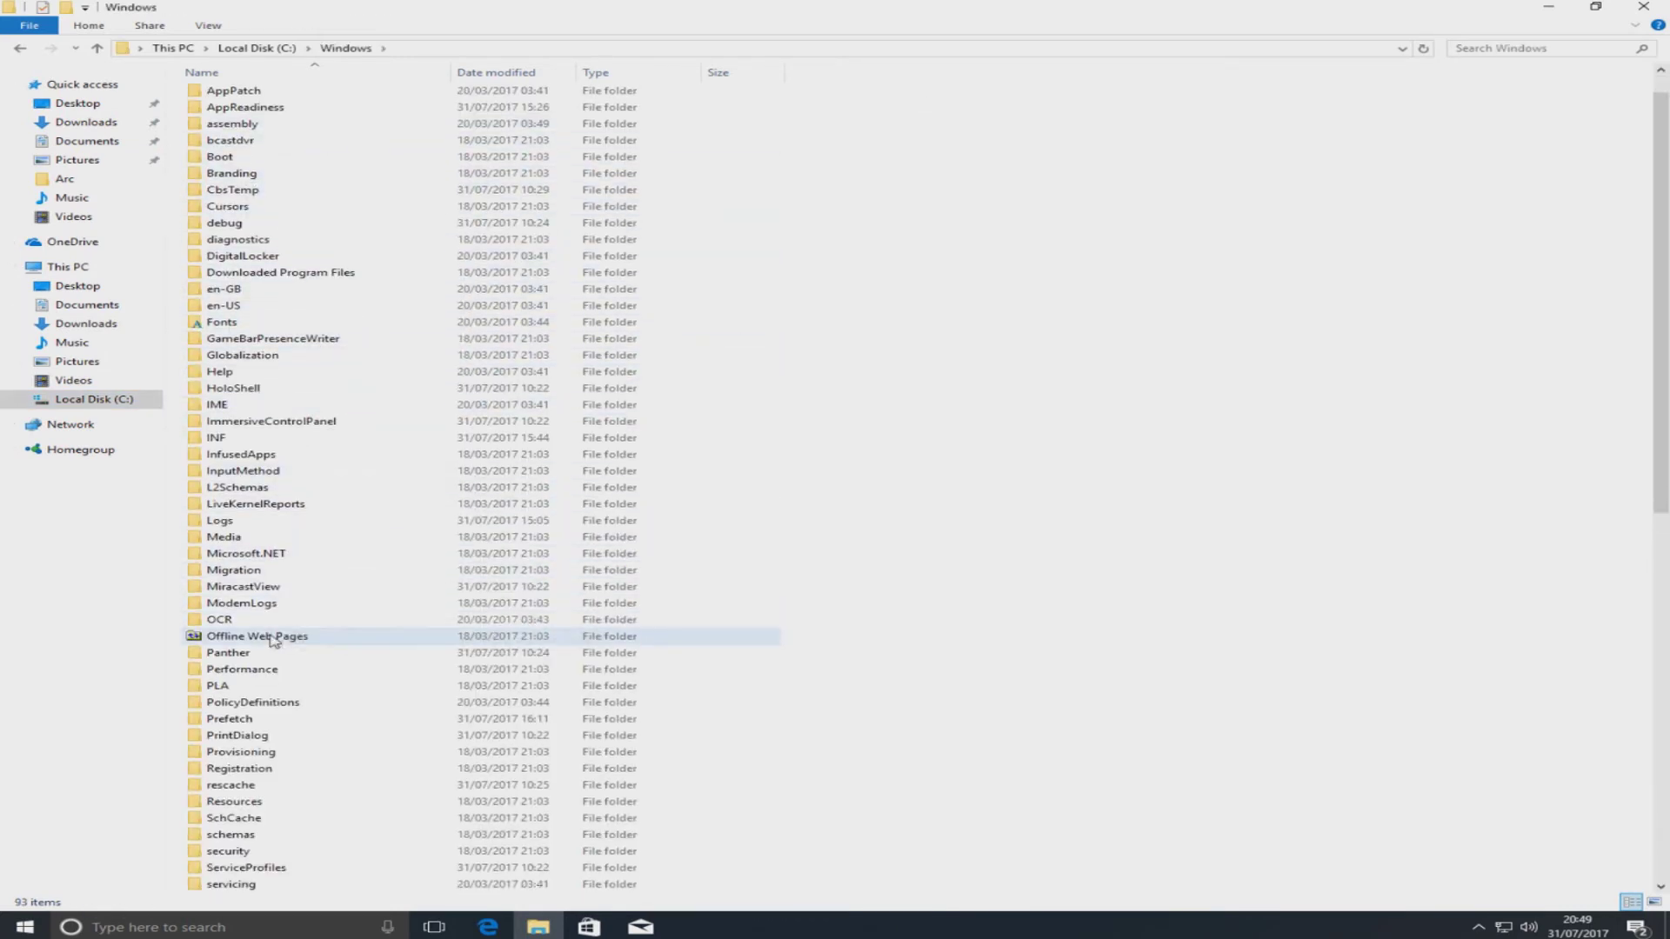
pyautogui.doubleClick(267, 805)
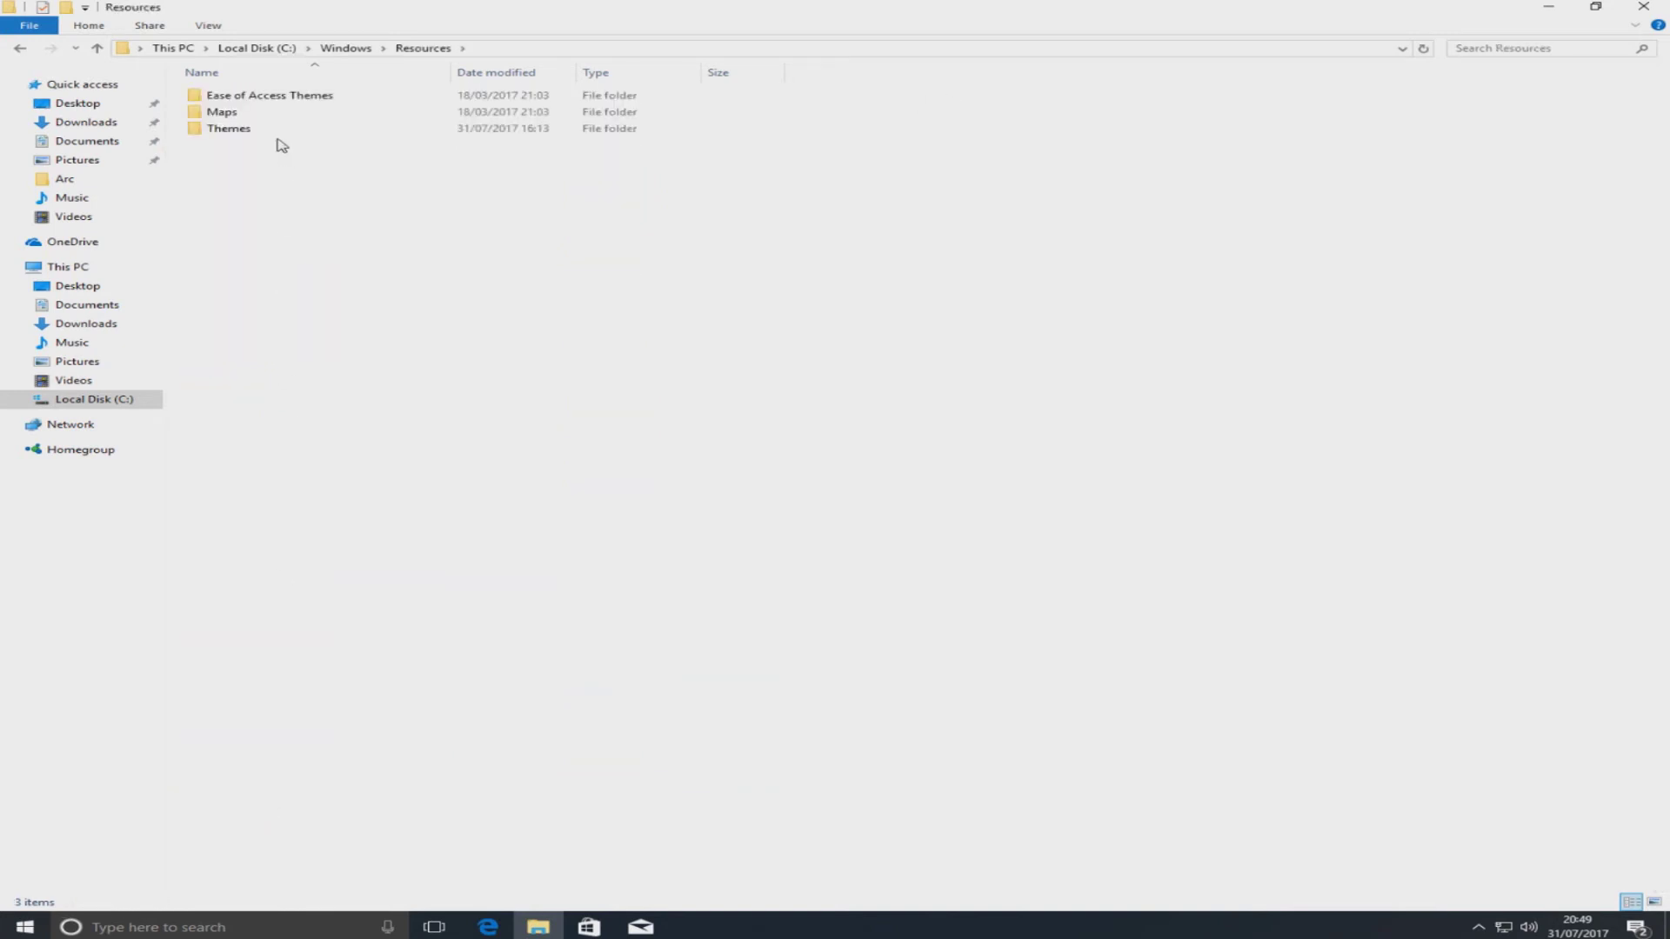
pyautogui.doubleClick(279, 133)
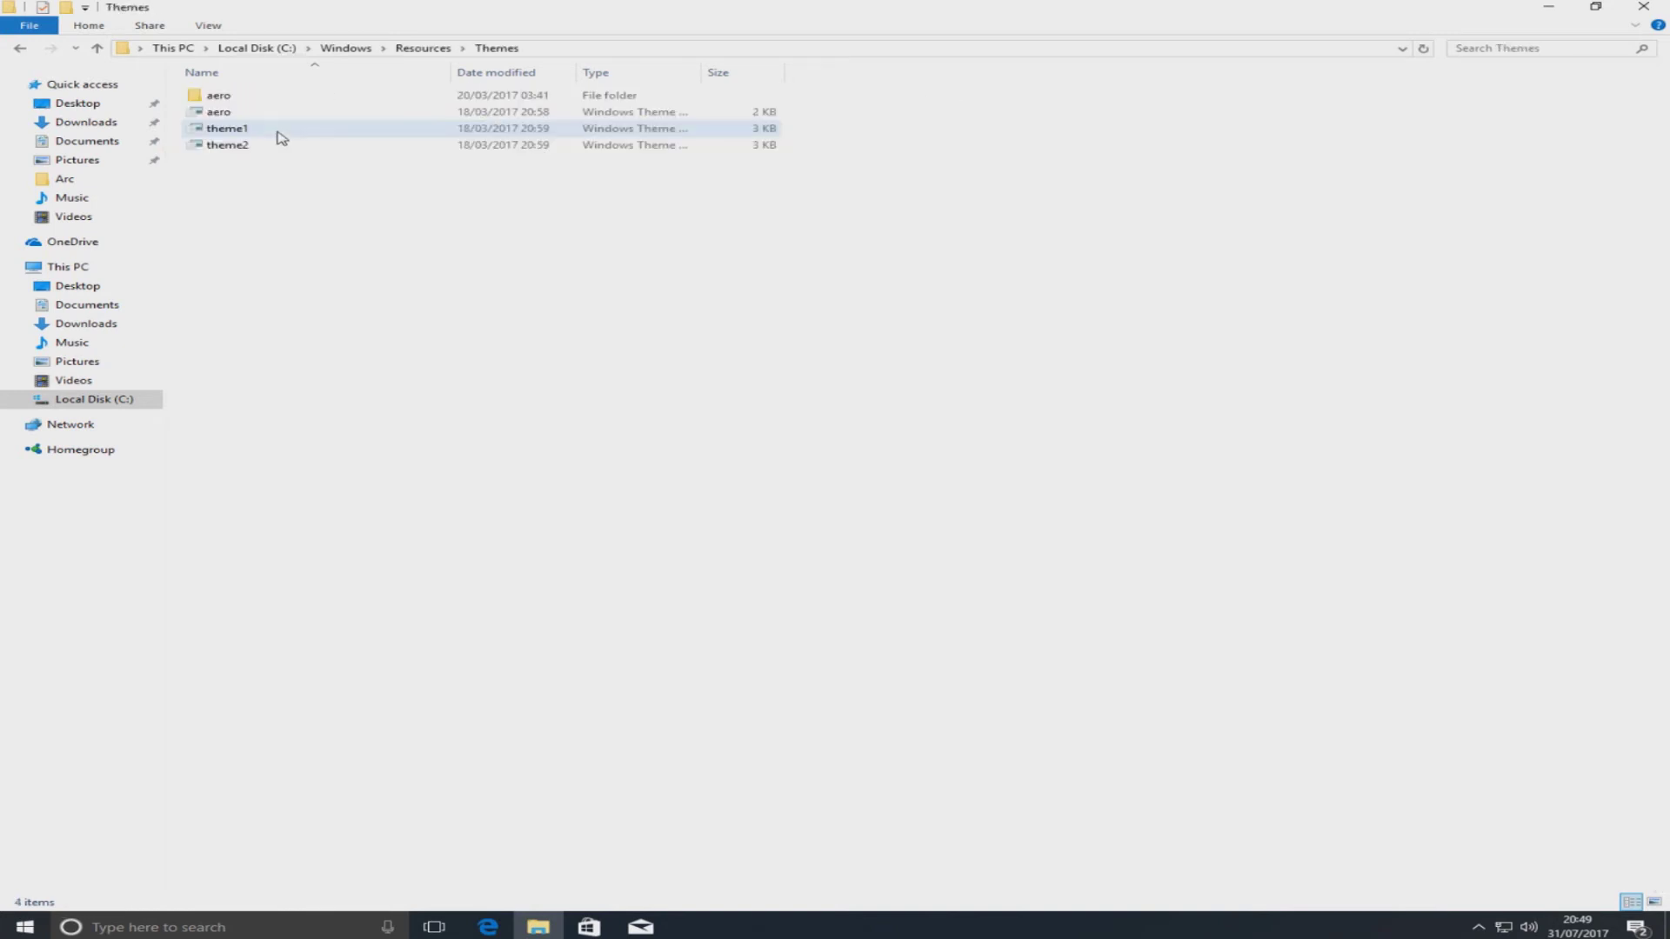
pyautogui.rightClick(325, 260)
pyautogui.click(372, 358)
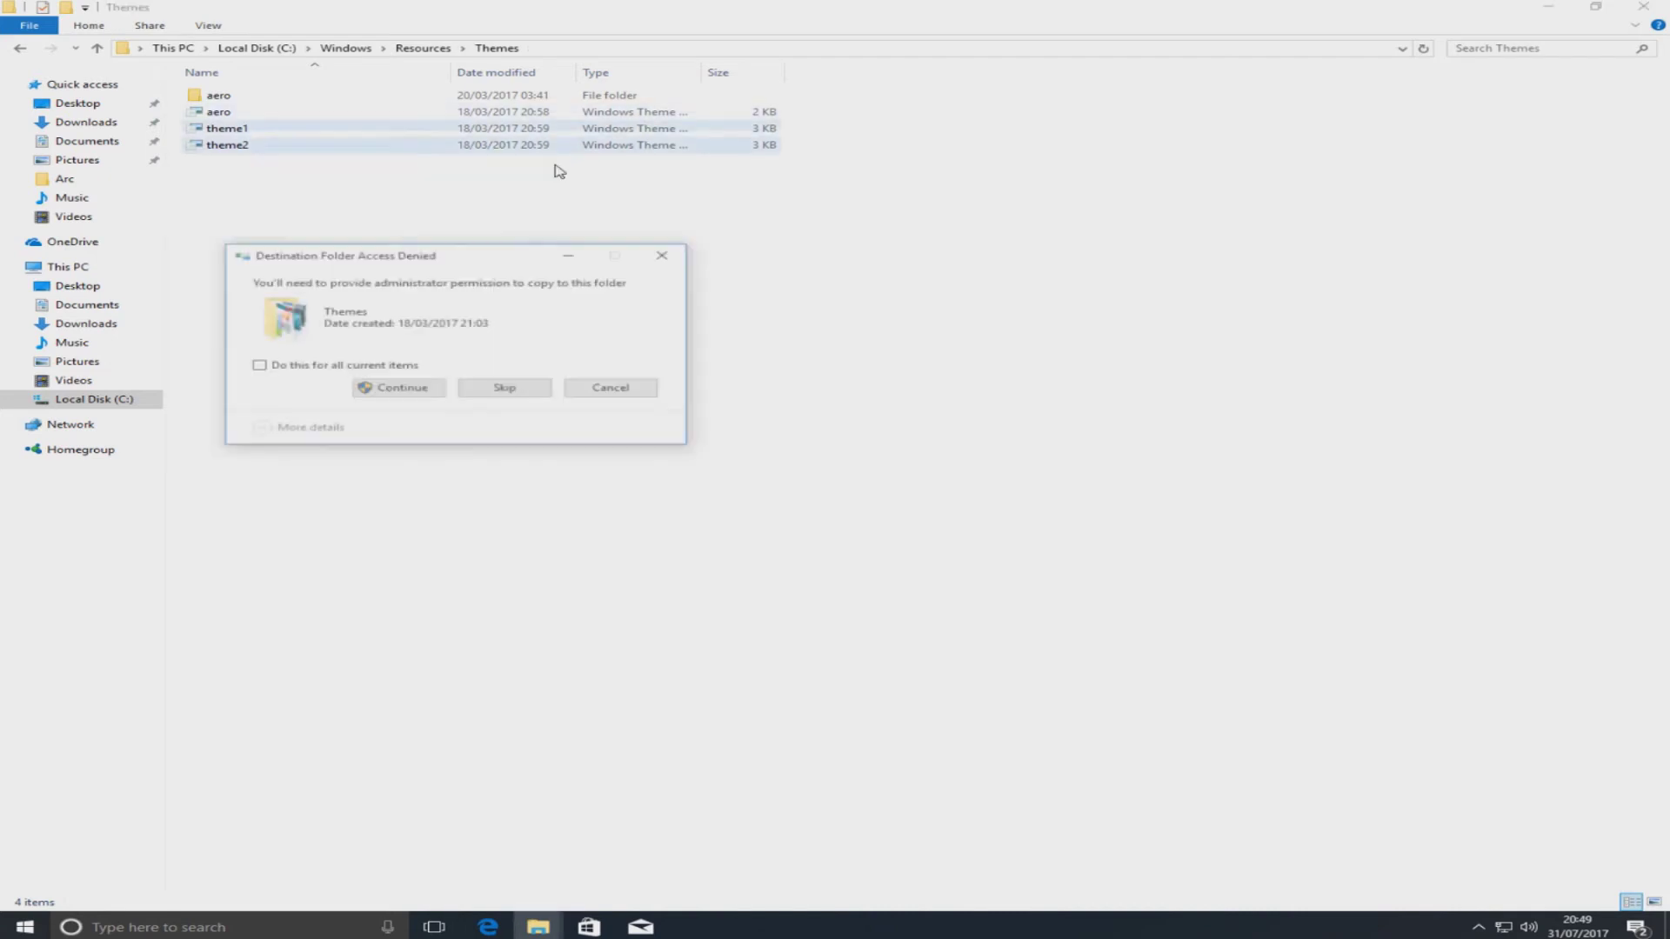
pyautogui.click(389, 390)
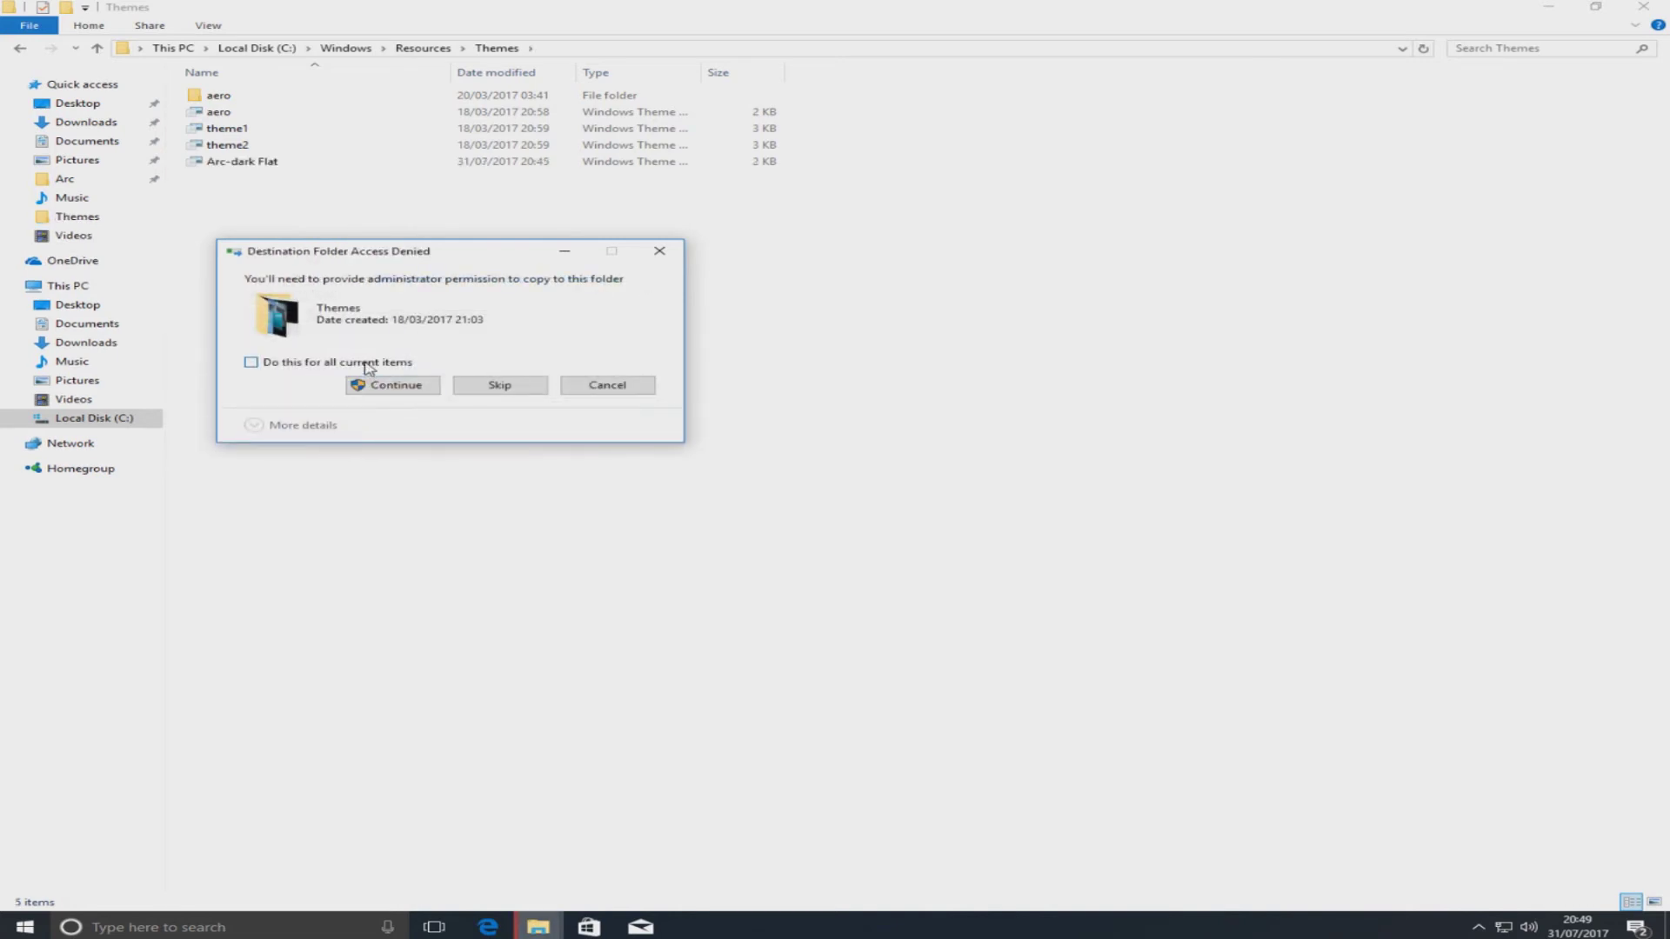
pyautogui.click(367, 366)
pyautogui.click(432, 388)
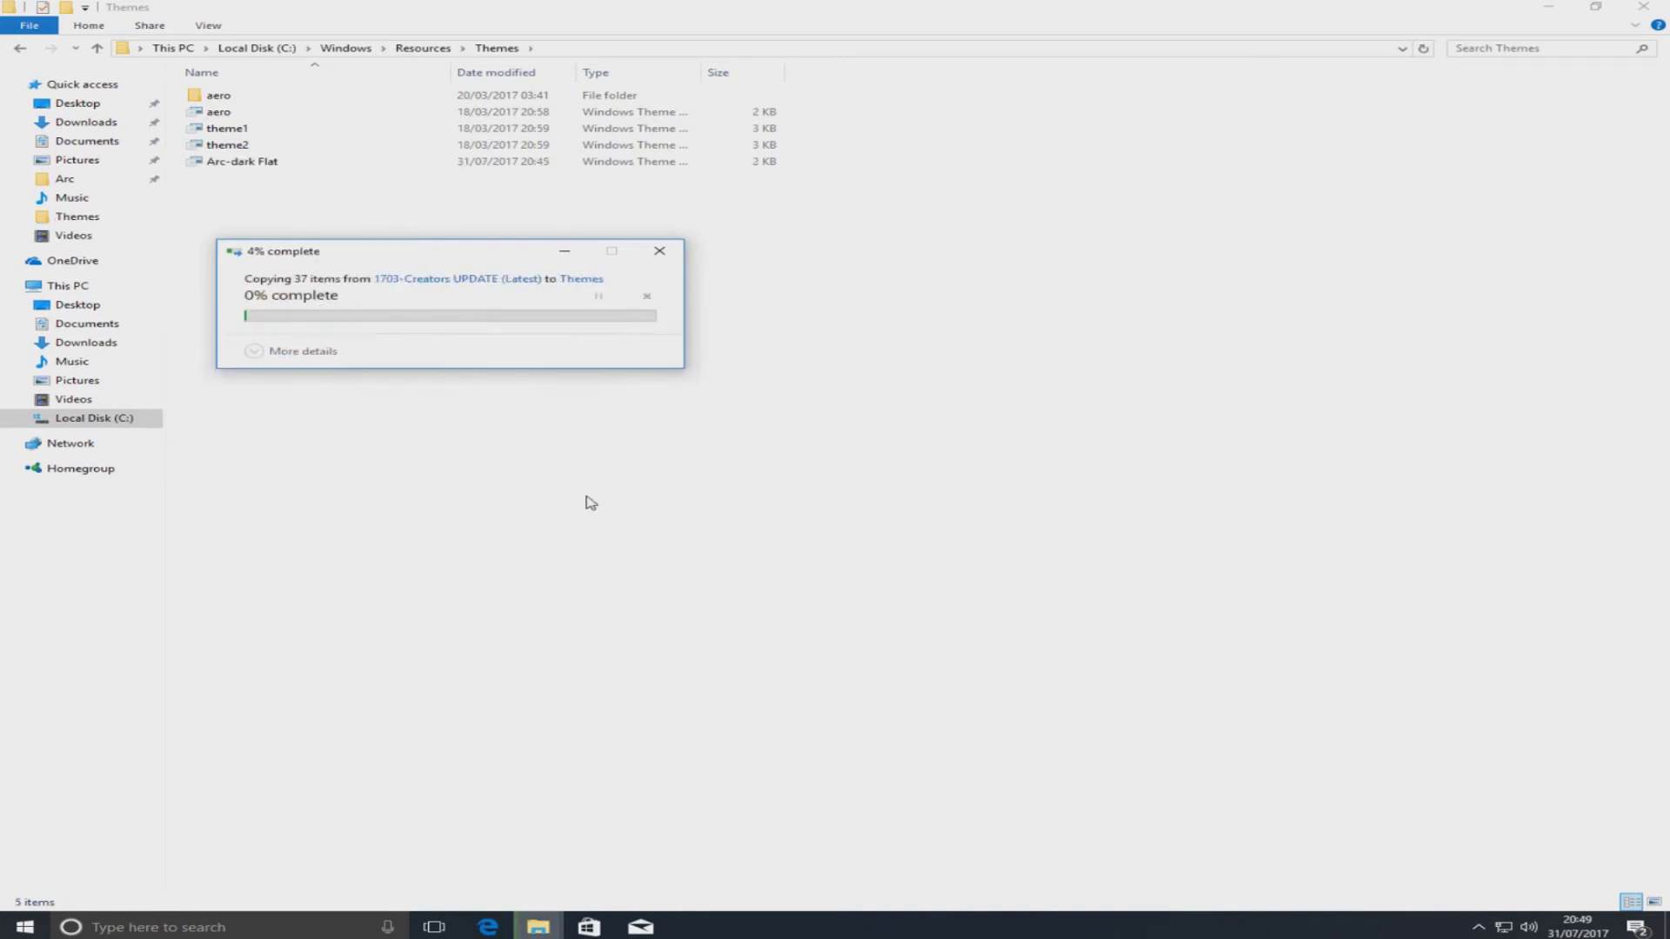
# Apply the Arc-dark Flat theme from its .theme file and minimize Settings
pyautogui.click(650, 485)
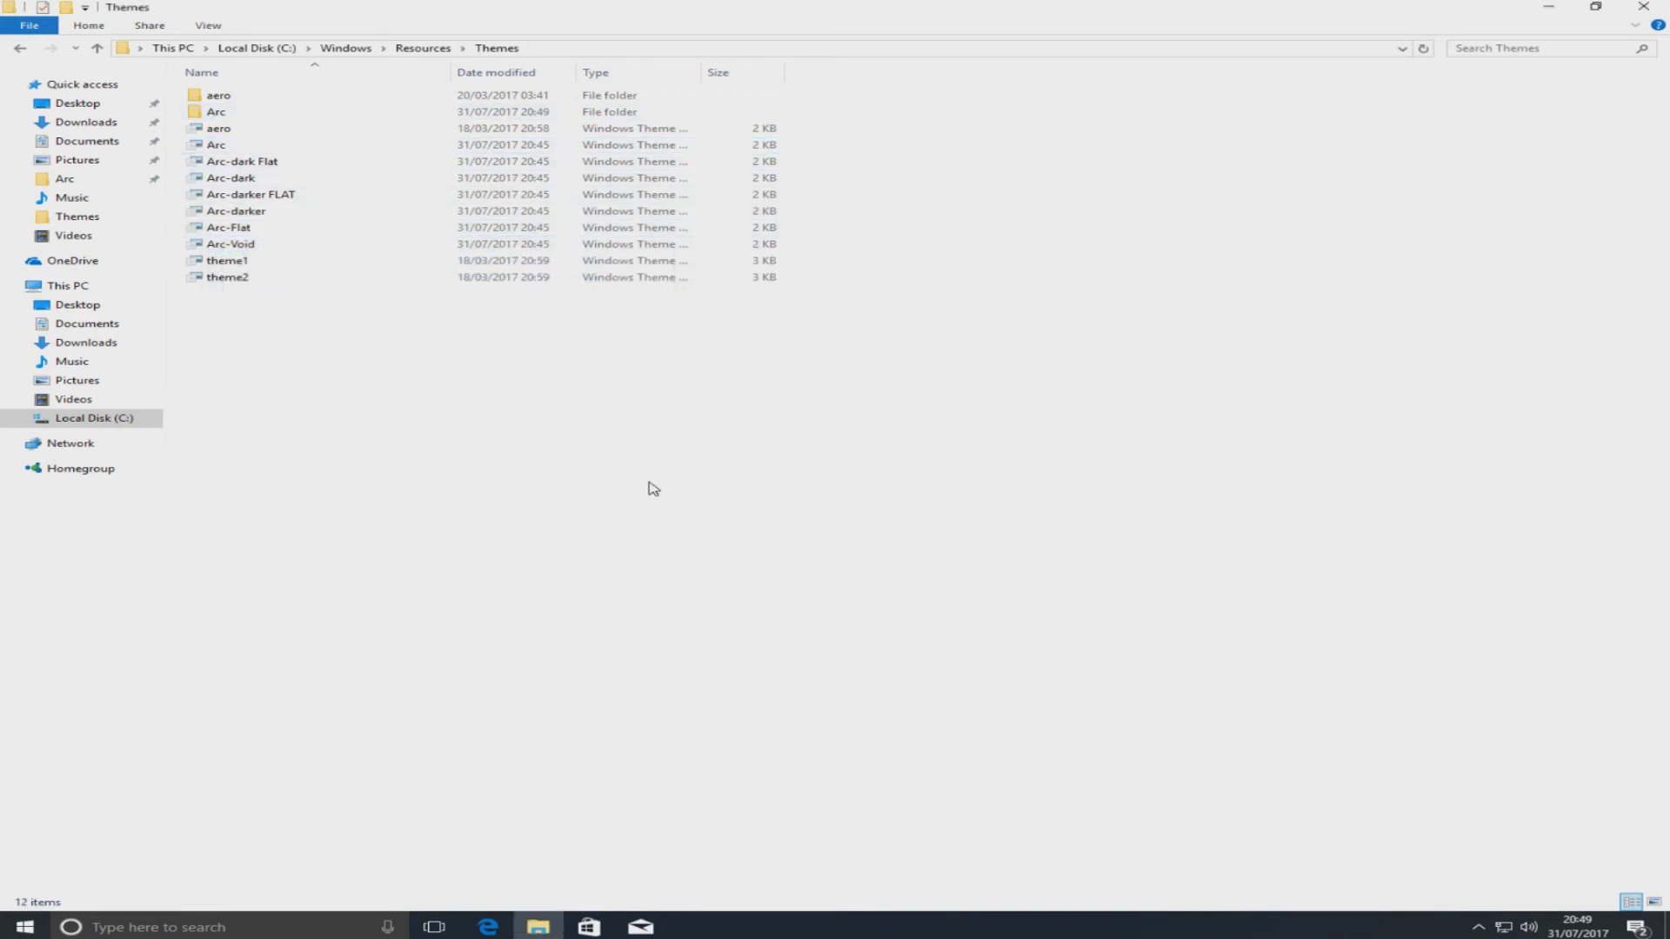
pyautogui.doubleClick(306, 165)
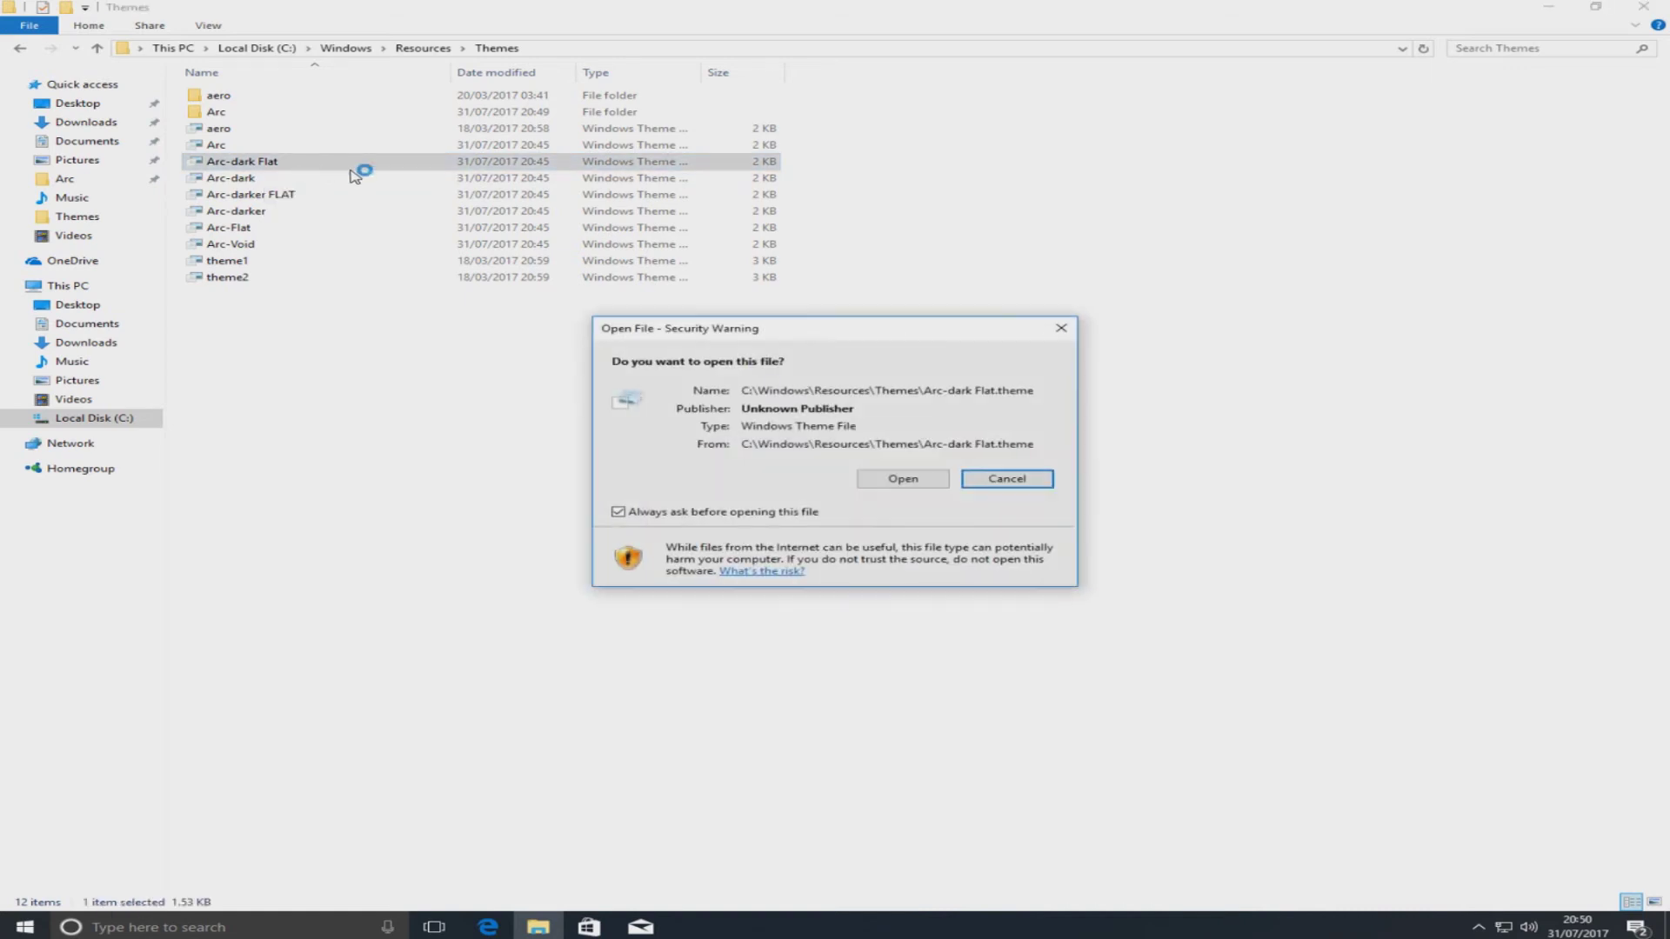
pyautogui.click(905, 480)
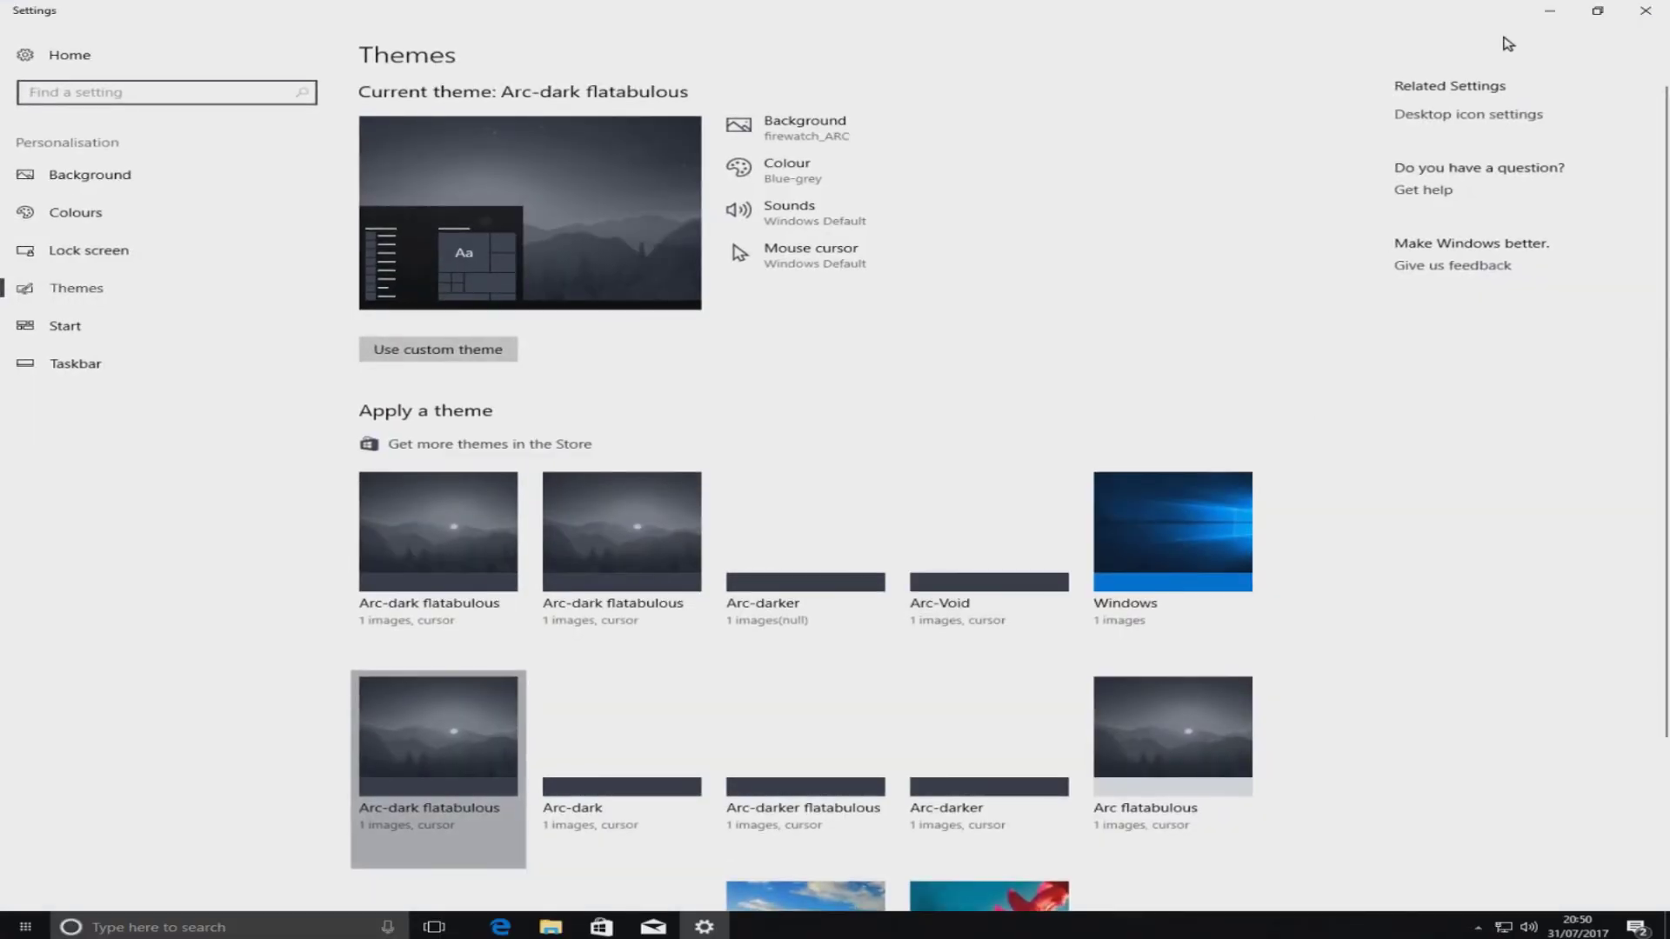
pyautogui.click(1550, 11)
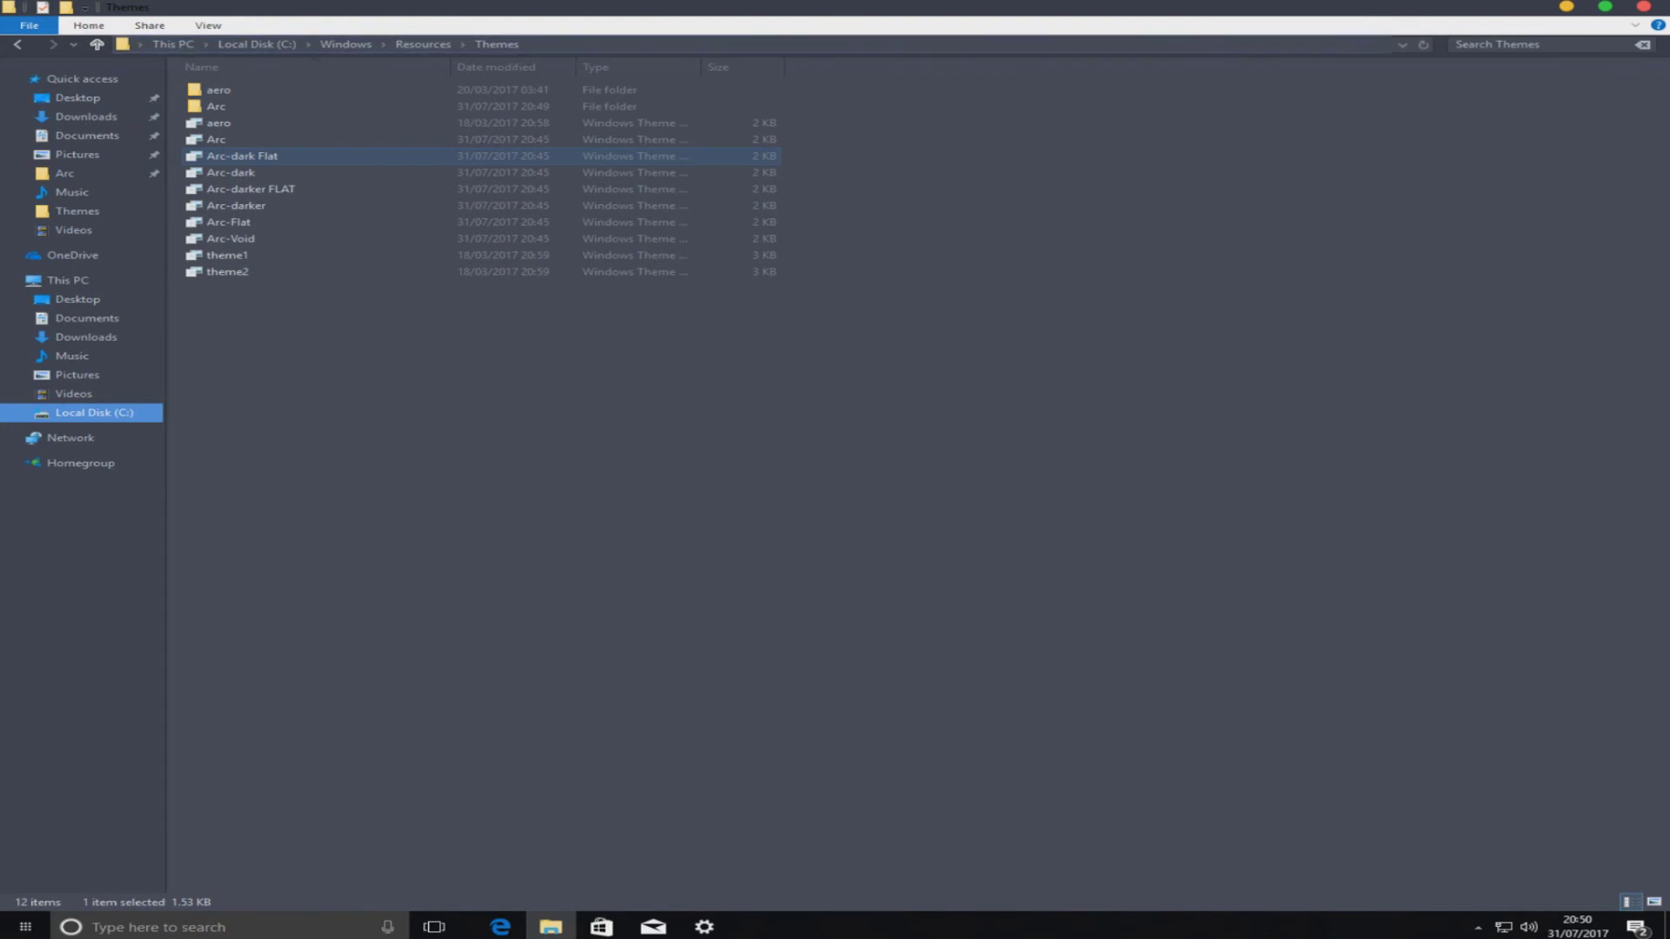
# Restore the dark Explorer window to a smaller size and move it lower on the desktop
pyautogui.click(792, 639)
pyautogui.click(1604, 11)
pyautogui.moveTo(1164, 198); pyautogui.dragTo(1084, 331)
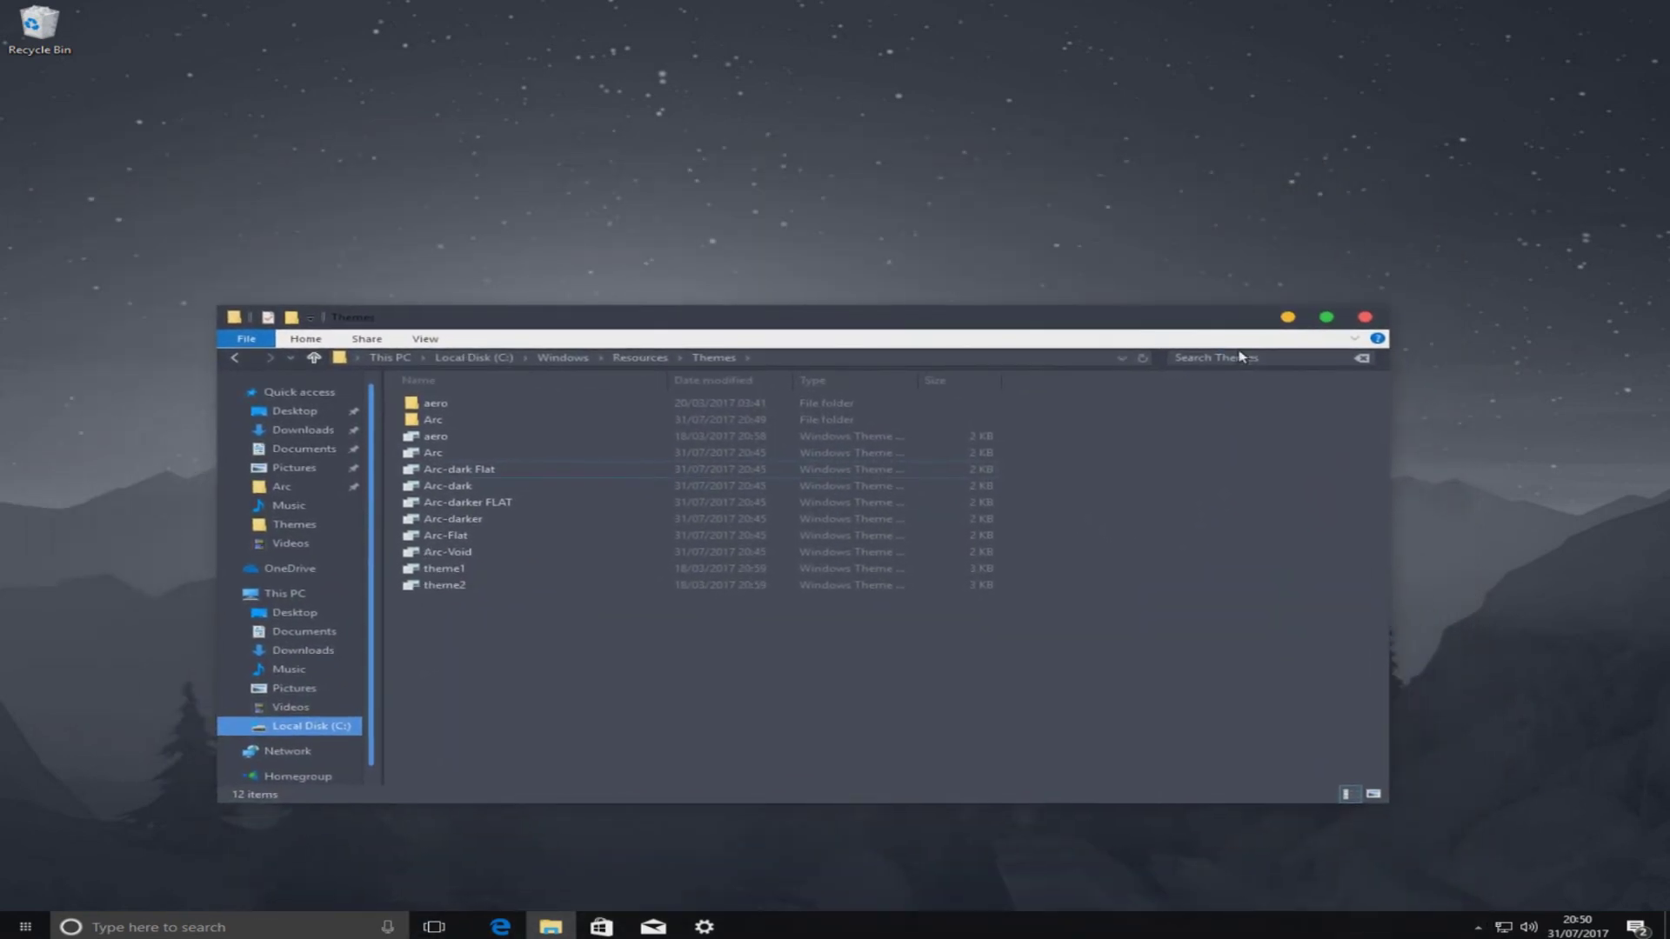
# Maximize Explorer and apply the Arc-Void.theme file from the Themes folder
pyautogui.click(1327, 318)
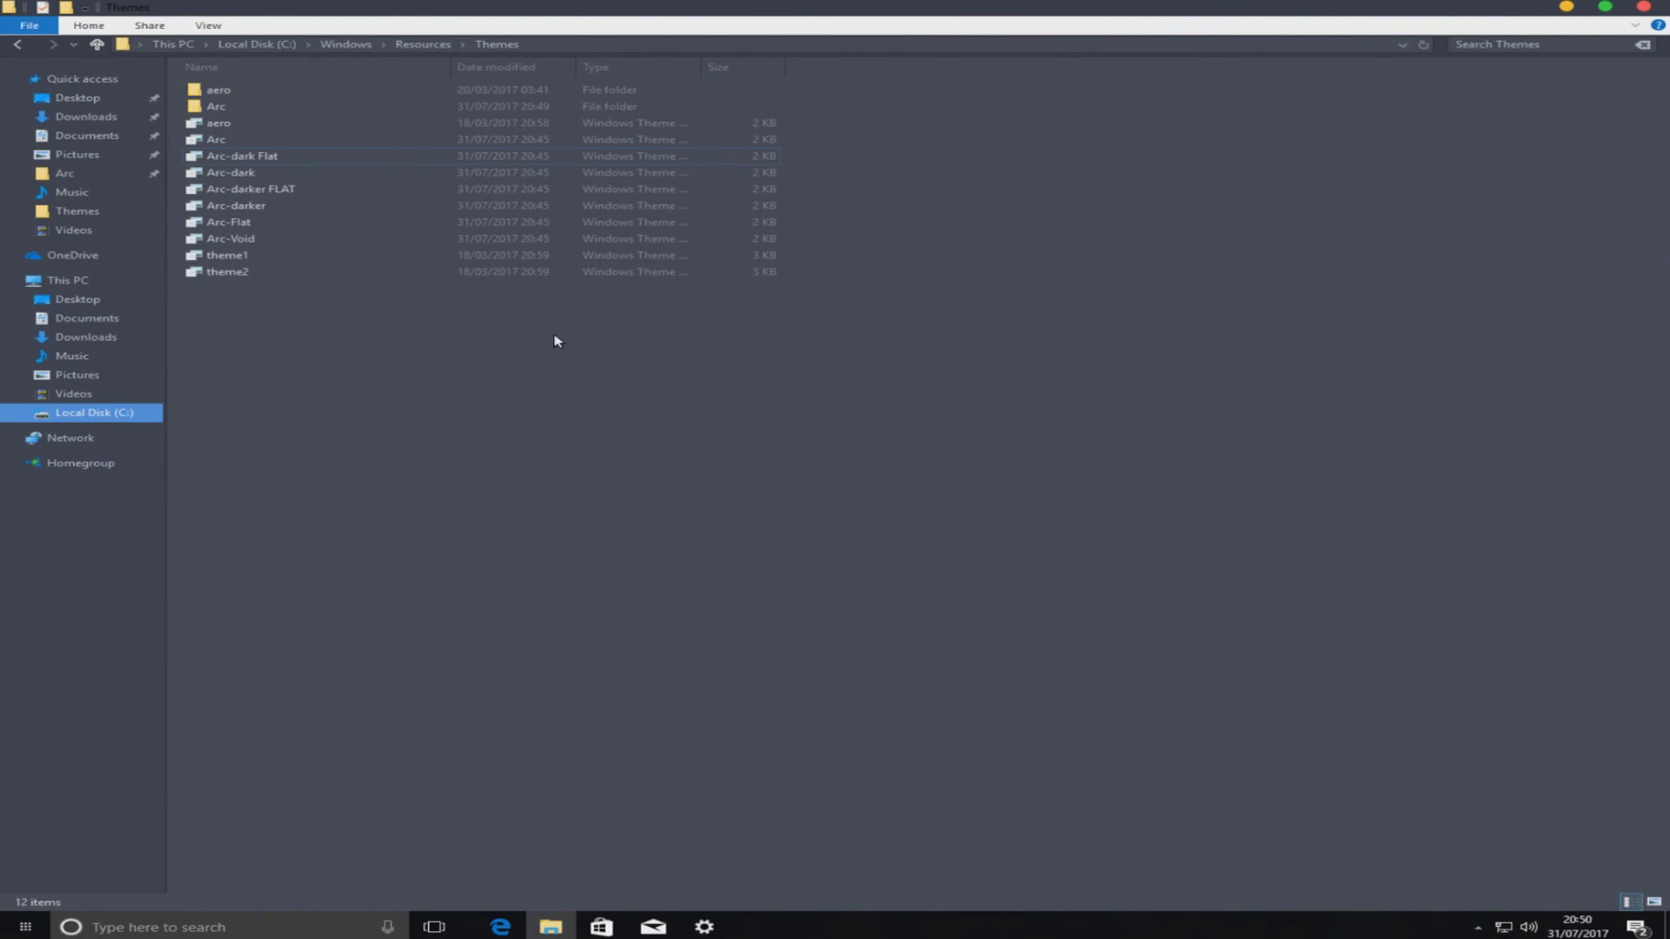
pyautogui.doubleClick(265, 241)
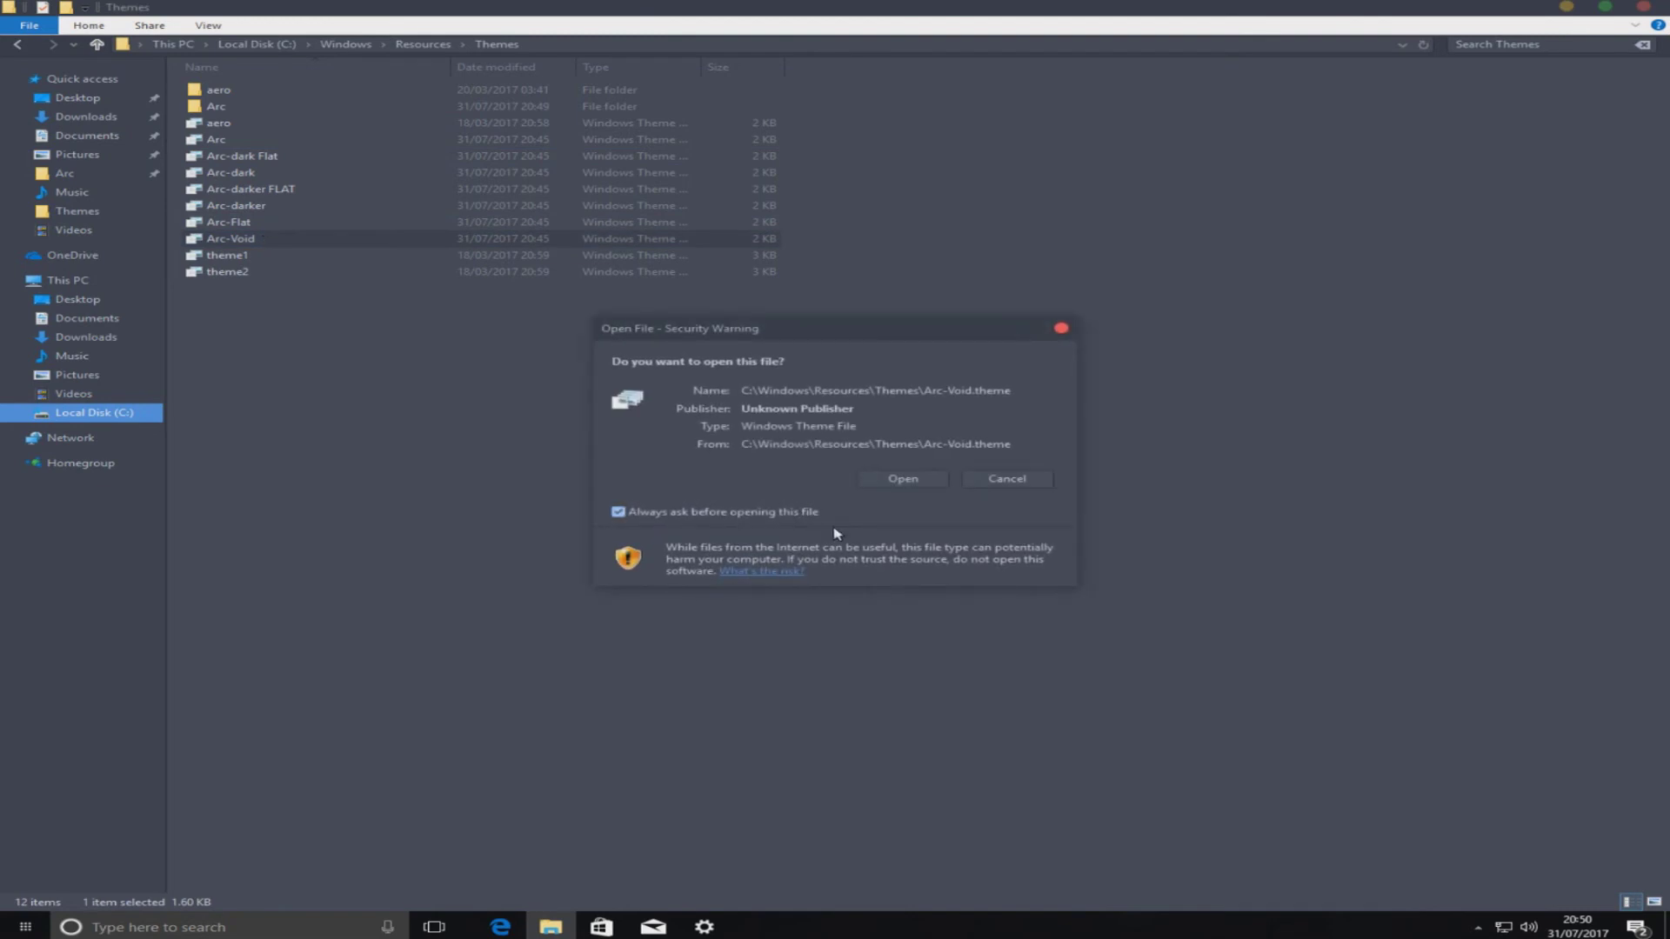
pyautogui.click(879, 485)
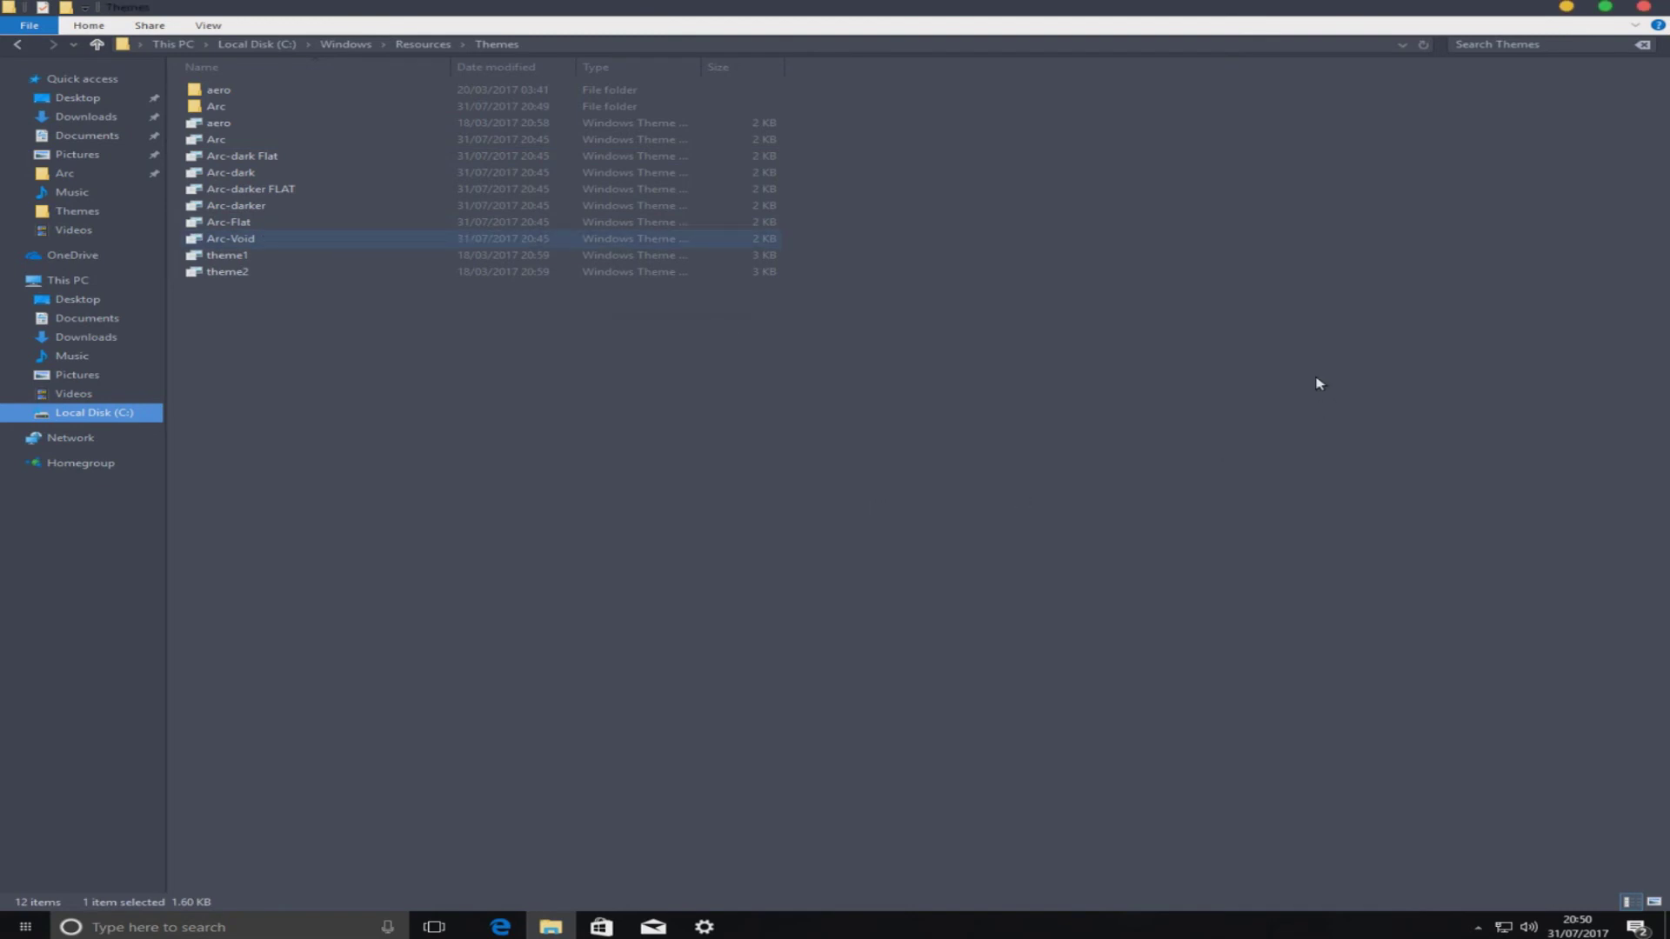
pyautogui.click(1218, 369)
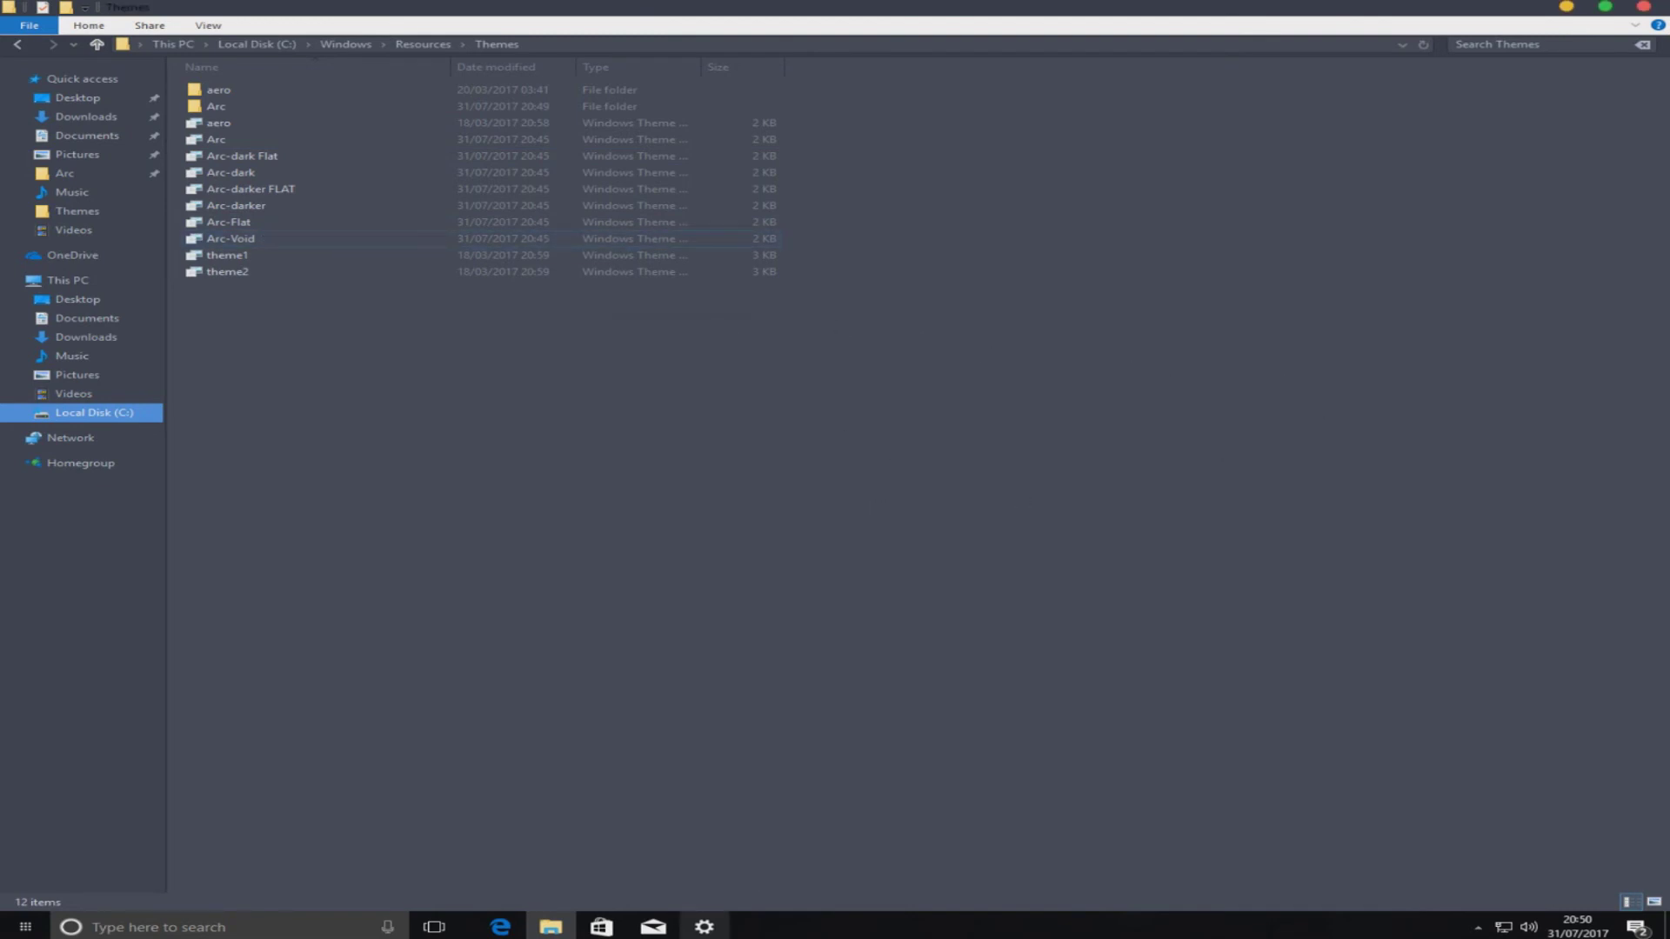
# Check the current theme on the Settings Themes page, then restore Explorer to a smaller window
pyautogui.click(704, 928)
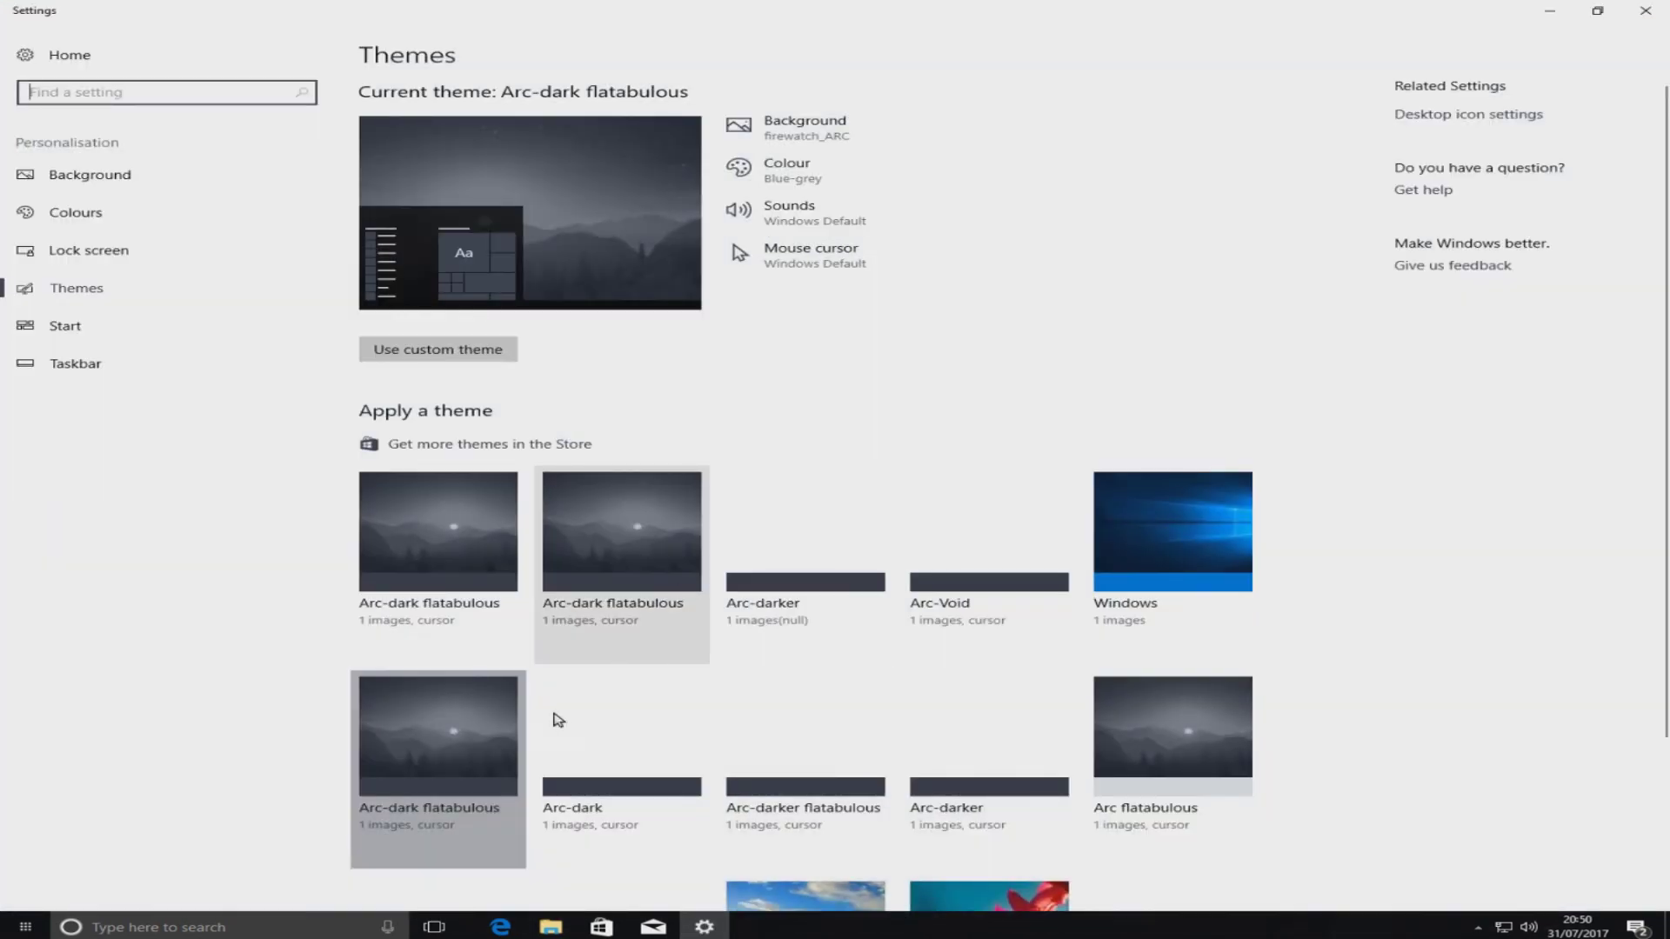
pyautogui.scroll(-3, 557, 719)
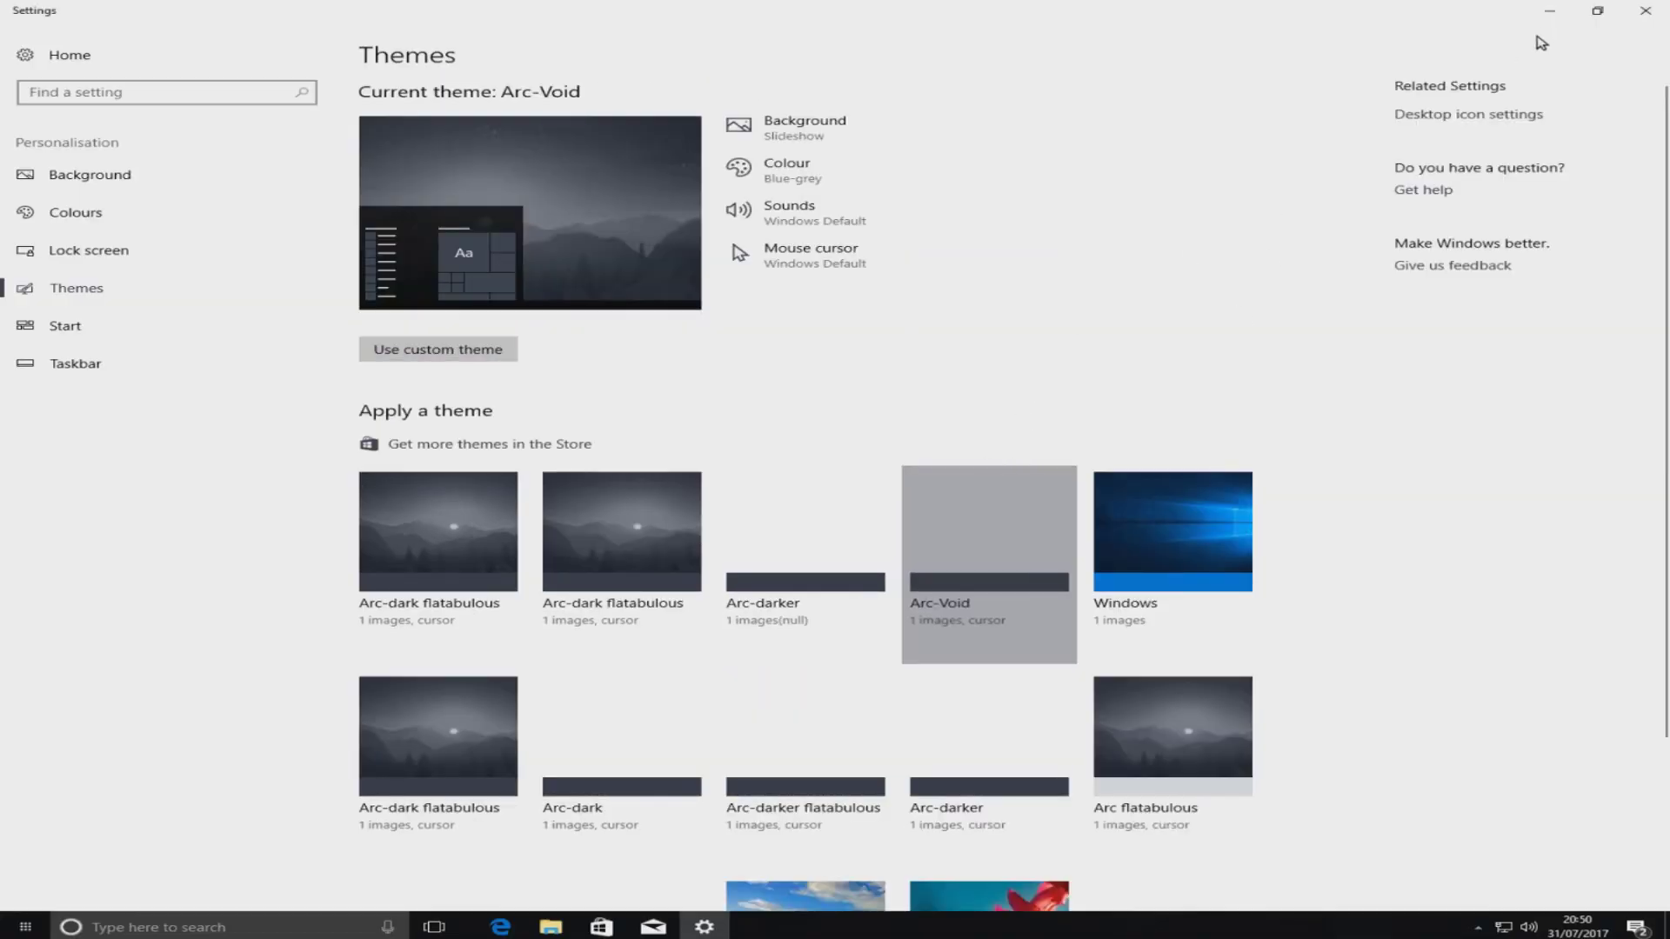
pyautogui.click(1549, 14)
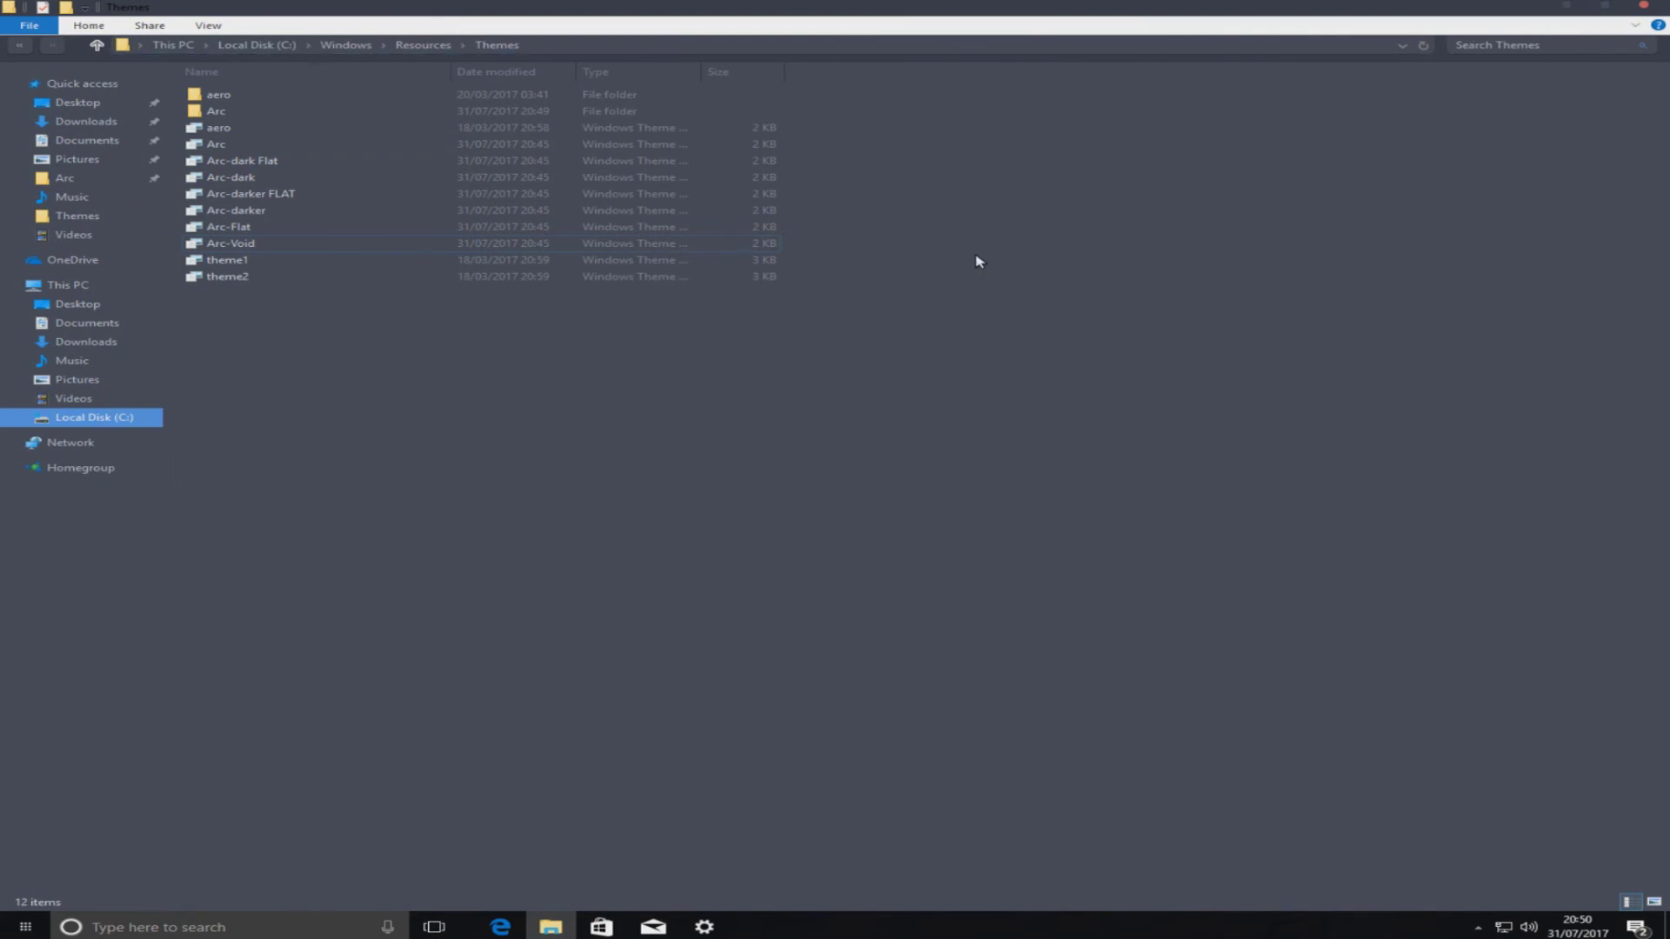
pyautogui.moveTo(817, 9); pyautogui.dragTo(801, 82)
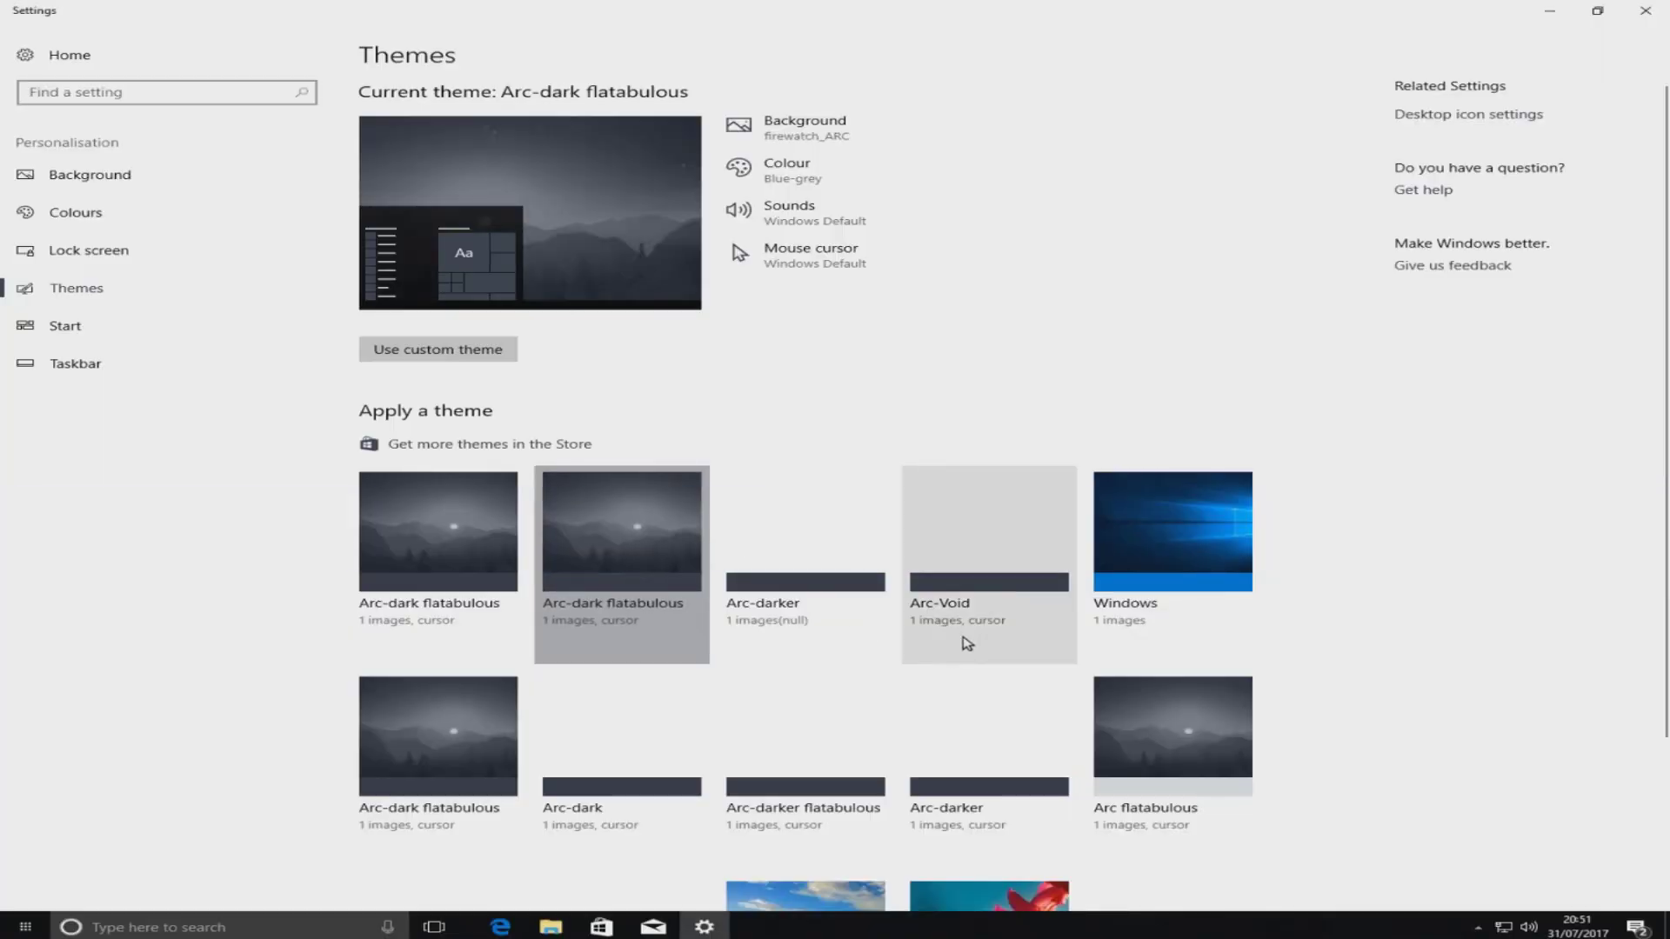
# Minimize Settings to reveal the restyled Explorer window on the Themes folder over the mountain wallpaper
pyautogui.click(1550, 12)
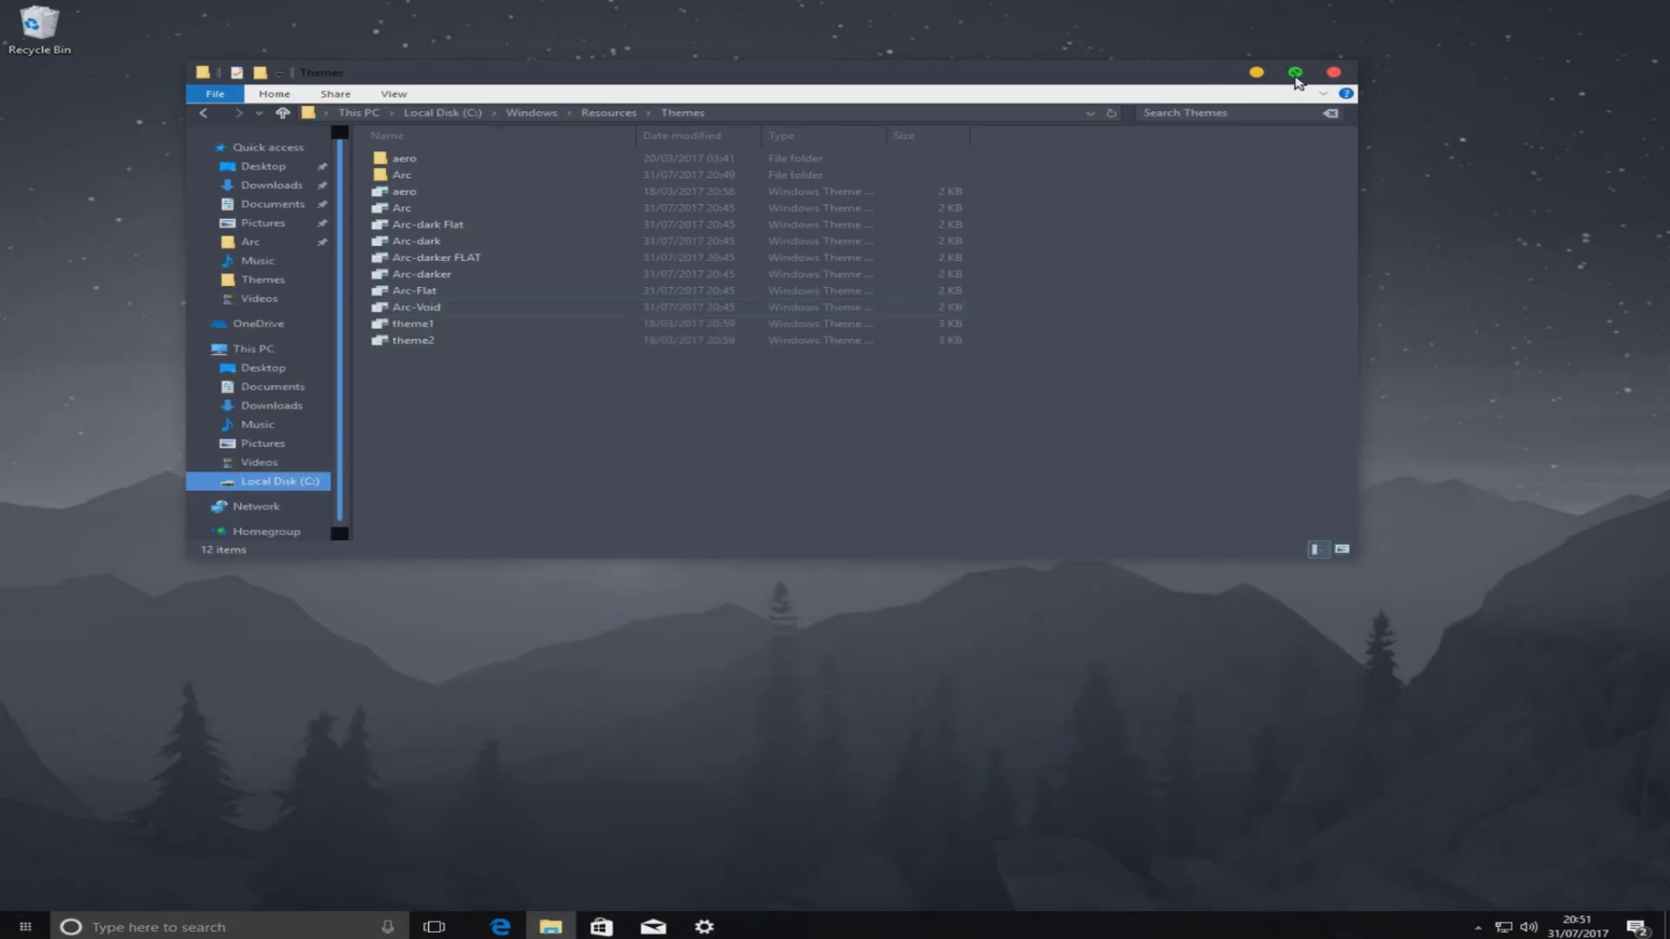
pyautogui.scroll(-1, 344, 256)
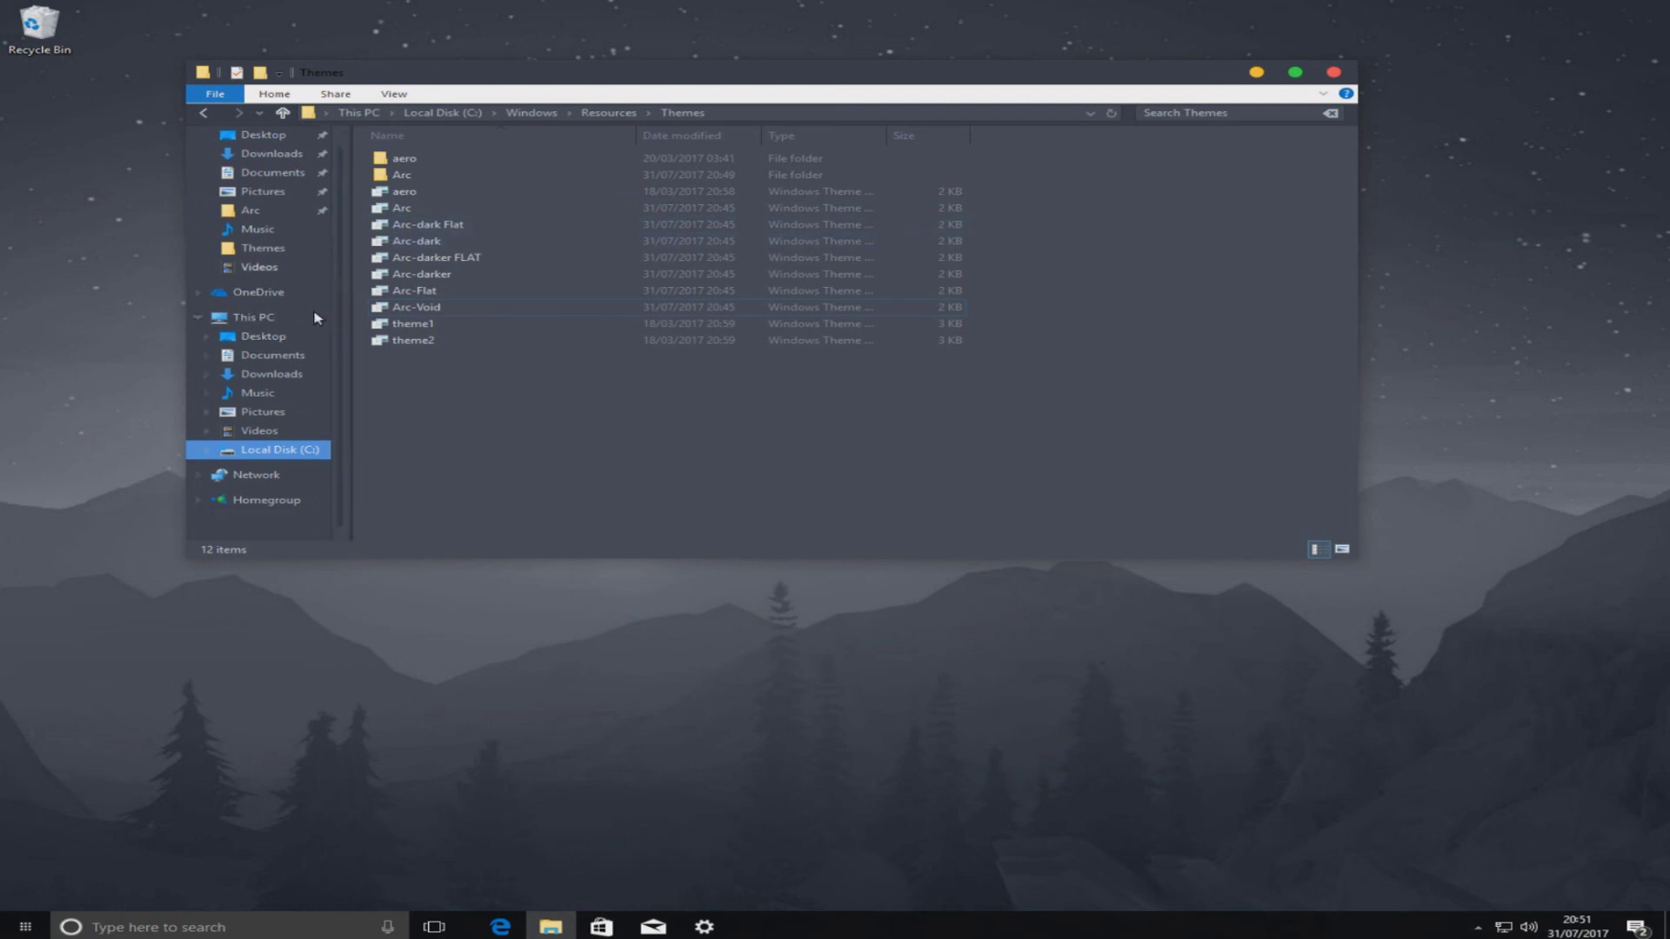
pyautogui.scroll(1, 347, 265)
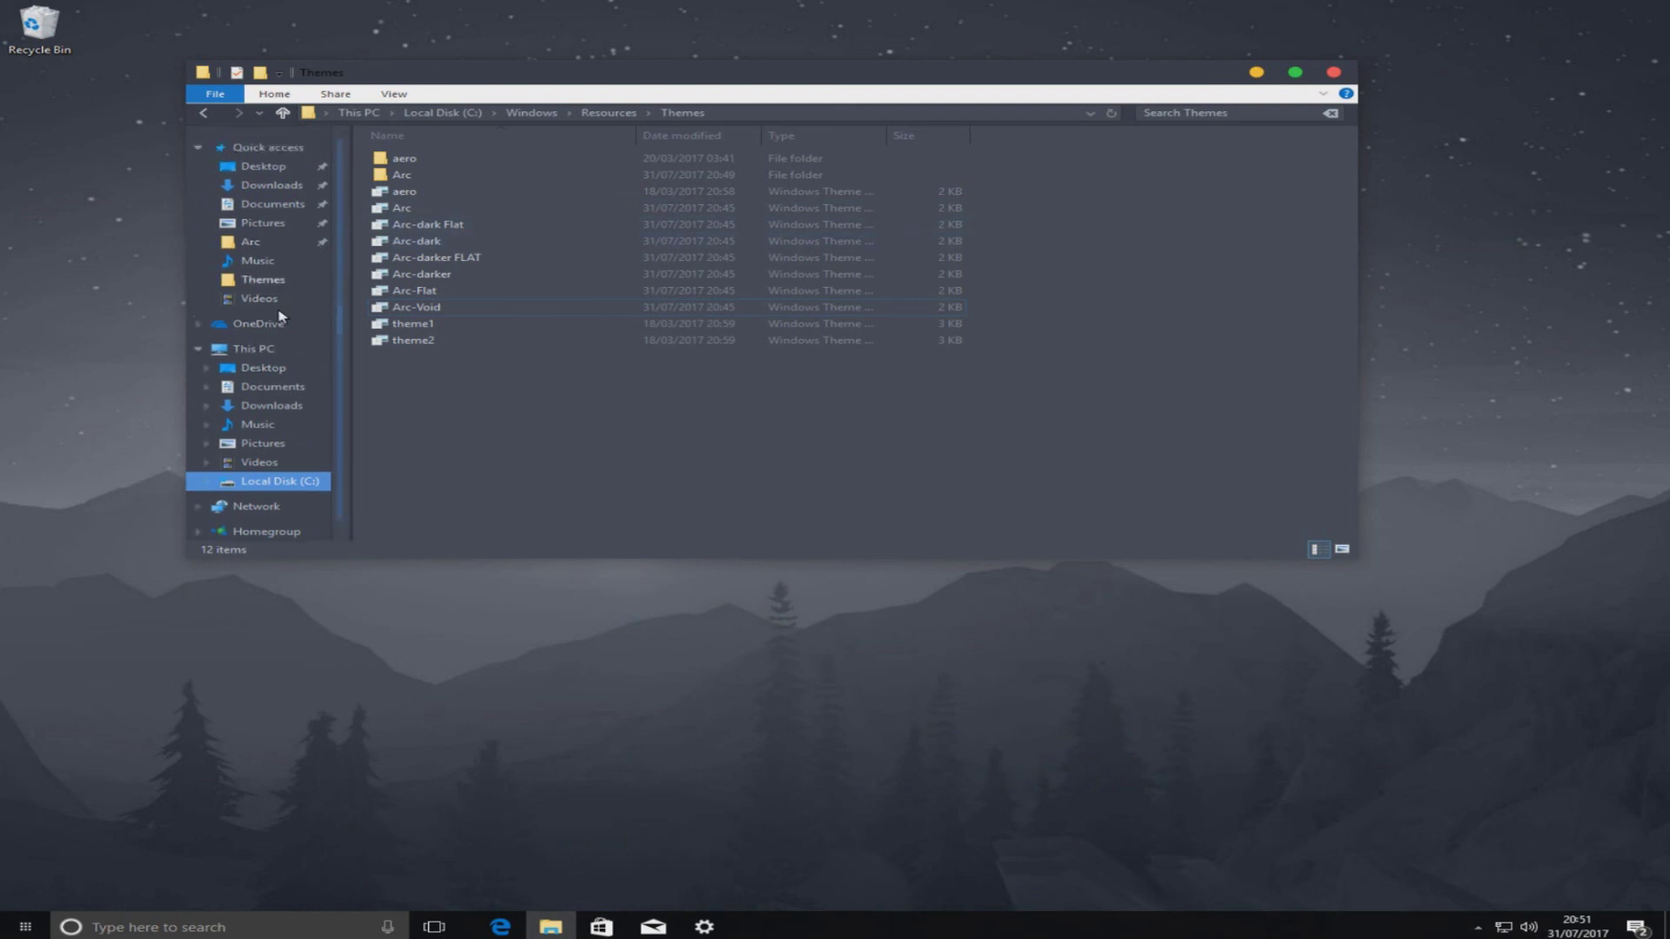